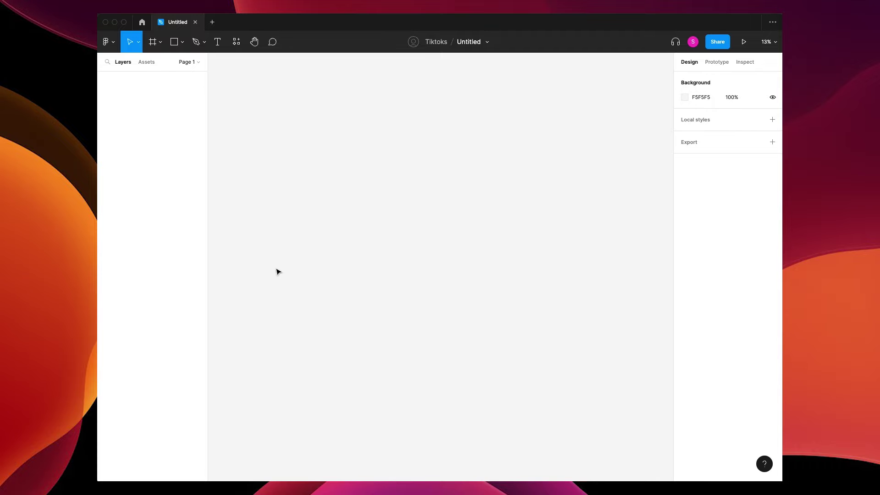
Step: Create a 1440 × 1024 frame from the Desktop preset and fill the view with it
{"action": "key", "text": "f"}
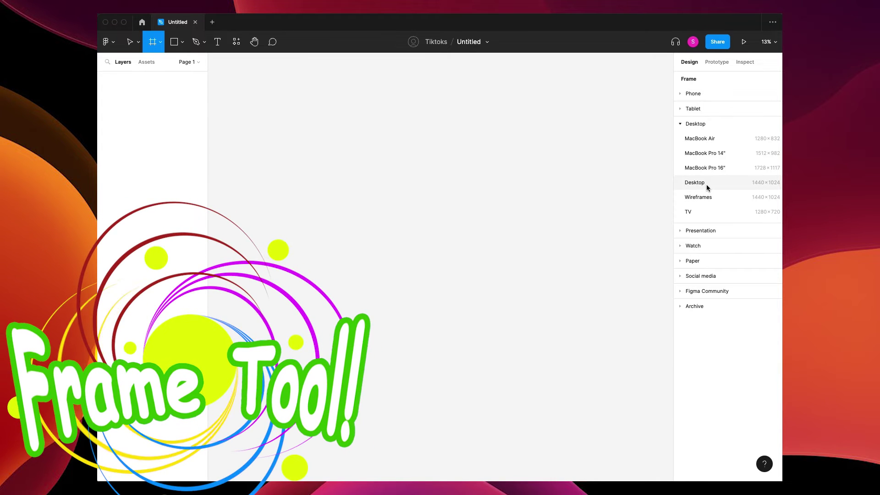
{"action": "left_click", "coordinate": [705, 185]}
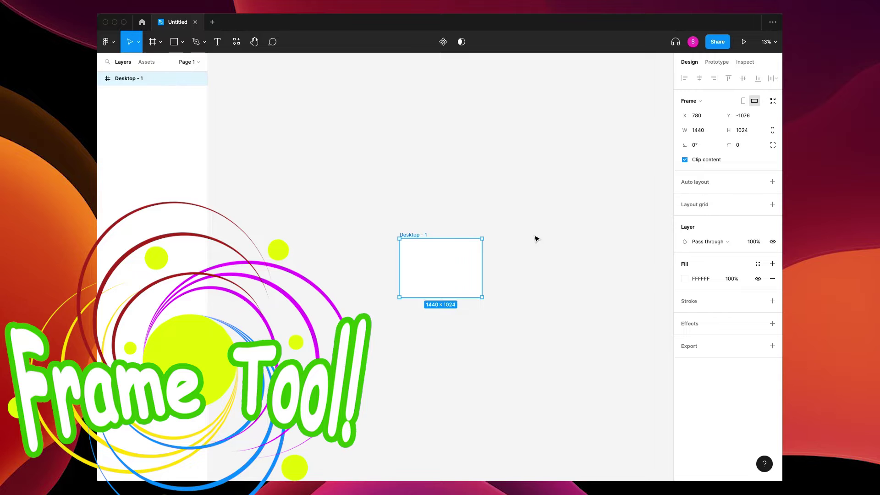
{"action": "key", "text": "plus"}
{"action": "key", "text": "plus"}
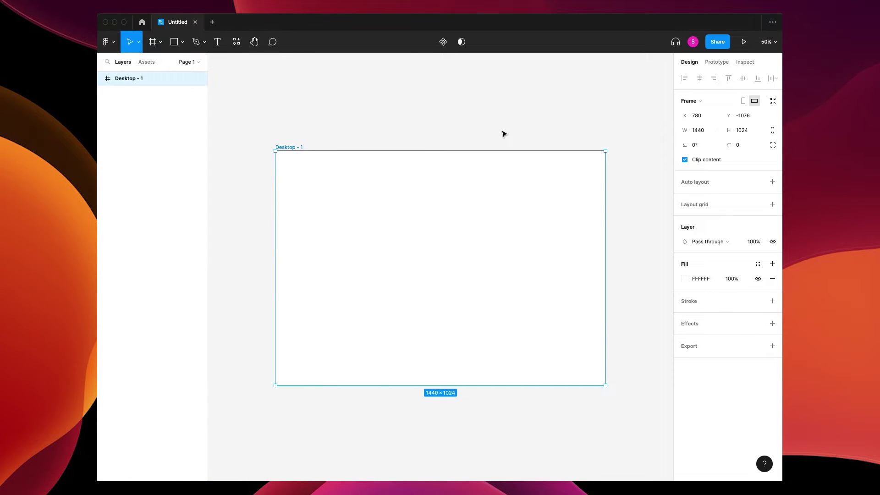
Step: Place 1.jpeg from the Downloads folder in the desktop frame and scale the watch image down to fit its left half
{"action": "left_click", "coordinate": [377, 173]}
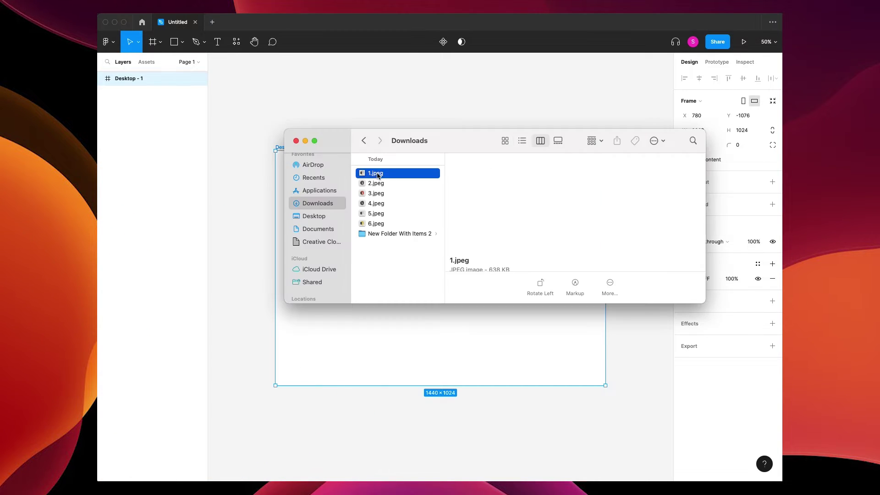
{"action": "left_click_drag", "start_coordinate": [379, 173], "coordinate": [399, 353]}
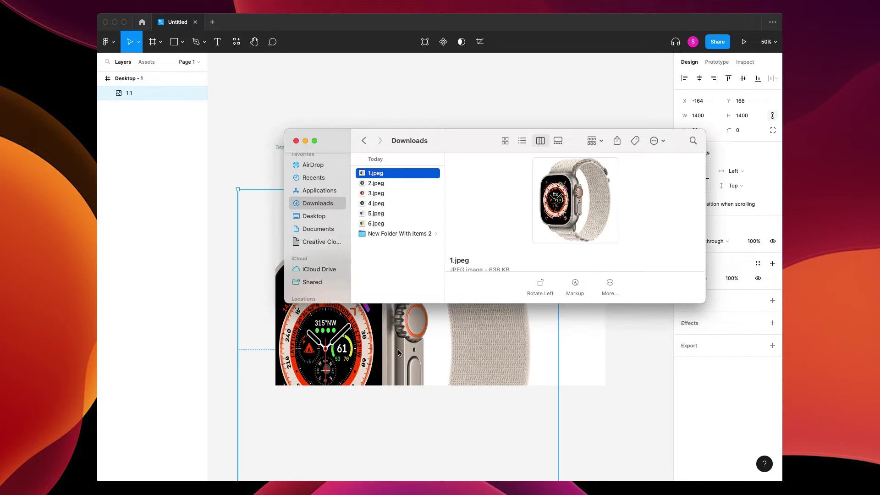
{"action": "left_click", "coordinate": [399, 353]}
{"action": "left_click_drag", "start_coordinate": [428, 190], "coordinate": [416, 238]}
{"action": "left_click", "coordinate": [418, 306]}
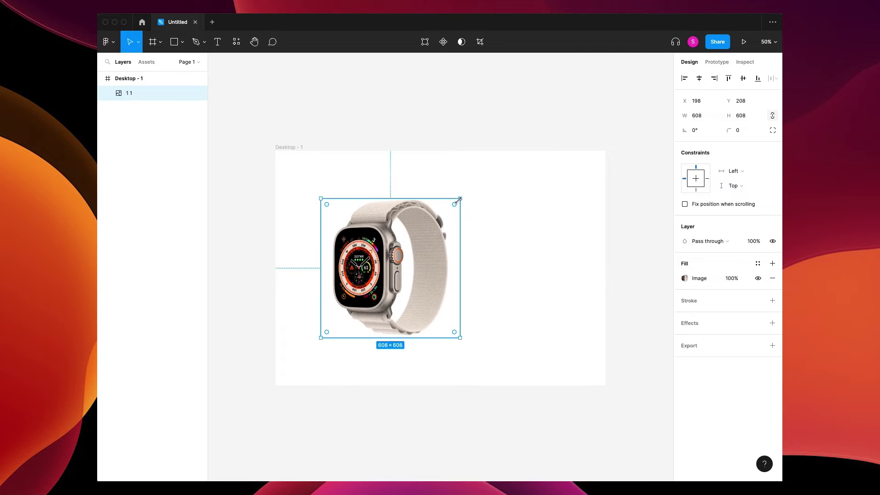
Step: Add the text "New" beside the watch image and scale it up to about 74 × 41
{"action": "key", "text": "t"}
{"action": "left_click", "coordinate": [476, 226]}
{"action": "type", "text": "Ne"}
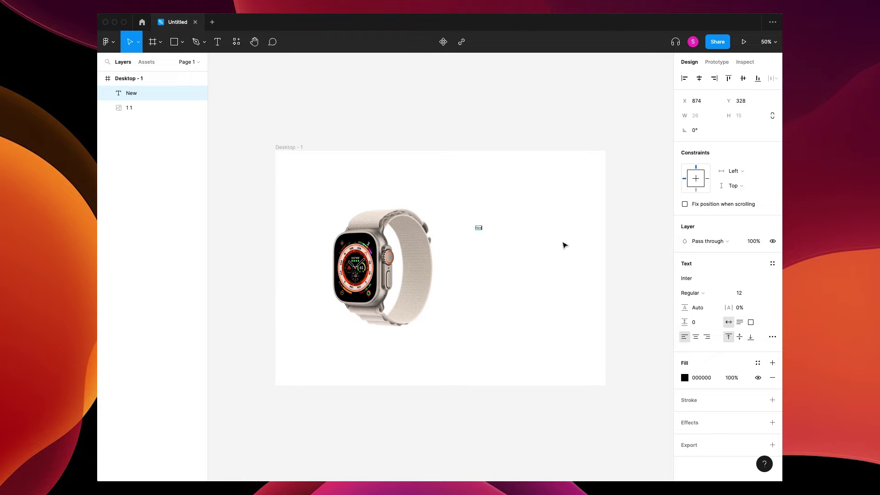
{"action": "key", "text": "Escape"}
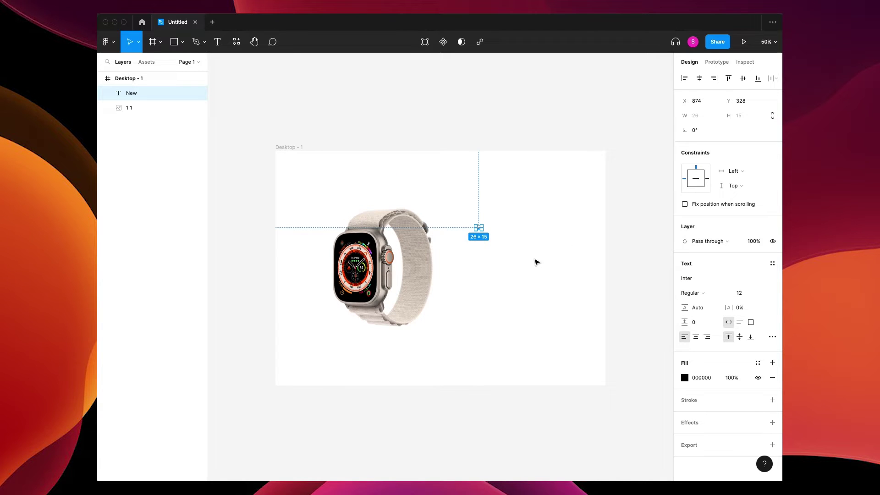
{"action": "key", "text": "k"}
{"action": "left_click_drag", "start_coordinate": [482, 231], "coordinate": [494, 233]}
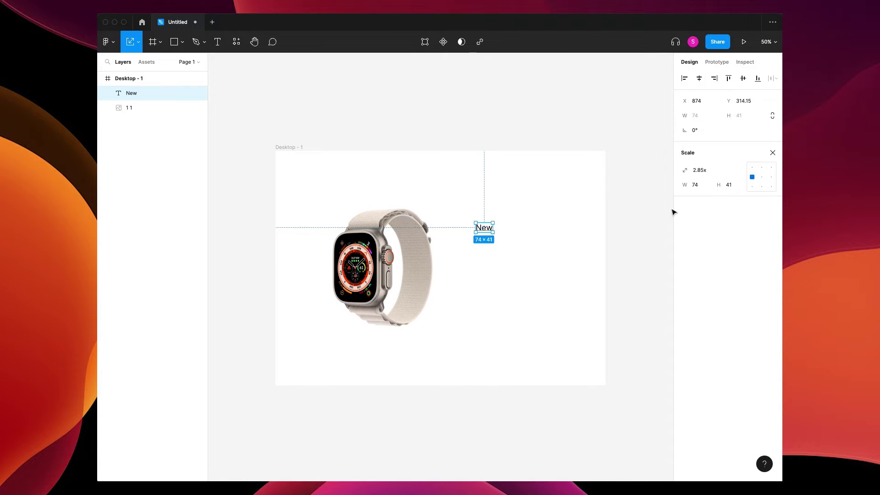
Step: Set the fill colour of the "New" text to orange FF9900
{"action": "double_click", "coordinate": [486, 228]}
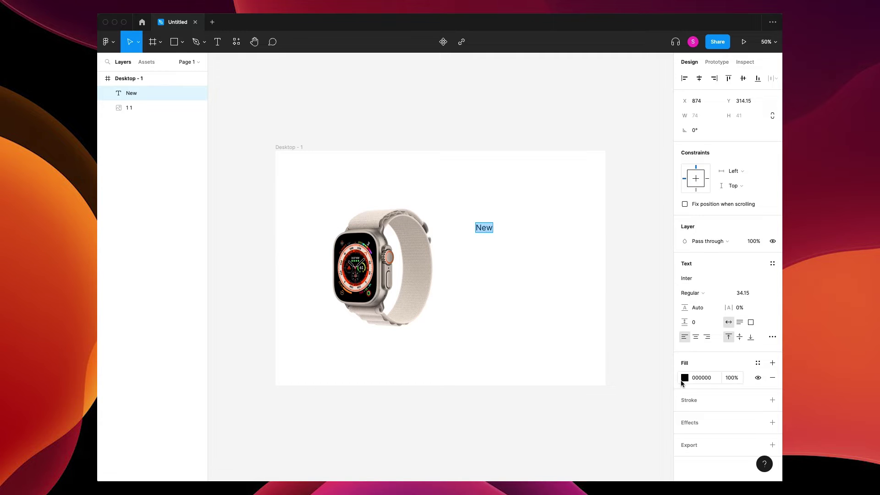
{"action": "left_click", "coordinate": [683, 380]}
{"action": "left_click_drag", "start_coordinate": [601, 376], "coordinate": [599, 375]}
{"action": "left_click", "coordinate": [671, 252]}
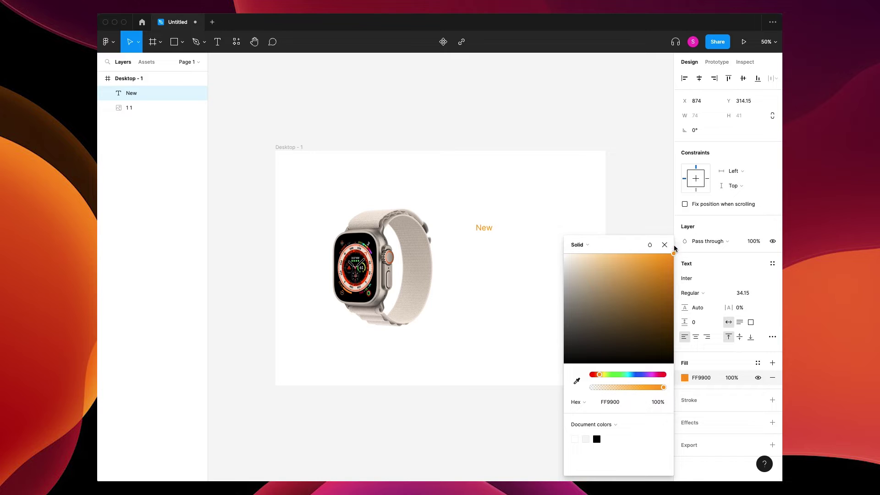
{"action": "left_click", "coordinate": [663, 245]}
{"action": "key", "text": "Escape"}
Step: Duplicate the "New" text just below itself and replace the copy's wording with "Apple Watch Ultra"
{"action": "left_click_drag", "start_coordinate": [490, 231], "coordinate": [487, 244]}
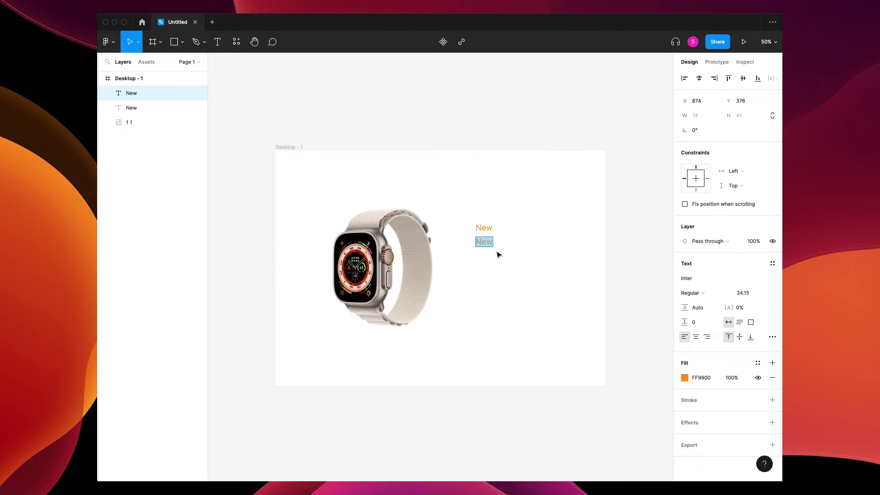
{"action": "type", "text": "Apple Watch Ultra"}
{"action": "key", "text": "BackSpace"}
Step: Make the "Apple Watch Ultra" heading black 000000 with Semi Bold weight
{"action": "key", "text": "super+a"}
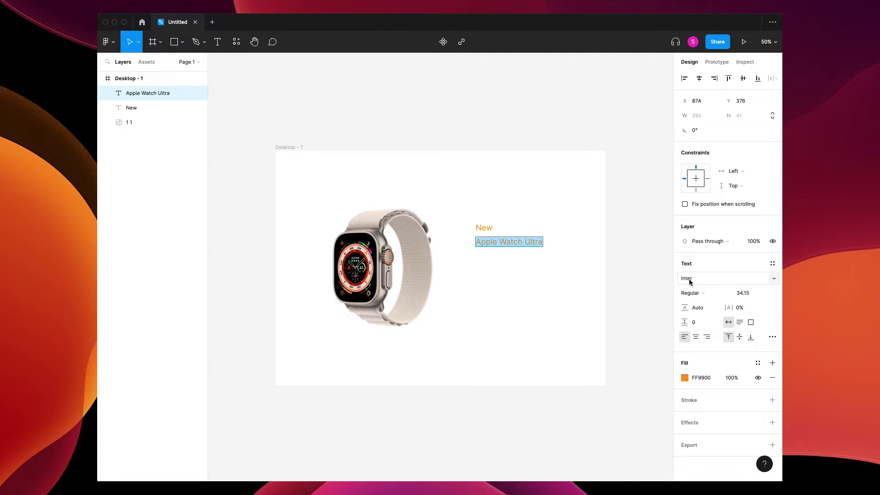
{"action": "left_click", "coordinate": [684, 378]}
{"action": "left_click_drag", "start_coordinate": [636, 350], "coordinate": [564, 370]}
{"action": "left_click", "coordinate": [694, 292]}
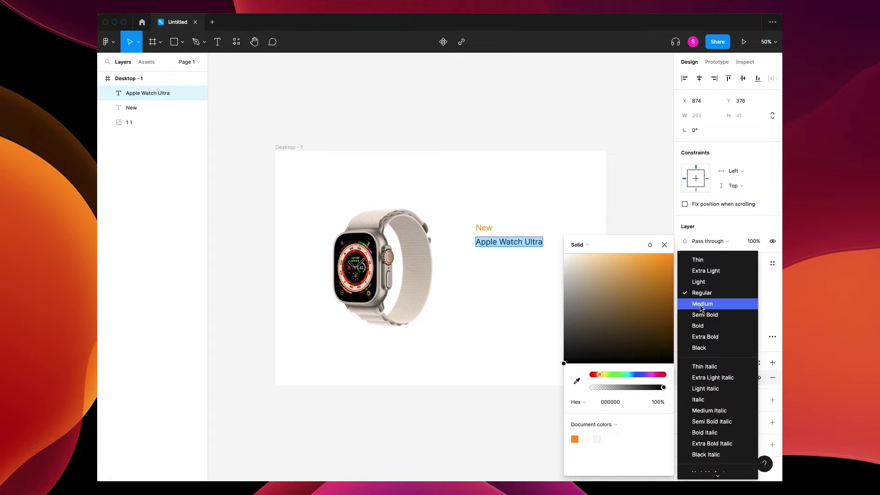
{"action": "left_click", "coordinate": [702, 315]}
{"action": "left_click", "coordinate": [665, 245]}
Step: Scale the "Apple Watch Ultra" heading up proportionally to about 372 × 51
{"action": "left_click", "coordinate": [533, 246]}
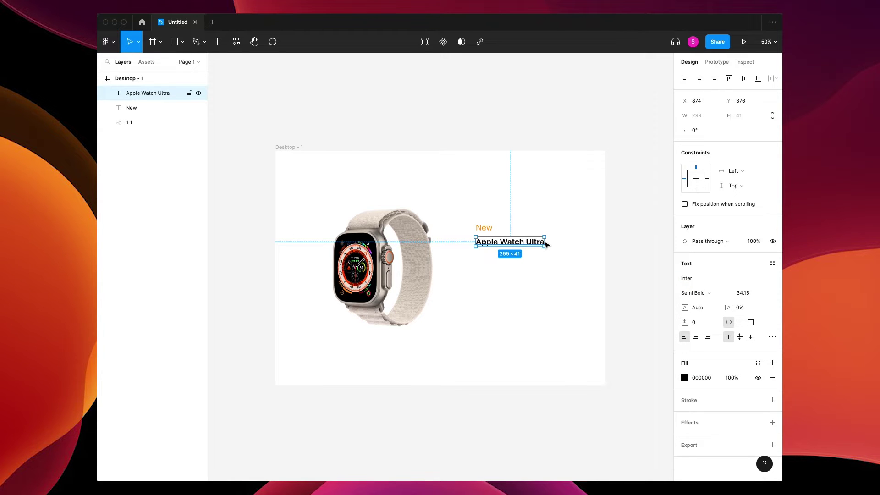
{"action": "key", "text": "k"}
{"action": "left_click_drag", "start_coordinate": [545, 237], "coordinate": [552, 235]}
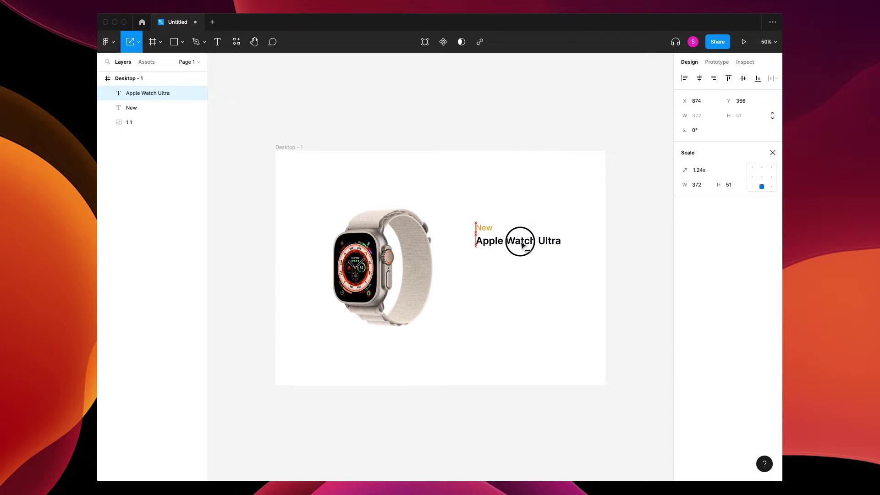
Step: Combine "New" and the "Apple Watch Ultra" heading in an auto layout and move it slightly down and toward the watch
{"action": "left_click", "coordinate": [486, 229], "text": "shift"}
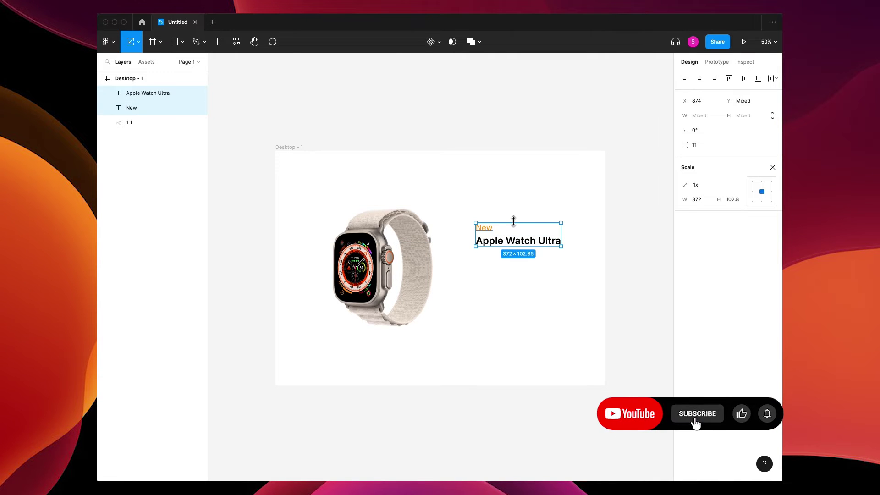
{"action": "key", "text": "shift+a"}
{"action": "left_click_drag", "start_coordinate": [509, 226], "coordinate": [492, 249]}
{"action": "left_click", "coordinate": [506, 311]}
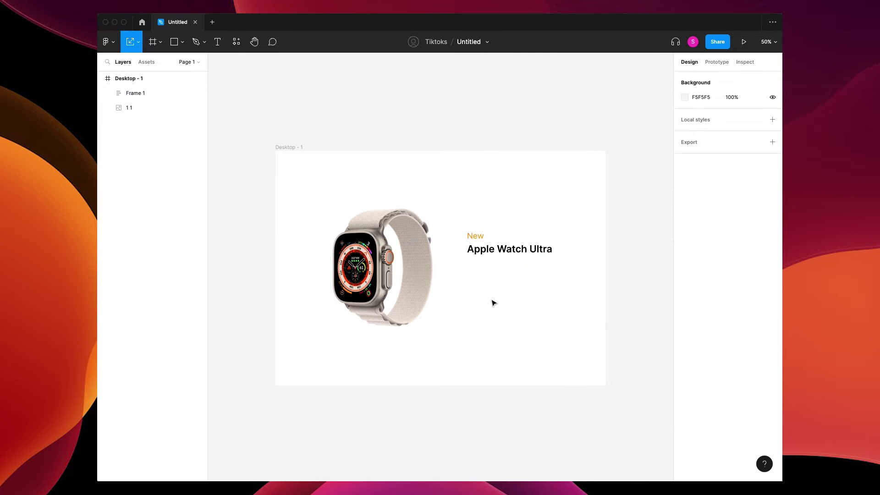
Step: Add a text box below the heading reading "From $799 or $33.29/mo. 24 mo.*"
{"action": "key", "text": "shift+0"}
{"action": "scroll", "coordinate": [444, 299], "scroll_direction": "right", "scroll_amount": 3}
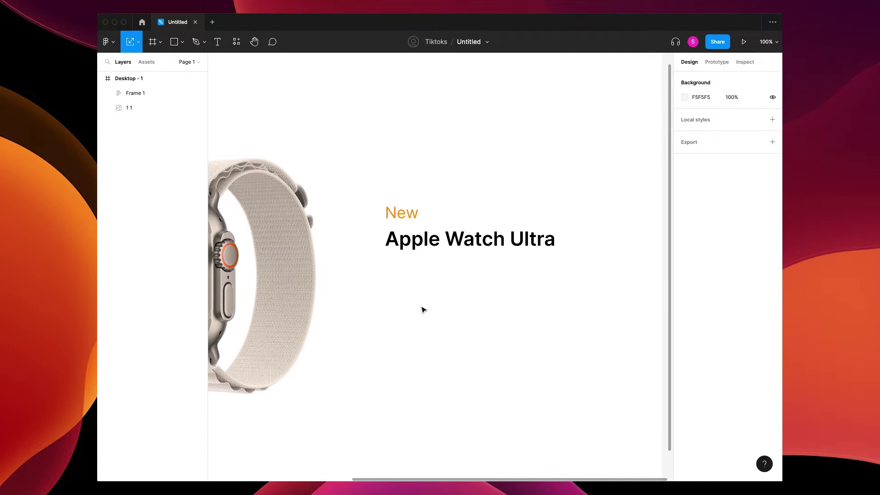
{"action": "key", "text": "t"}
{"action": "left_click_drag", "start_coordinate": [384, 261], "coordinate": [532, 286]}
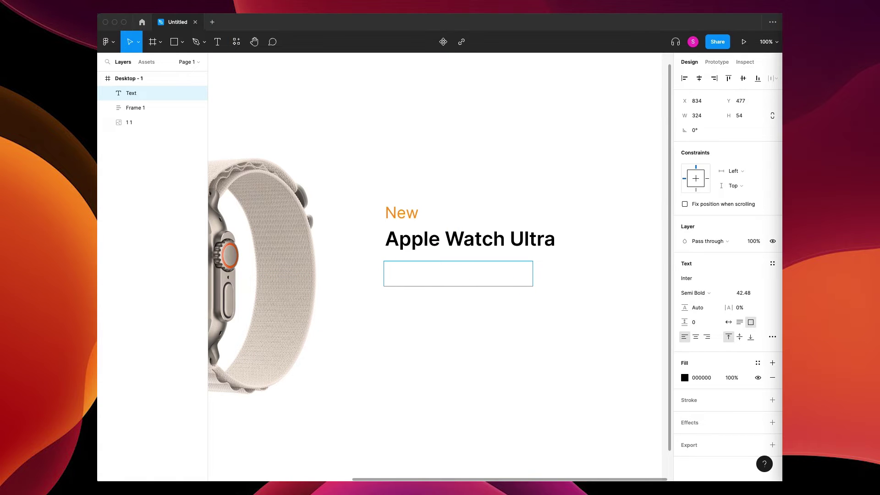
{"action": "type", "text": "From $799 or $33.29/mo.  24 mo.*"}
{"action": "left_click", "coordinate": [544, 277]}
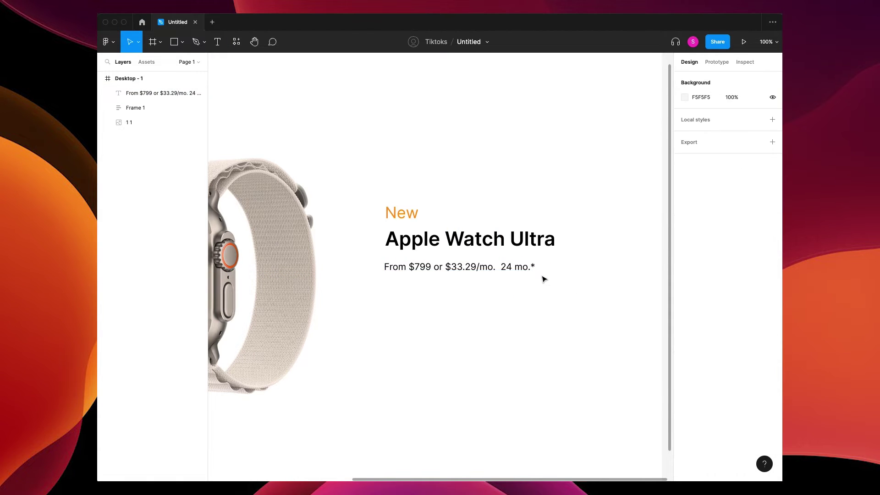
Step: Narrow the price text box to about 385 px wide and combine it with the heading group in an auto layout
{"action": "double_click", "coordinate": [490, 275]}
{"action": "left_click", "coordinate": [486, 278]}
{"action": "key", "text": "BackSpace"}
{"action": "key", "text": "Escape"}
{"action": "left_click_drag", "start_coordinate": [617, 267], "coordinate": [560, 266]}
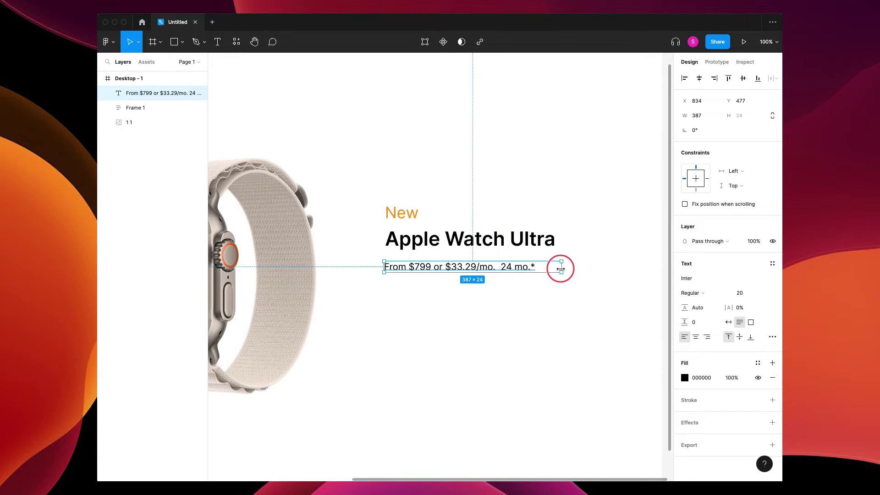
{"action": "left_click", "coordinate": [402, 211], "text": "shift"}
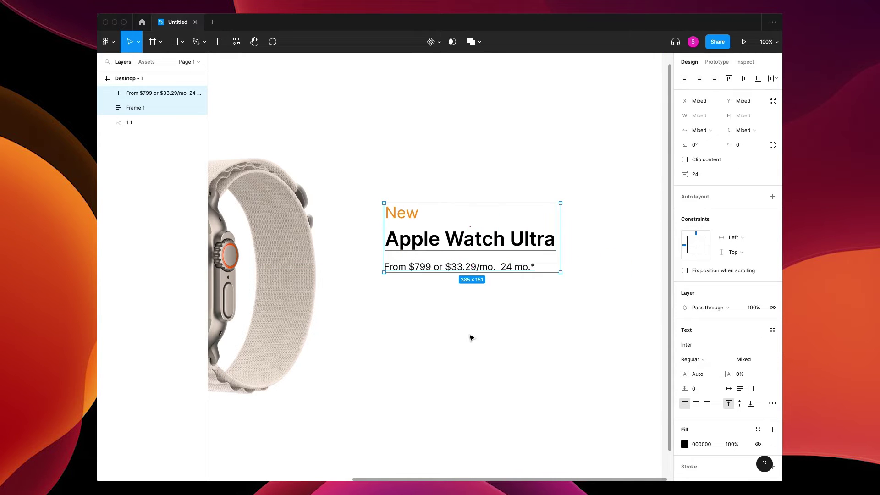
{"action": "key", "text": "shift+a"}
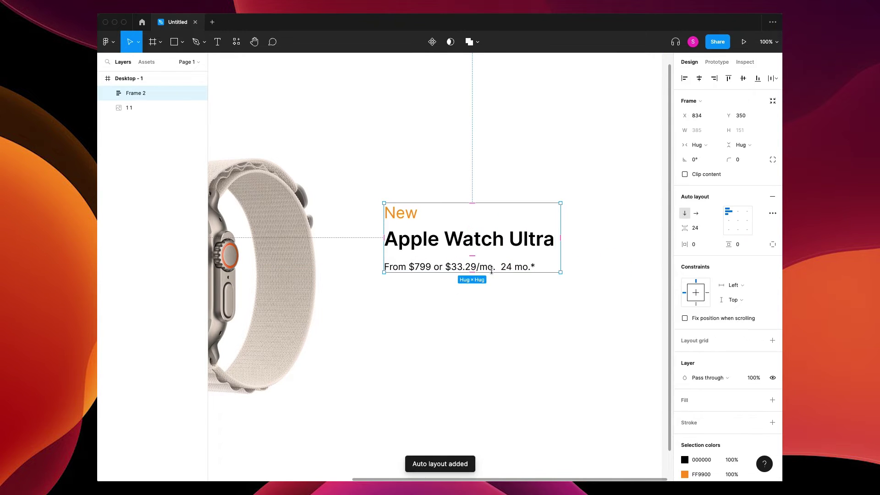
Step: Set the price line's font size to 17 and tighten the gap between it and the heading
{"action": "double_click", "coordinate": [516, 265]}
{"action": "left_click", "coordinate": [745, 235]}
{"action": "key", "text": "Down"}
{"action": "key", "text": "Down"}
{"action": "key", "text": "Down"}
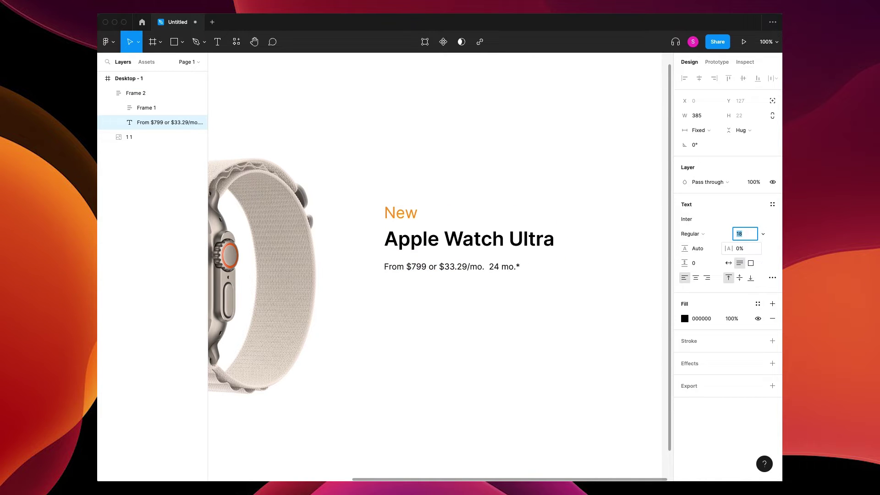
{"action": "key", "text": "Escape"}
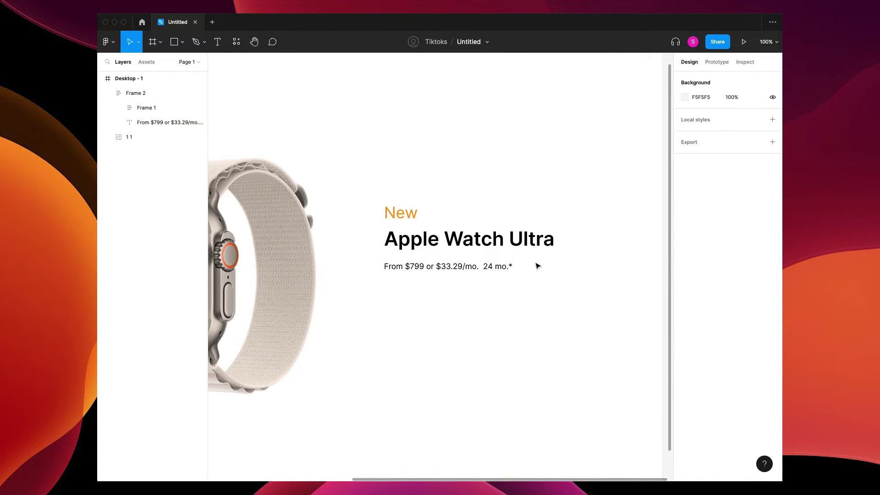
{"action": "left_click", "coordinate": [497, 252]}
{"action": "left_click", "coordinate": [660, 247]}
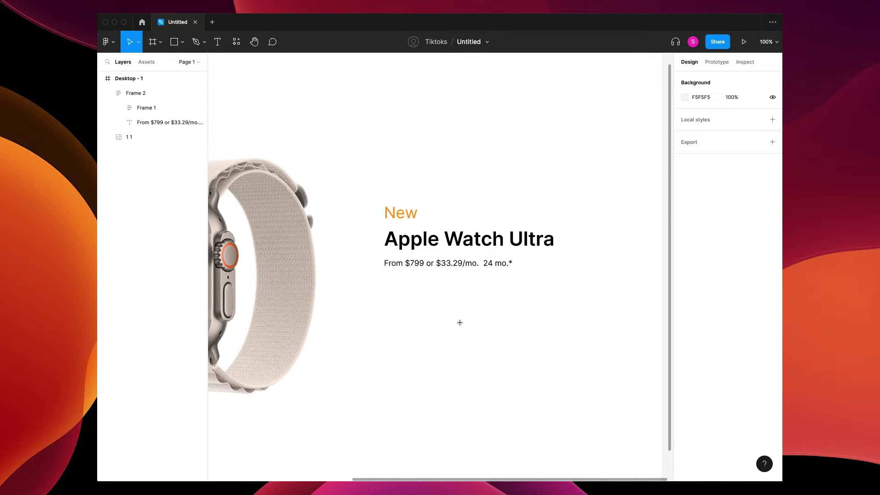
Step: Add a description text box about 423 × 214 below the price, with paragraphs on the aerospace-grade titanium case and the rugged Alpine Loop
{"action": "key", "text": "t"}
{"action": "left_click_drag", "start_coordinate": [383, 281], "coordinate": [578, 379]}
{"action": "type", "text": "The aerospace-grade titanium case strikes the perfect balance of weight, durability, and corrosion resistance. The rugged Alpine Loop is made from two textile layers woven together into one continuous piece without stitching, with a titanium G-hook to ensure a secure fit."}
{"action": "key", "text": "Return"}
Step: Set the whole description text to font size 15 and fill colour B3B3B3
{"action": "key", "text": "super+a"}
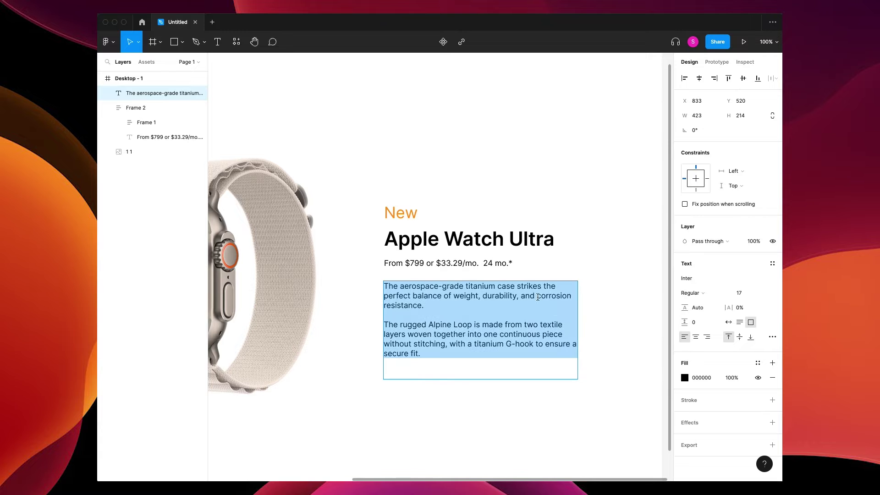
{"action": "left_click", "coordinate": [743, 293]}
{"action": "type", "text": "15"}
{"action": "key", "text": "Tab"}
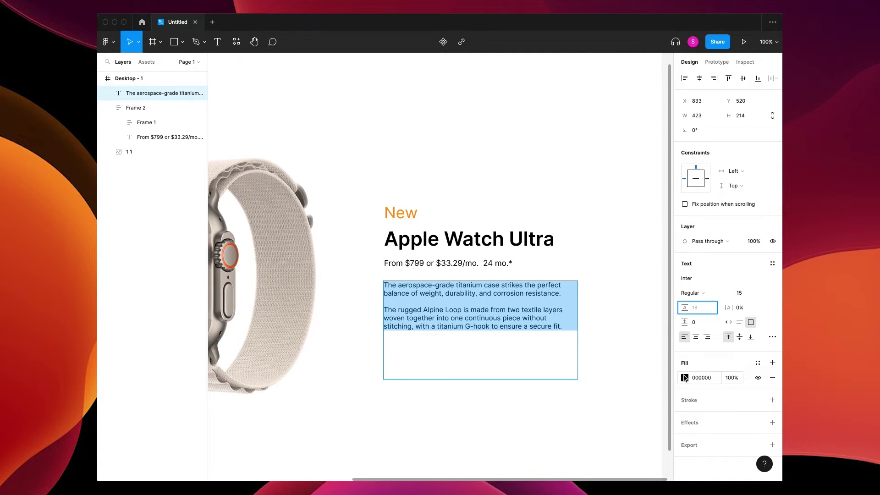
{"action": "left_click", "coordinate": [685, 378]}
{"action": "type", "text": "B3B3B3"}
{"action": "key", "text": "Return"}
{"action": "left_click", "coordinate": [540, 293]}
{"action": "left_click", "coordinate": [665, 245]}
Step: Widen the description box slightly and combine it with the heading and price group in an auto layout
{"action": "left_click_drag", "start_coordinate": [578, 314], "coordinate": [583, 314]}
{"action": "double_click", "coordinate": [530, 379]}
{"action": "key", "text": "shift+a"}
{"action": "left_click_drag", "start_coordinate": [491, 364], "coordinate": [430, 382]}
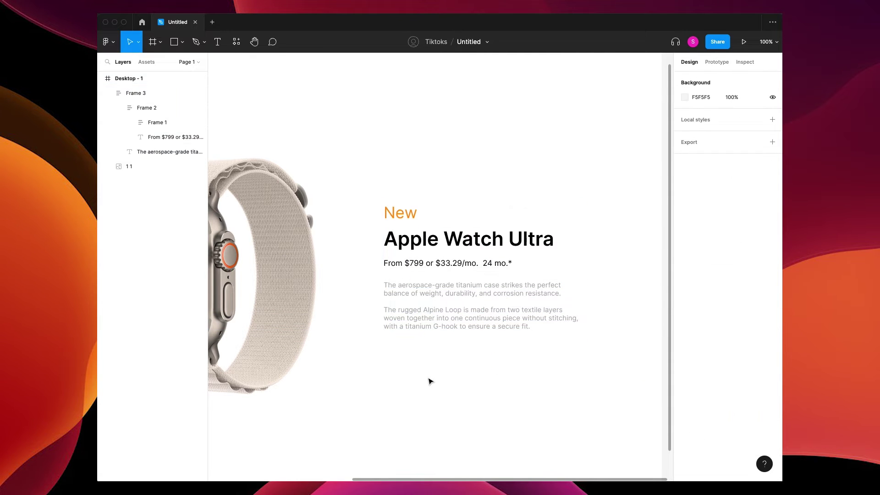
Step: Add the text "Buy Now" below the description
{"action": "key", "text": "t"}
{"action": "left_click", "coordinate": [466, 389]}
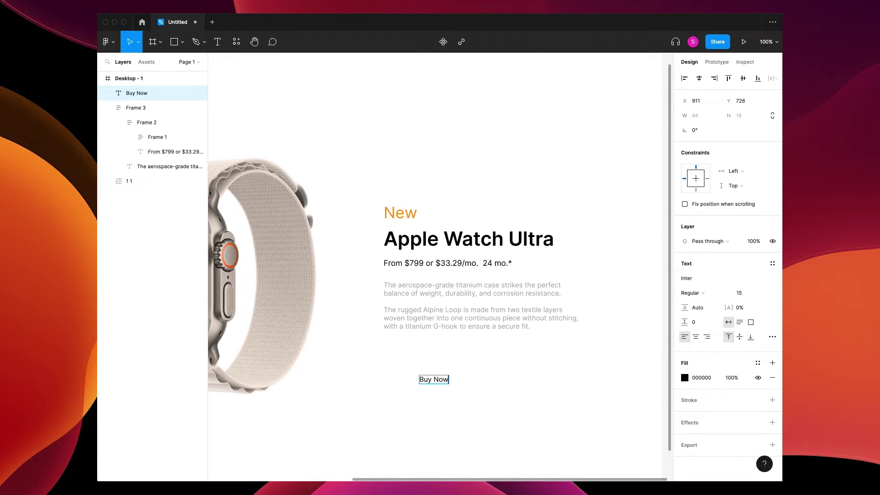
{"action": "key", "text": "Escape"}
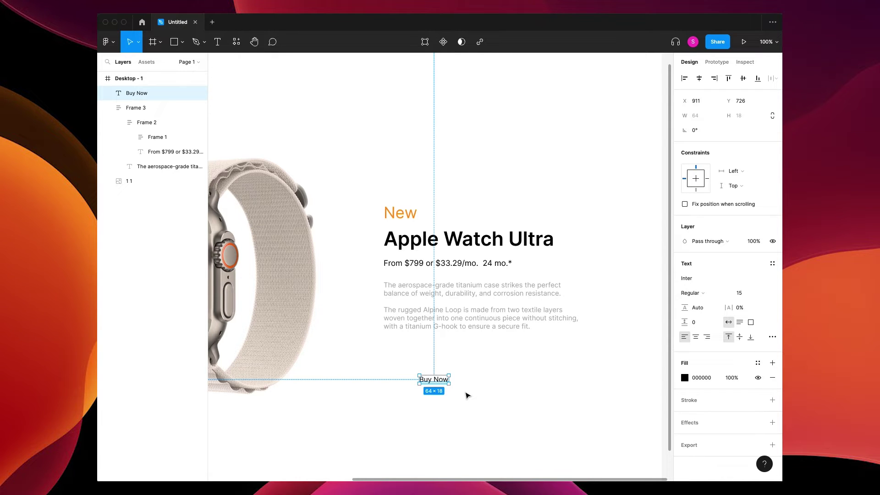
Step: Turn the "Buy Now" text into an auto layout button with a 1 px black inside stroke and horizontal padding of 39
{"action": "key", "text": "shift+a"}
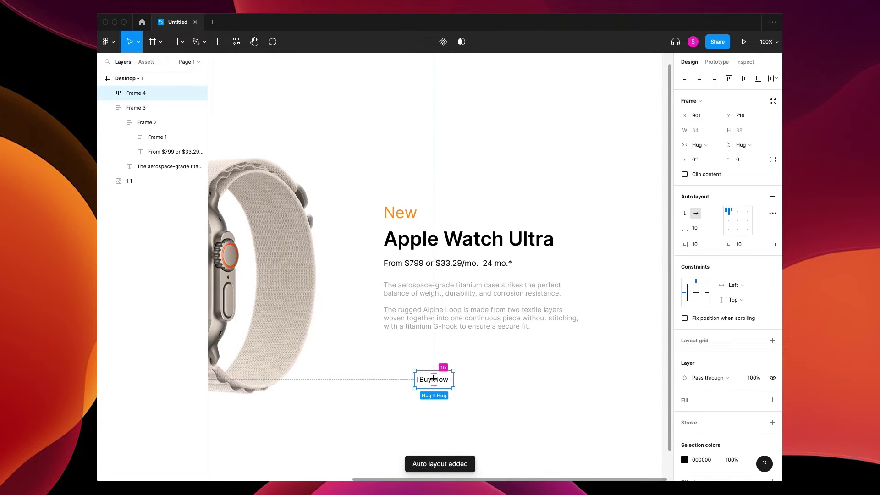
{"action": "left_click", "coordinate": [700, 422]}
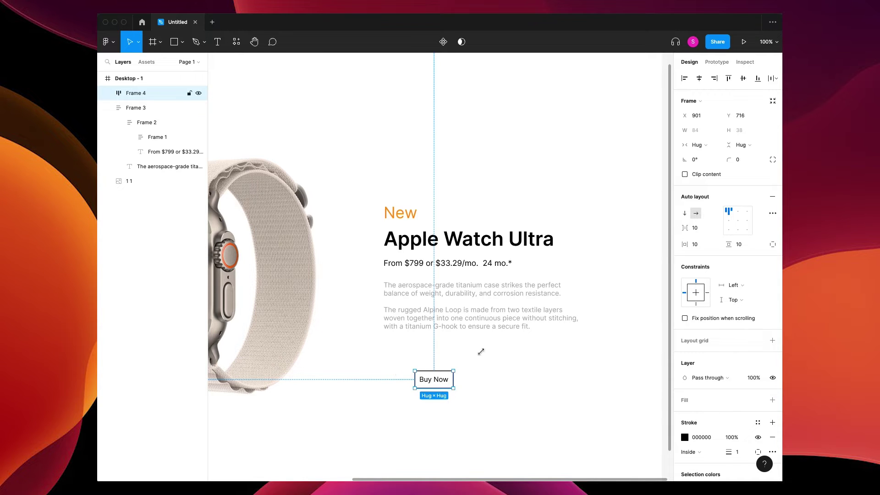
{"action": "left_click_drag", "start_coordinate": [685, 244], "coordinate": [698, 244]}
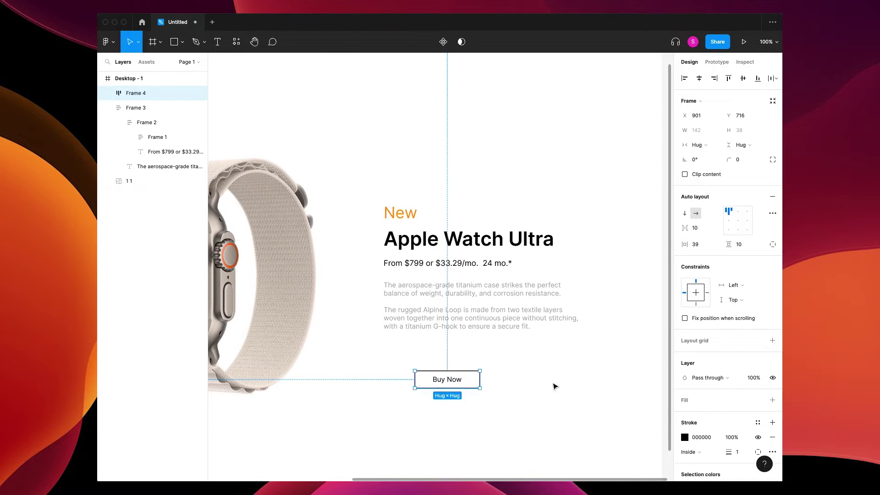
Step: Round the corners of the Buy Now button with a small radius
{"action": "left_click", "coordinate": [548, 402]}
{"action": "left_click", "coordinate": [477, 385]}
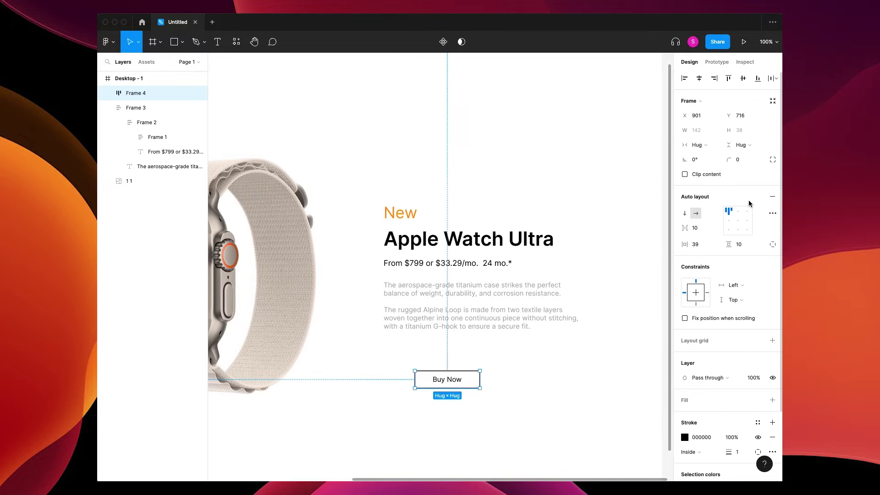
{"action": "left_click", "coordinate": [741, 160]}
{"action": "type", "text": "2"}
{"action": "key", "text": "Tab"}
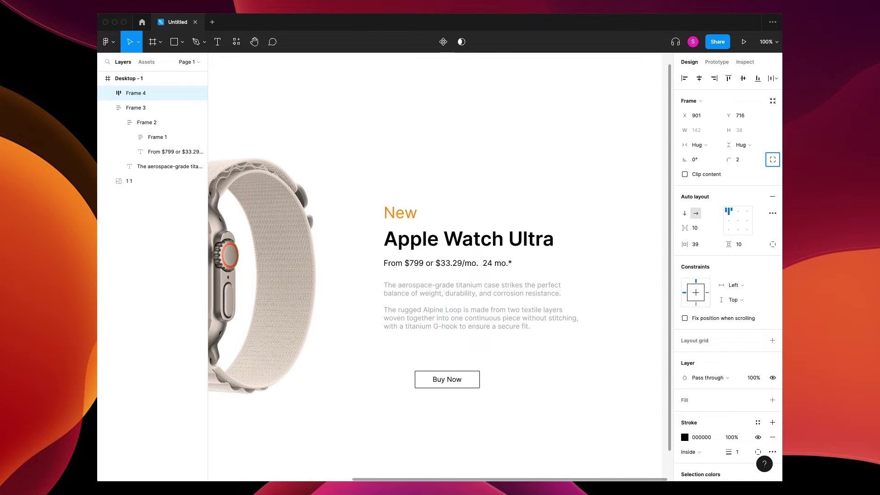
{"action": "key", "text": "shift+Tab"}
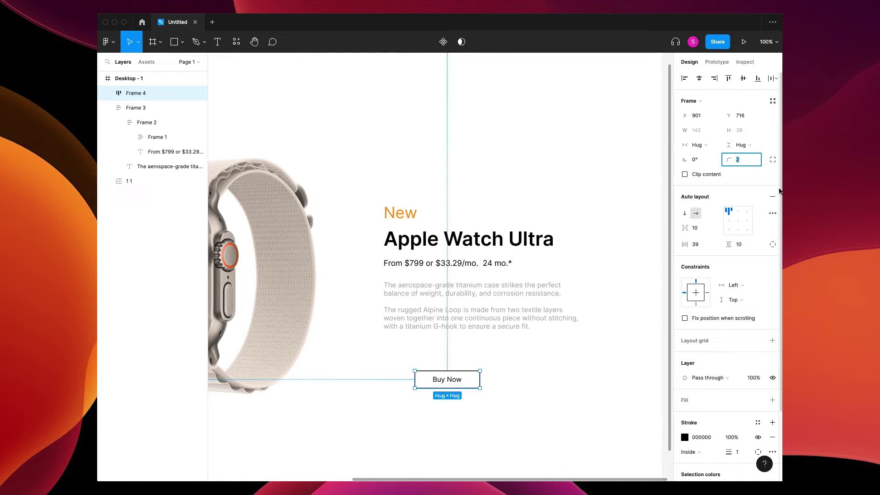
{"action": "left_click", "coordinate": [570, 367]}
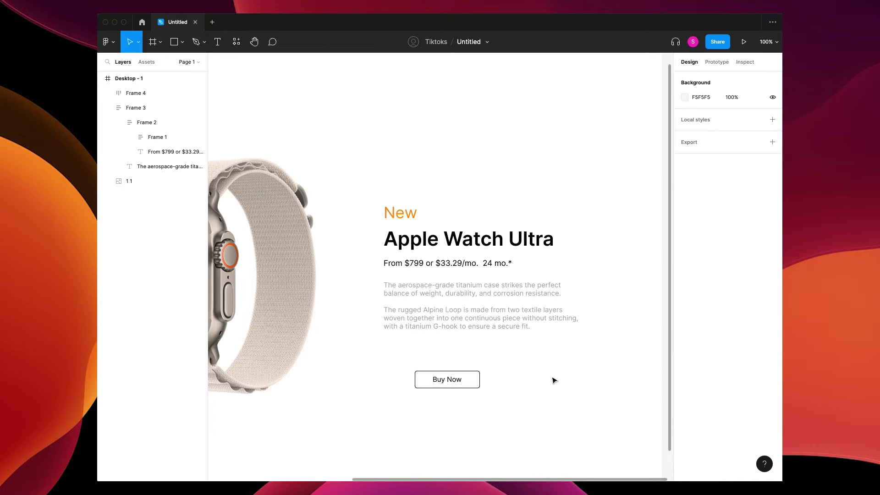
Step: Scale the Buy Now button about 1.18x just below the description and combine it with the text block in an auto layout
{"action": "mouse_move", "coordinate": [467, 382]}
{"action": "left_mouse_down"}
{"action": "mouse_move", "coordinate": [442, 360]}
{"action": "mouse_move", "coordinate": [460, 375]}
{"action": "left_mouse_up"}
{"action": "key", "text": "k"}
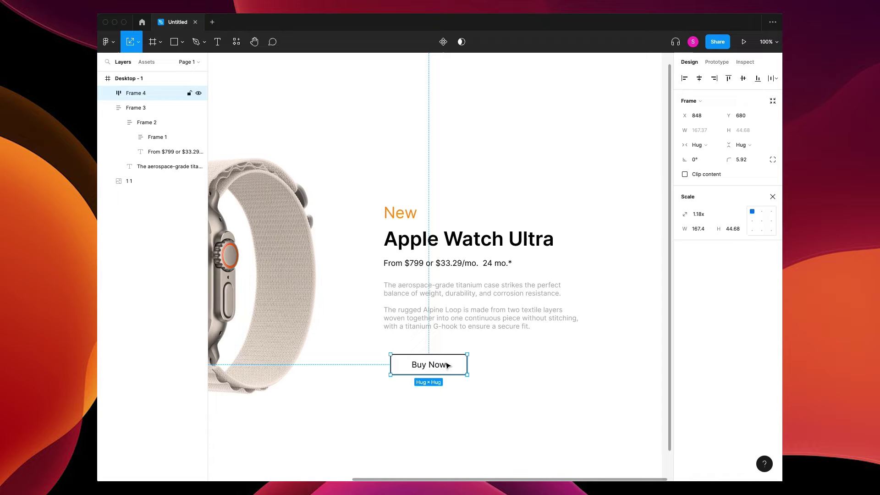
{"action": "left_click", "coordinate": [453, 332], "text": "shift"}
{"action": "key", "text": "shift+a"}
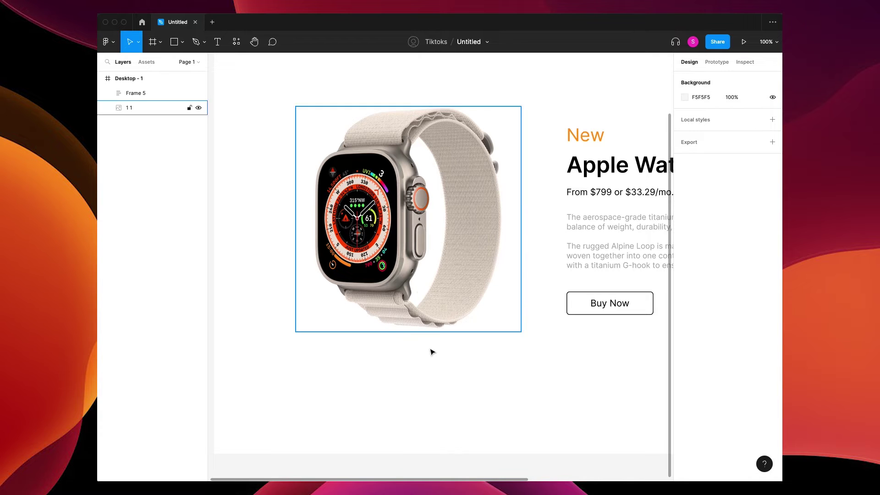
Step: Draw a 40 × 40 circle below the watch image and fill it with light grey F0F0F0
{"action": "key", "text": "o"}
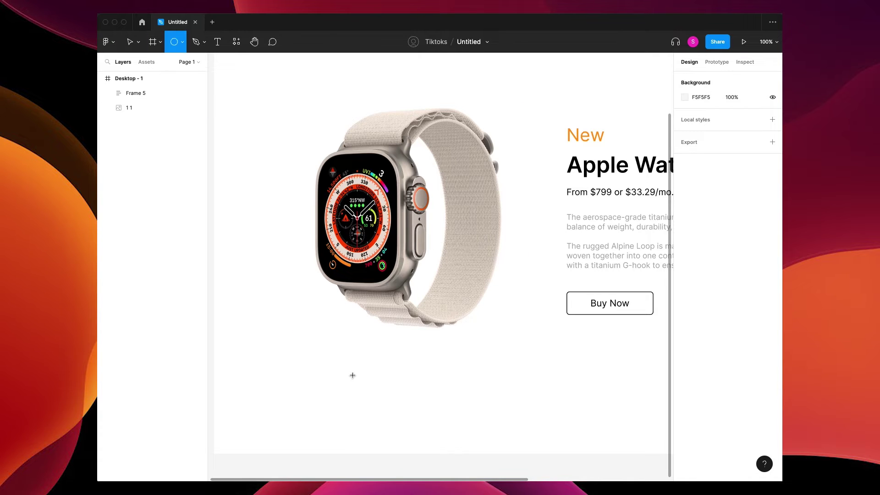
{"action": "left_click_drag", "start_coordinate": [377, 363], "coordinate": [381, 374]}
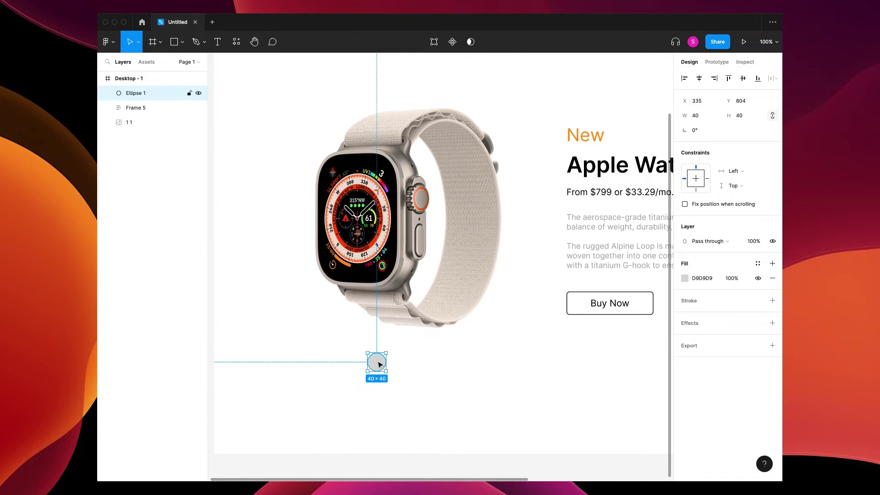
{"action": "left_click", "coordinate": [685, 278]}
{"action": "left_click_drag", "start_coordinate": [565, 279], "coordinate": [557, 263]}
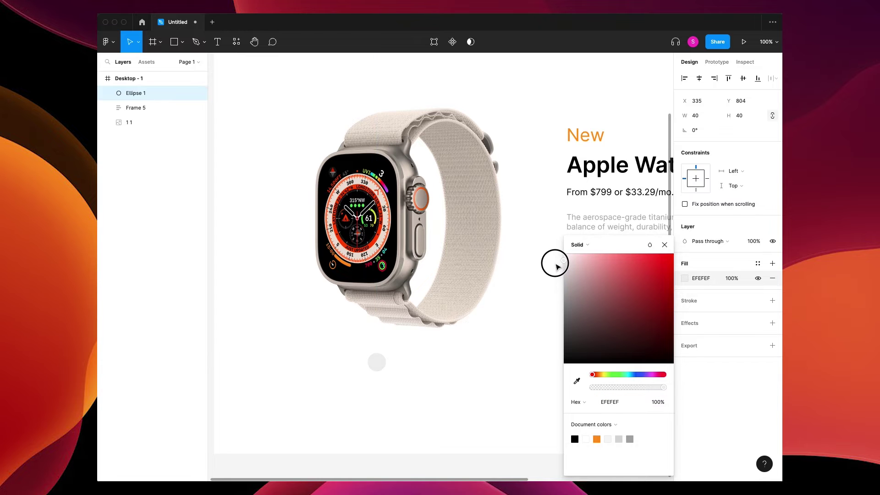
{"action": "left_click", "coordinate": [464, 382]}
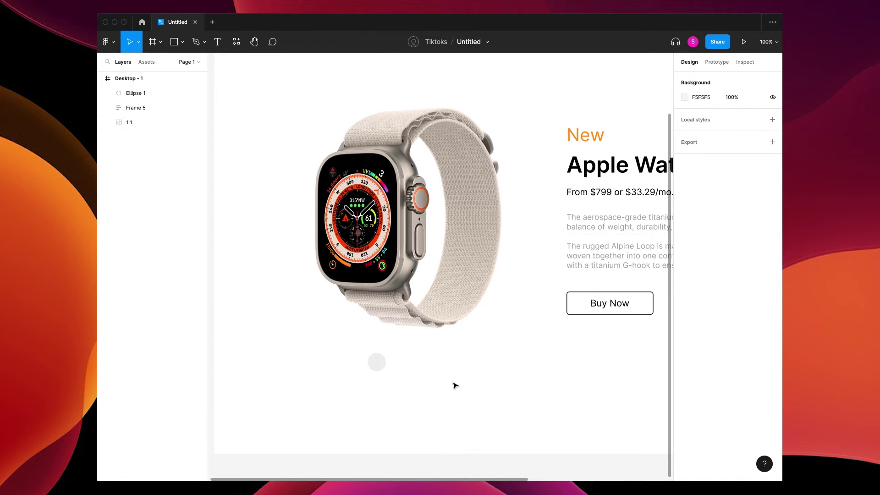
Step: Move the grey circle to X 303, Y 836 and paste a copy over it, shrunk concentrically to 28 × 28
{"action": "scroll", "coordinate": [455, 386], "scroll_direction": "up", "scroll_amount": 5}
{"action": "scroll", "coordinate": [379, 432], "scroll_direction": "down", "scroll_amount": 3}
{"action": "left_click_drag", "start_coordinate": [444, 363], "coordinate": [419, 395]}
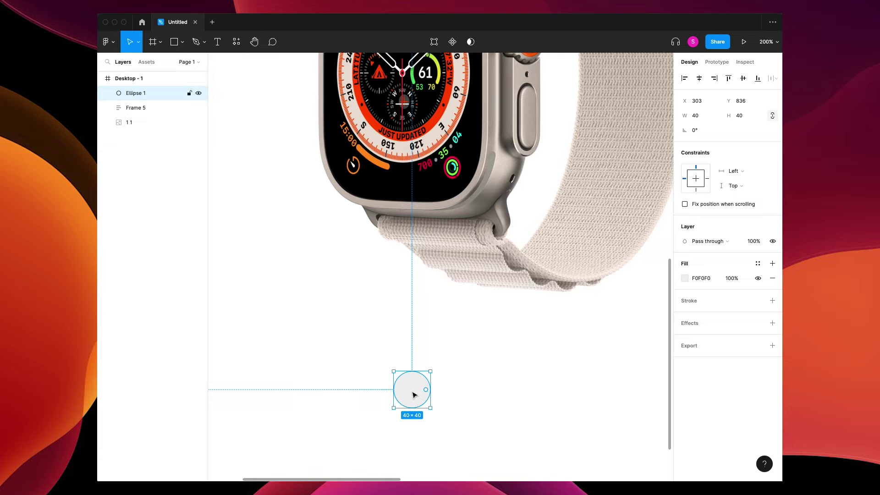
{"action": "key", "text": "ctrl+v"}
{"action": "left_click_drag", "start_coordinate": [430, 371], "coordinate": [425, 378]}
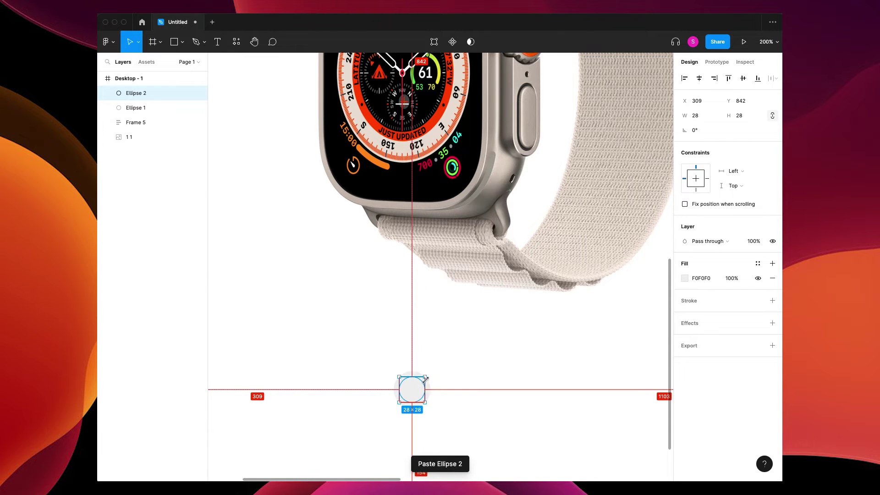
Step: Fill the smaller inner circle with black 000000
{"action": "left_click", "coordinate": [685, 278]}
{"action": "type", "text": "000000"}
{"action": "key", "text": "Return"}
{"action": "left_click", "coordinate": [511, 395]}
{"action": "left_click_drag", "start_coordinate": [457, 368], "coordinate": [379, 441]}
{"action": "left_click", "coordinate": [464, 451]}
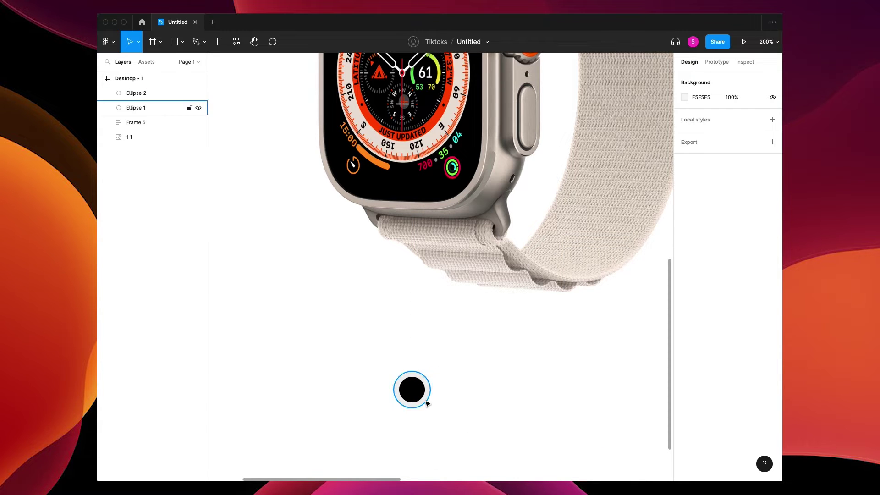
Step: Darken the fill of the outer 40 × 40 circle to E8E8E8
{"action": "left_click", "coordinate": [428, 399]}
{"action": "left_click", "coordinate": [685, 278]}
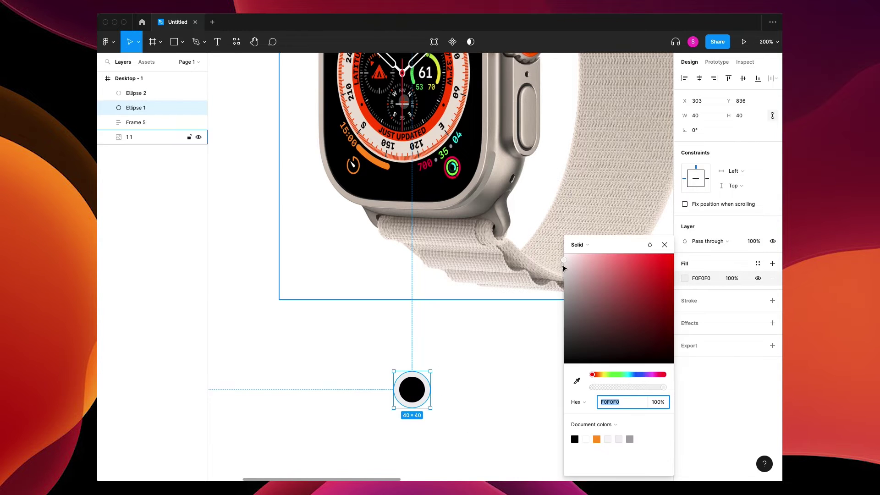
{"action": "left_click_drag", "start_coordinate": [564, 263], "coordinate": [564, 264]}
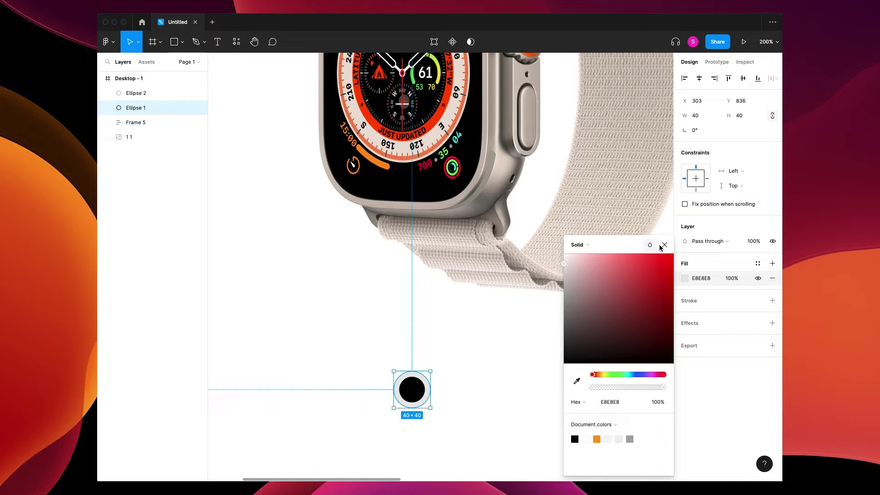
{"action": "left_click", "coordinate": [664, 245]}
{"action": "left_click", "coordinate": [504, 389]}
Step: Group the inner and outer circles and place a duplicate of the group 11 px to its right
{"action": "left_click_drag", "start_coordinate": [460, 371], "coordinate": [400, 406]}
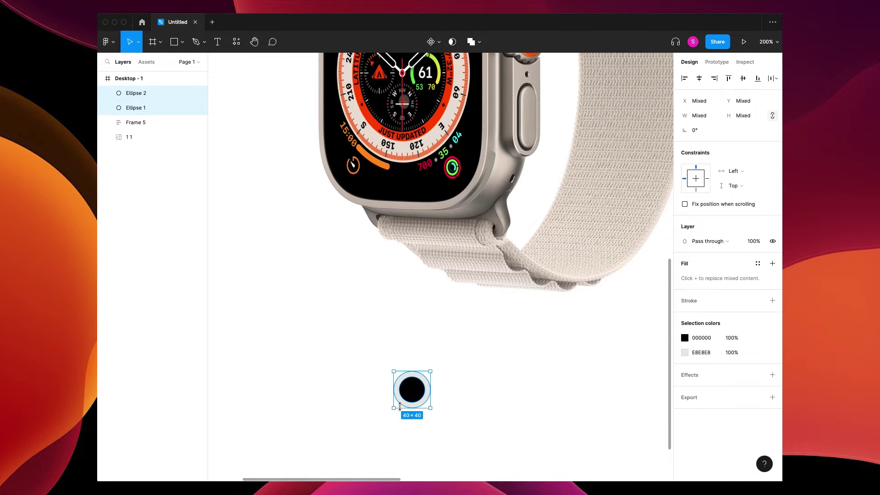
{"action": "key", "text": "ctrl+g"}
{"action": "left_click_drag", "start_coordinate": [420, 392], "coordinate": [466, 393]}
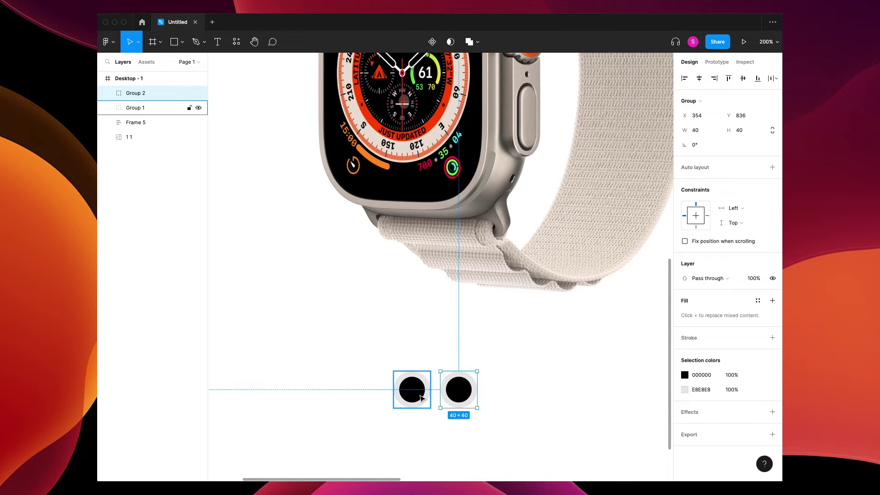
Step: Combine the two circle groups in a horizontal auto layout and duplicate Group 2 inside it to get a third circle
{"action": "left_click", "coordinate": [420, 393], "text": "shift"}
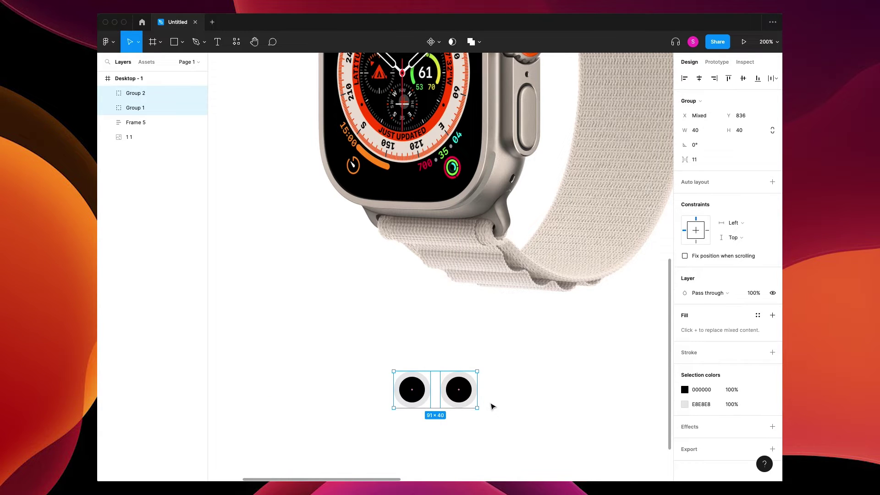
{"action": "key", "text": "shift+a"}
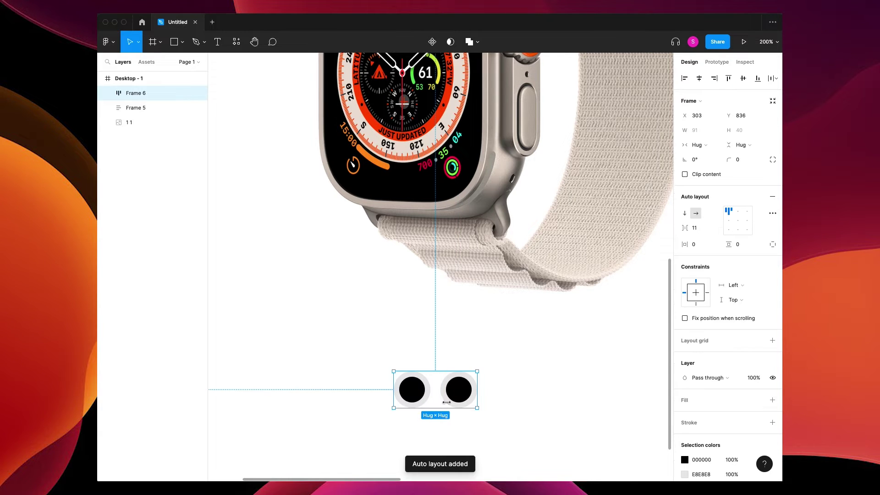
{"action": "left_click", "coordinate": [108, 94]}
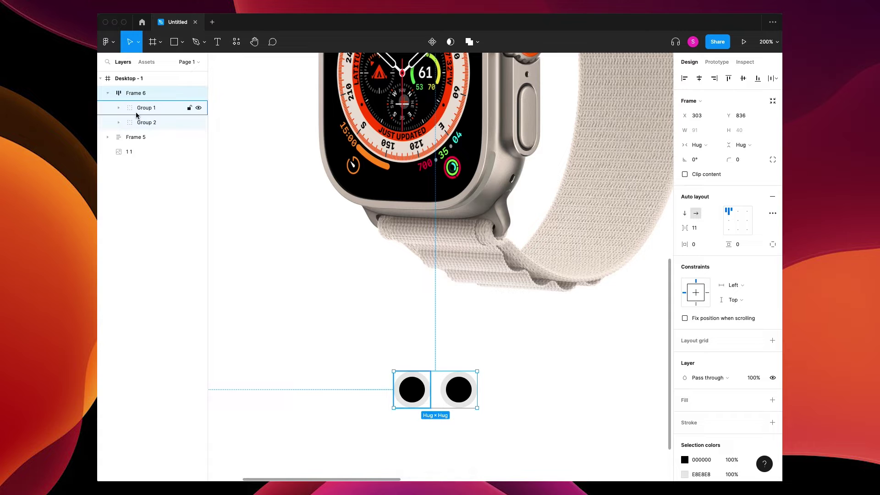
{"action": "left_click", "coordinate": [144, 123]}
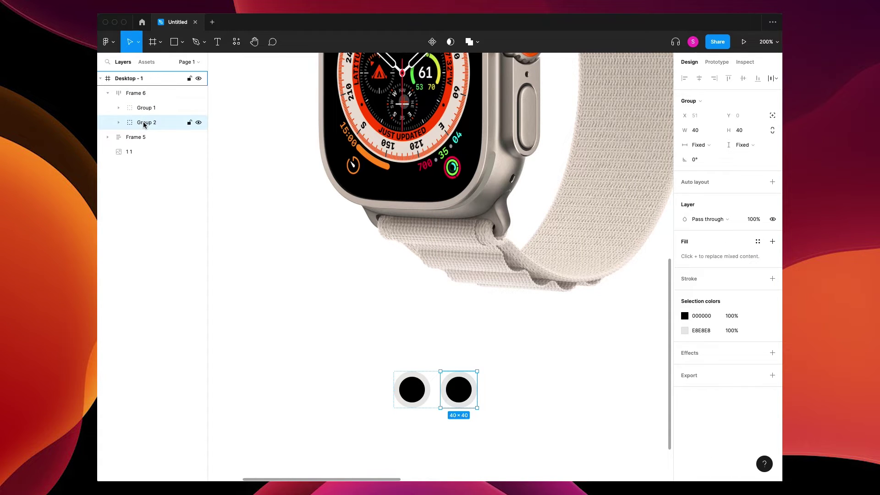
{"action": "key", "text": "super+d"}
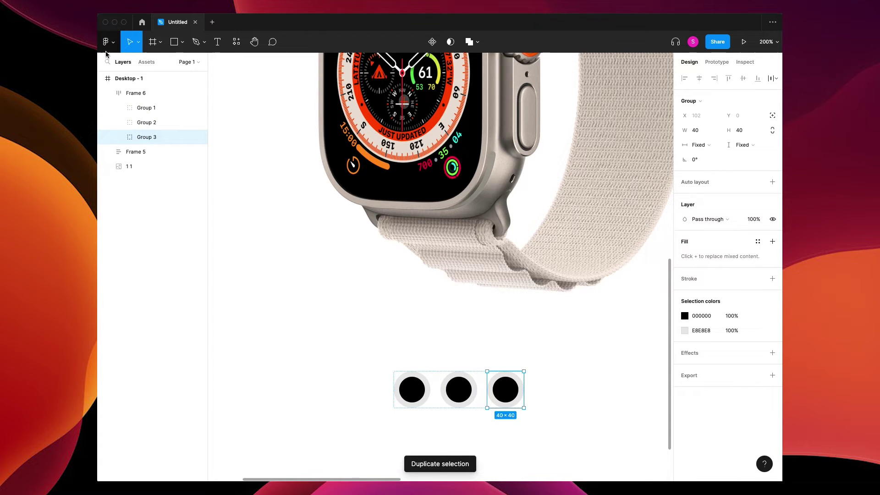
Step: Widen the spacing between the three circles in their auto layout
{"action": "left_click", "coordinate": [137, 93]}
{"action": "left_click_drag", "start_coordinate": [685, 231], "coordinate": [695, 229]}
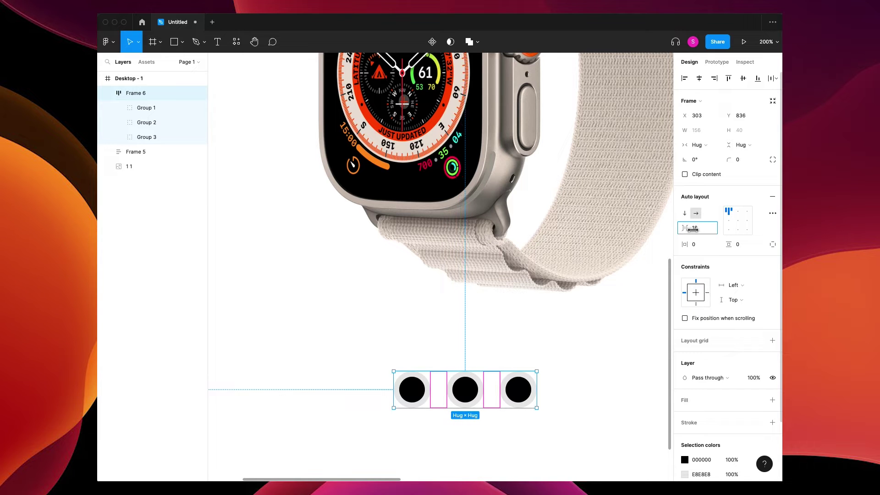
{"action": "left_click", "coordinate": [590, 358]}
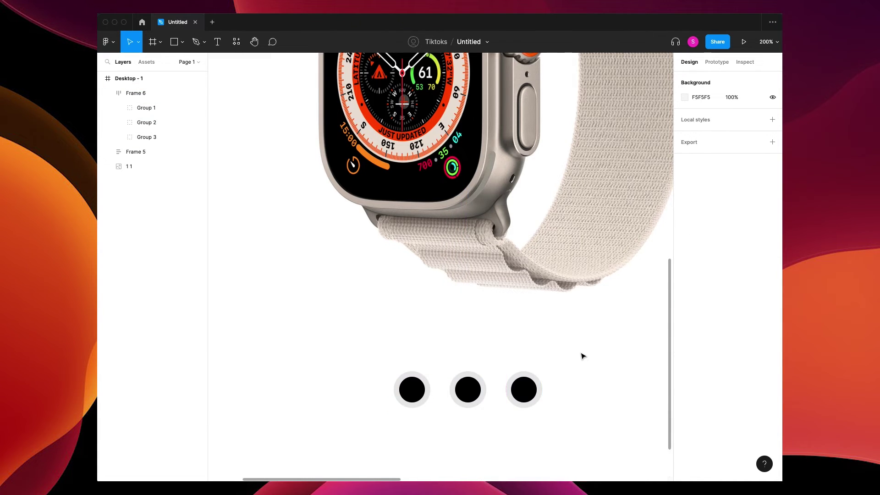
Step: Centre the row of three circles beneath the watch image, with a 55 px gap between them
{"action": "key", "text": "shift+0"}
{"action": "left_click", "coordinate": [471, 338]}
{"action": "left_click_drag", "start_coordinate": [471, 338], "coordinate": [488, 326]}
{"action": "left_click", "coordinate": [545, 314]}
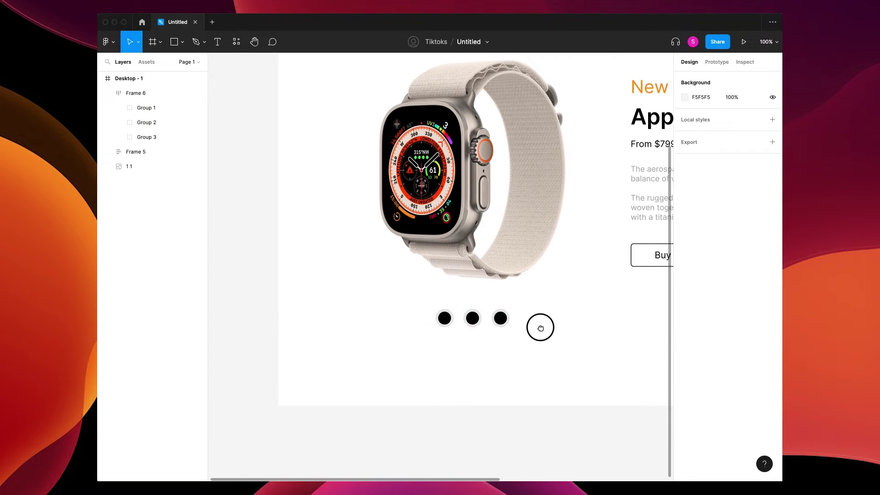
{"action": "left_click_drag", "start_coordinate": [544, 314], "coordinate": [504, 403]}
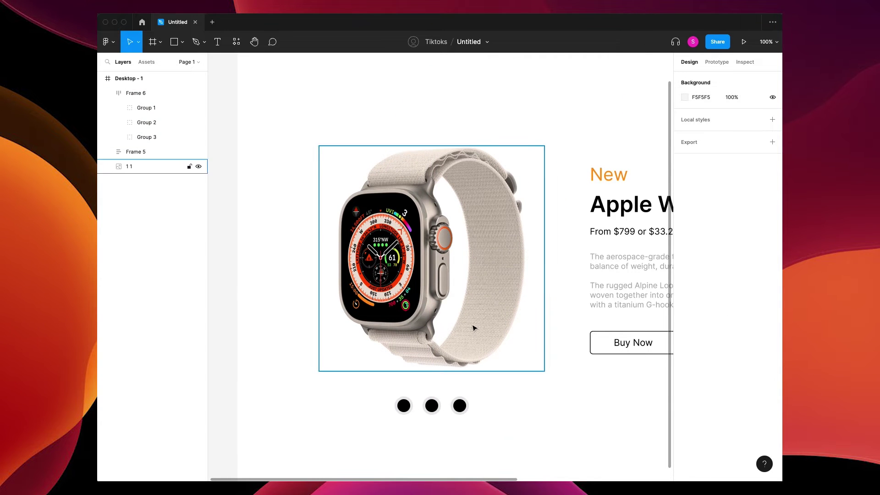
Step: Wrap the watch image and the row of circles in a frame and place a copy of it above the Desktop - 1 frame
{"action": "left_click", "coordinate": [418, 355]}
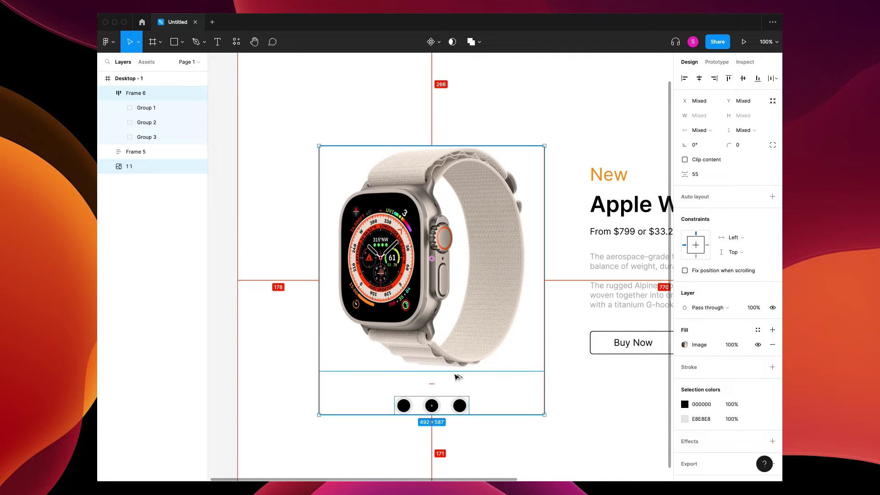
{"action": "key", "text": "ctrl+alt+g"}
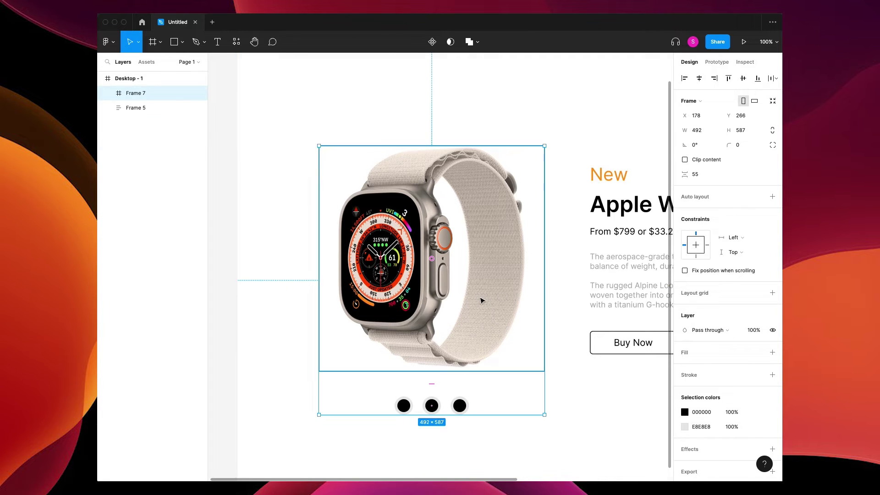
{"action": "key", "text": "minus"}
{"action": "key", "text": "minus"}
{"action": "left_click", "coordinate": [445, 255]}
{"action": "left_click_drag", "start_coordinate": [445, 255], "coordinate": [430, 120]}
{"action": "left_click", "coordinate": [523, 124]}
{"action": "scroll", "coordinate": [504, 189], "scroll_direction": "up", "scroll_amount": 3}
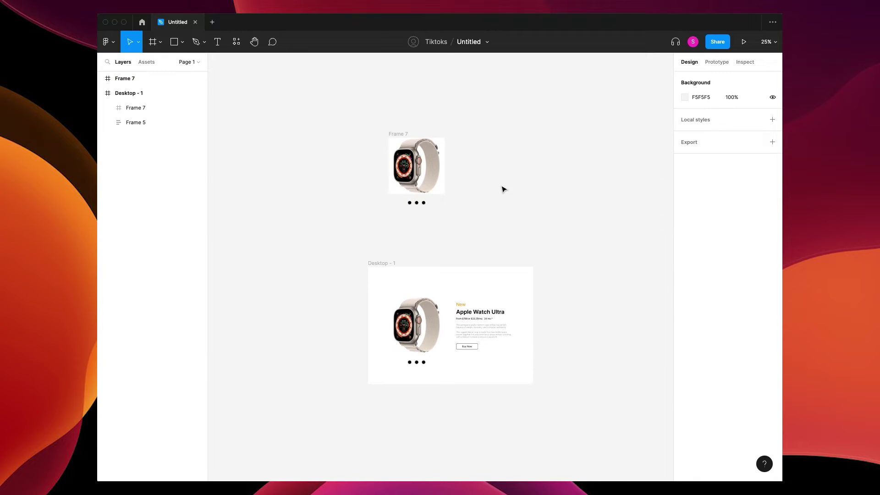
Step: Move the copied watch frame from Page 1 to a new page named "Comps"
{"action": "scroll", "coordinate": [423, 129], "scroll_direction": "up", "scroll_amount": 3}
{"action": "left_click", "coordinate": [422, 167]}
{"action": "key", "text": "Delete"}
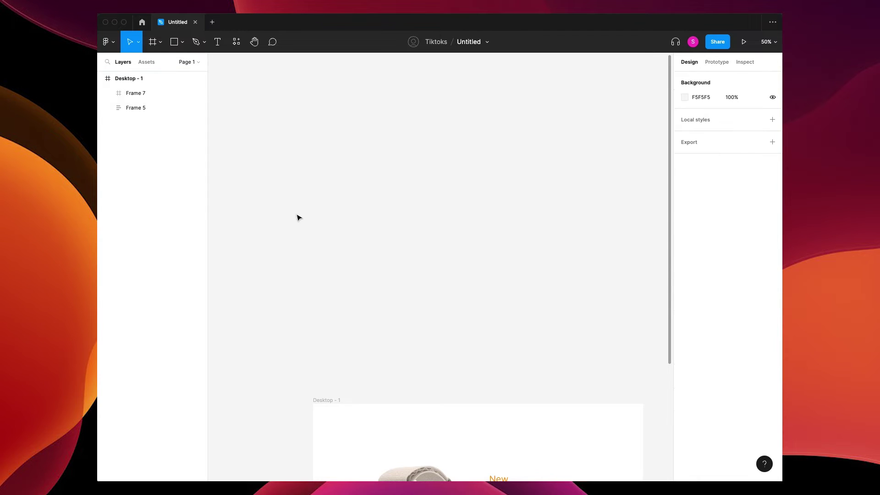
{"action": "left_click", "coordinate": [183, 61]}
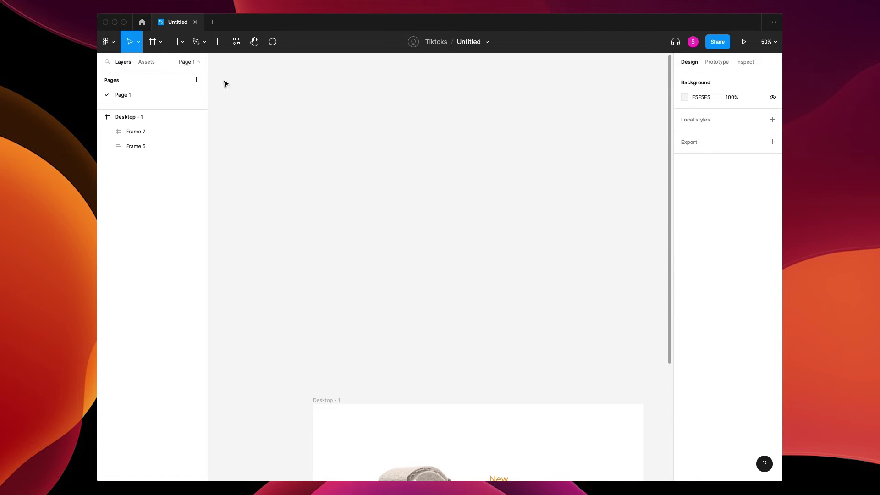
{"action": "left_click", "coordinate": [197, 81]}
{"action": "type", "text": "C"}
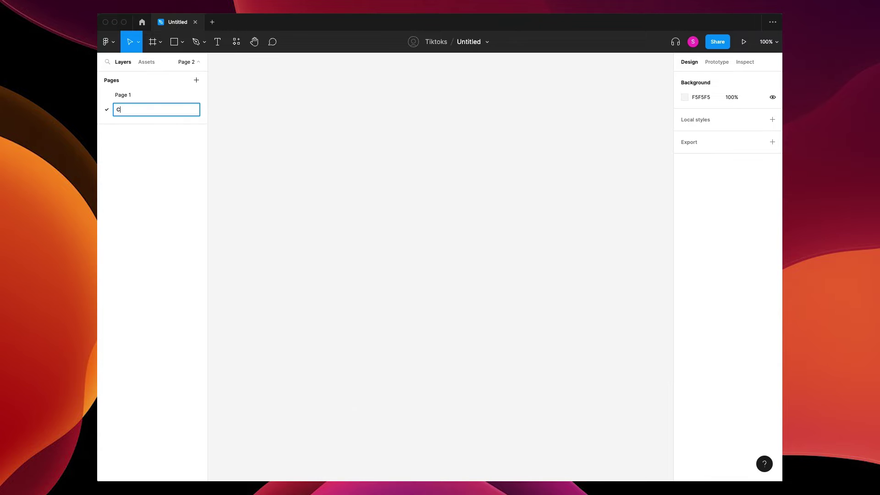
{"action": "key", "text": "Return"}
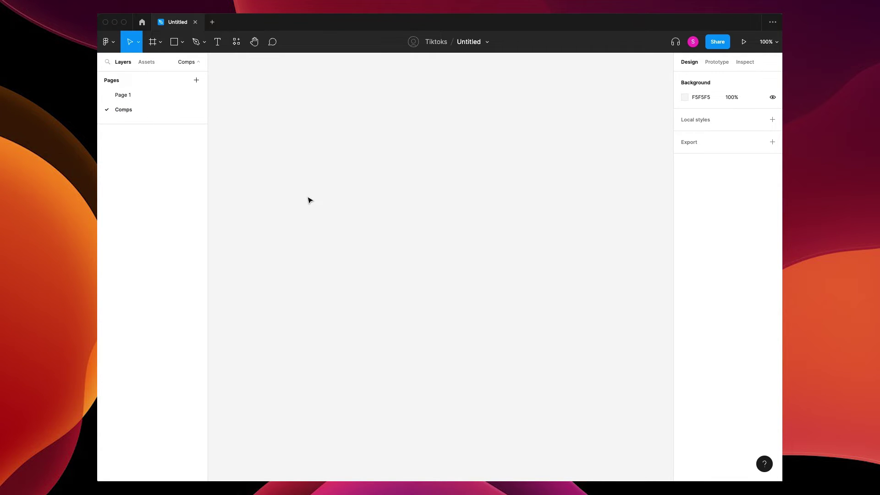
{"action": "key", "text": "super+v"}
{"action": "key", "text": "shift+0"}
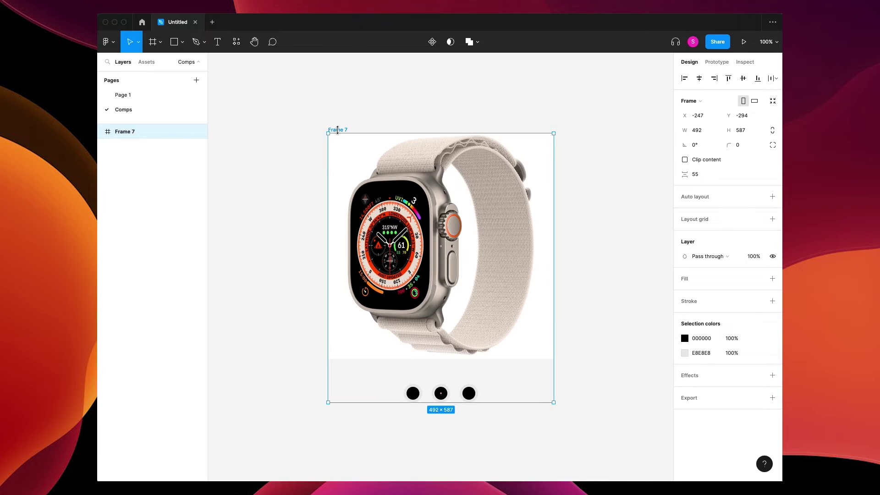
Step: Rename the watch frame on the Comps page as "image 1"
{"action": "double_click", "coordinate": [339, 133]}
{"action": "key", "text": "BackSpace"}
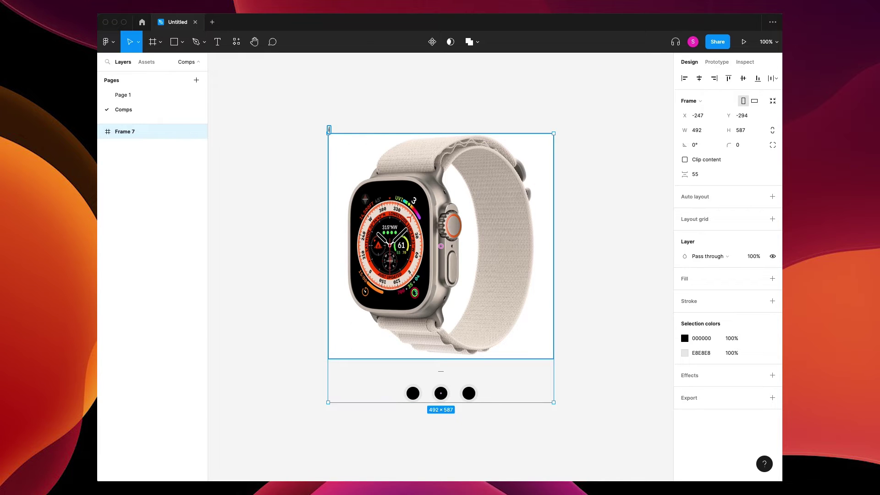
{"action": "type", "text": "image 1"}
{"action": "key", "text": "Return"}
{"action": "left_click", "coordinate": [275, 234]}
Step: Duplicate the image 1 frame twice to make a row of three watch frames
{"action": "key", "text": "minus"}
{"action": "left_click", "coordinate": [393, 197]}
{"action": "key", "text": "super+d"}
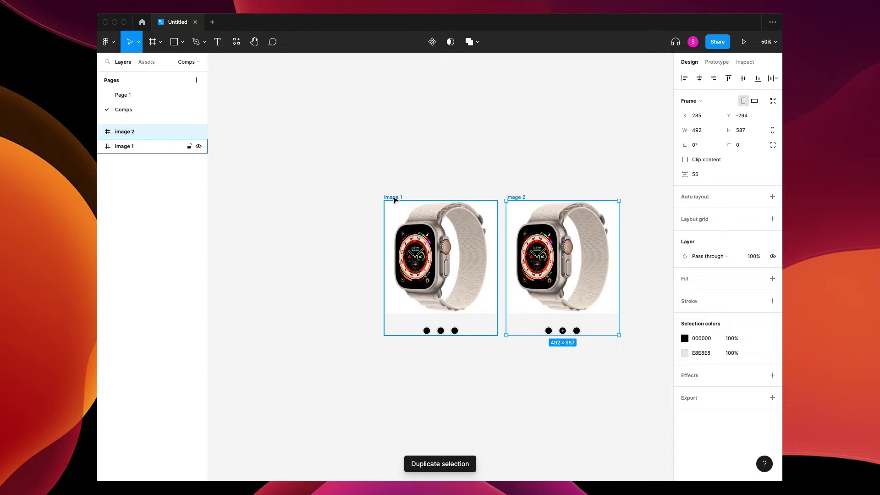
{"action": "scroll", "coordinate": [547, 170], "scroll_direction": "right", "scroll_amount": 3}
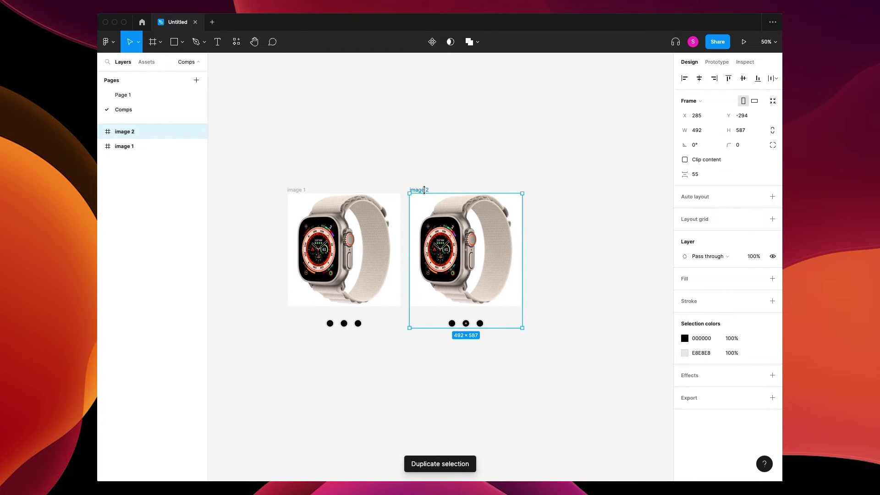
{"action": "key", "text": "plus"}
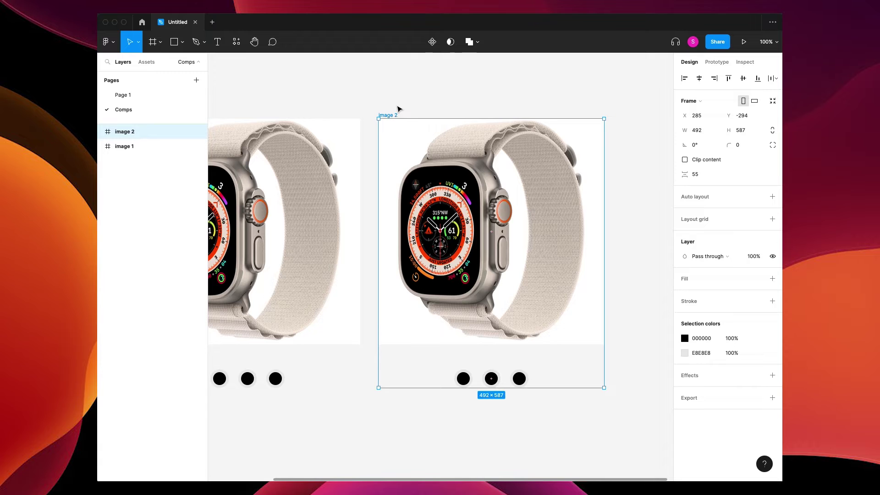
{"action": "key", "text": "super+d"}
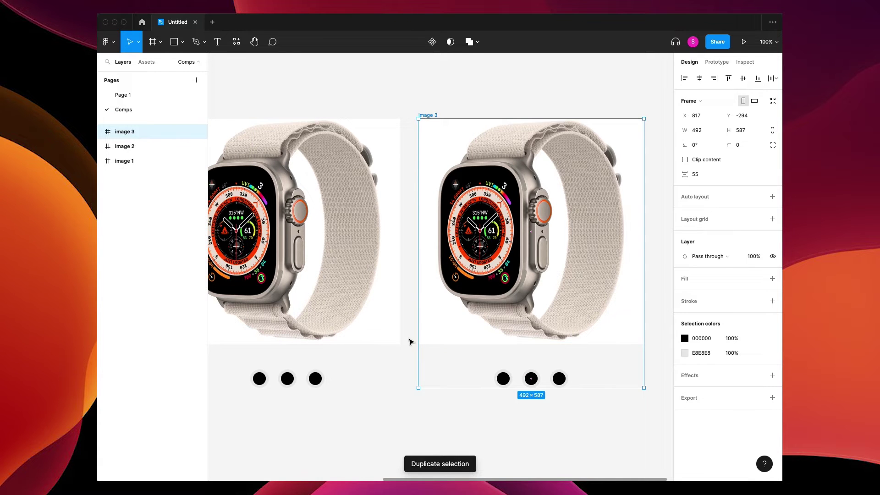
Step: Replace the watch picture in the image 2 frame with 2.jpeg from the Downloads folder
{"action": "scroll", "coordinate": [417, 335], "scroll_direction": "right", "scroll_amount": 5}
{"action": "scroll", "coordinate": [416, 335], "scroll_direction": "left", "scroll_amount": 3}
{"action": "left_click", "coordinate": [428, 247]}
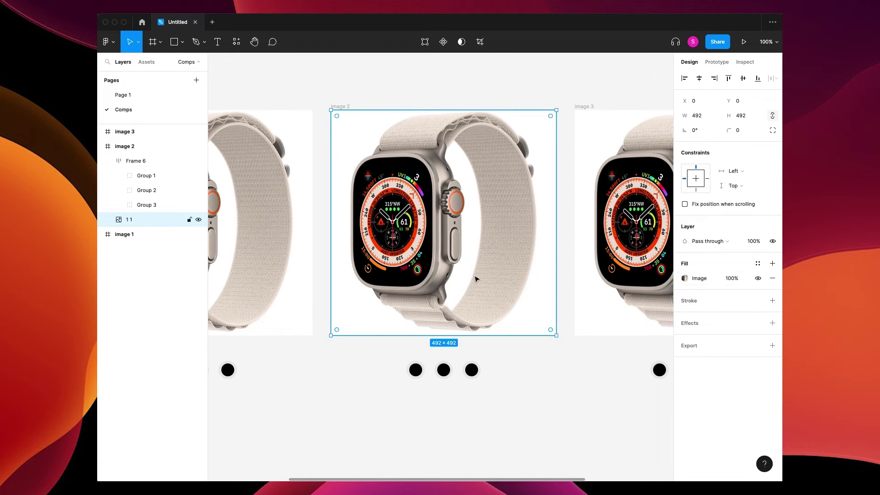
{"action": "left_click", "coordinate": [686, 279]}
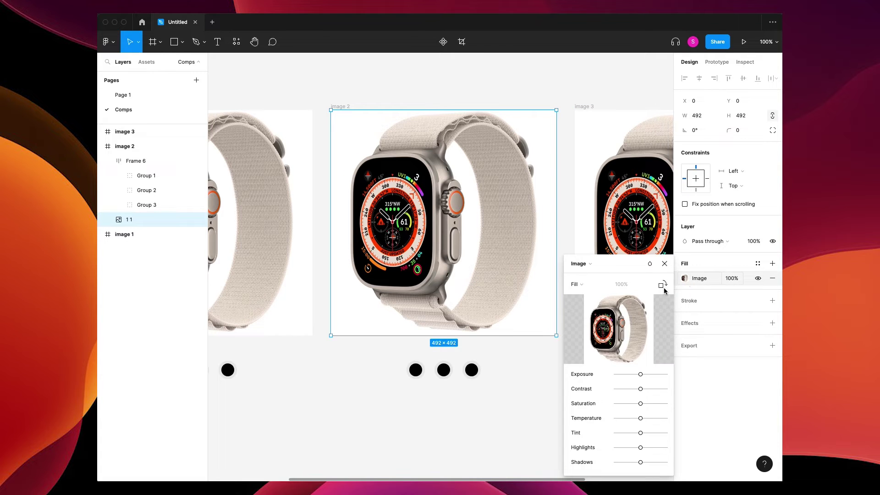
{"action": "left_click", "coordinate": [628, 331]}
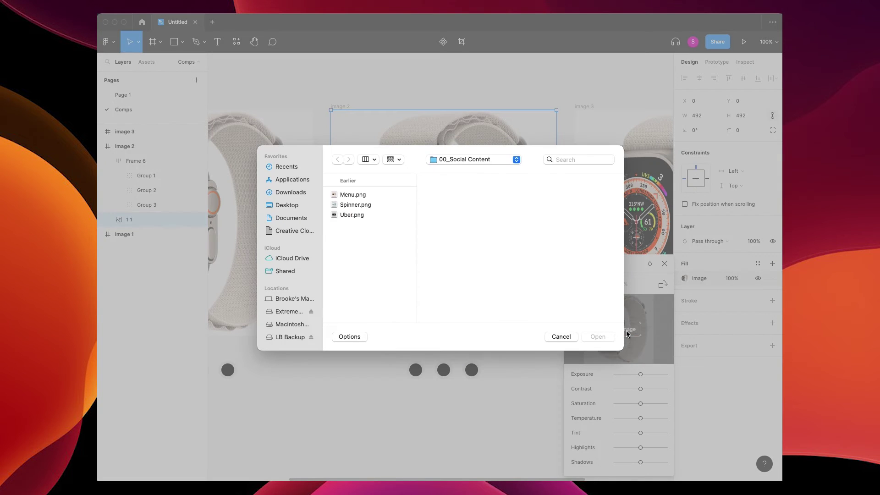
{"action": "left_click", "coordinate": [293, 192]}
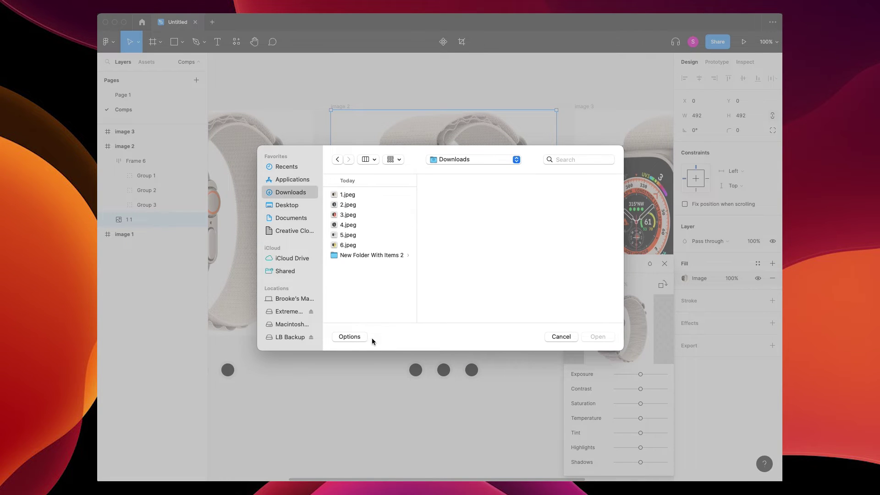
{"action": "left_click", "coordinate": [345, 205]}
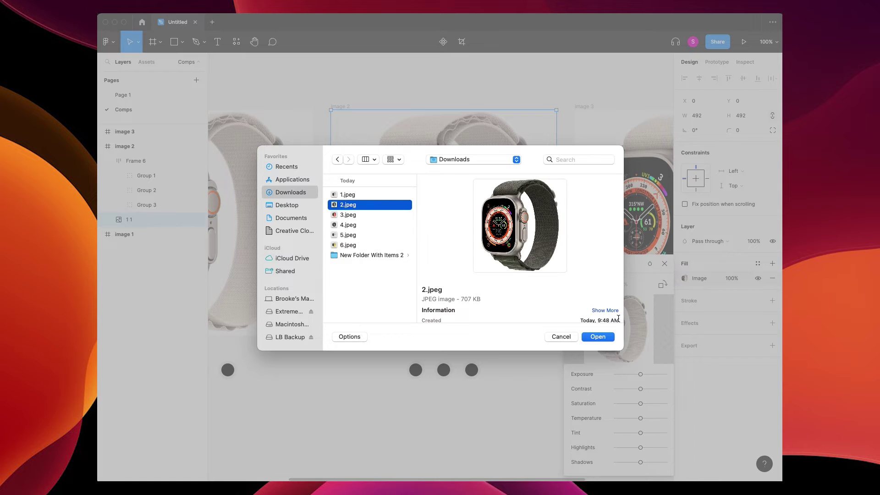
{"action": "left_click", "coordinate": [595, 336]}
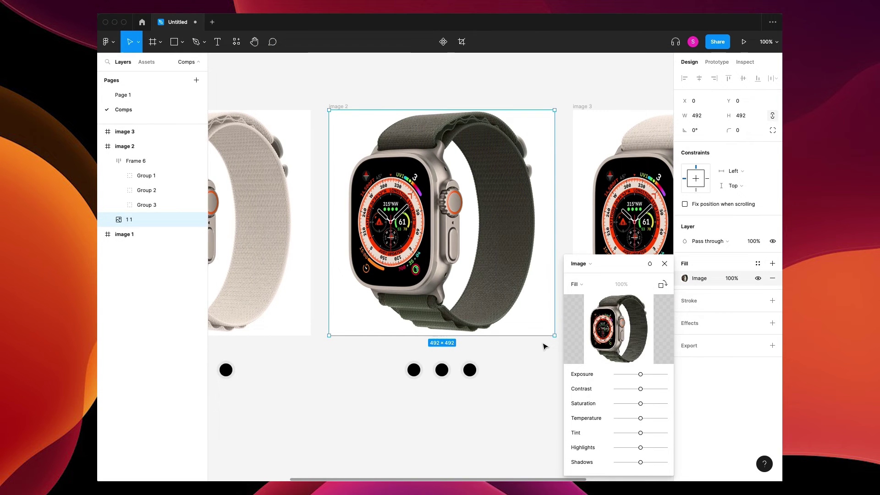
Step: Replace the watch picture in the image 3 frame with 3.jpeg from the Downloads folder
{"action": "scroll", "coordinate": [545, 346], "scroll_direction": "right", "scroll_amount": 5}
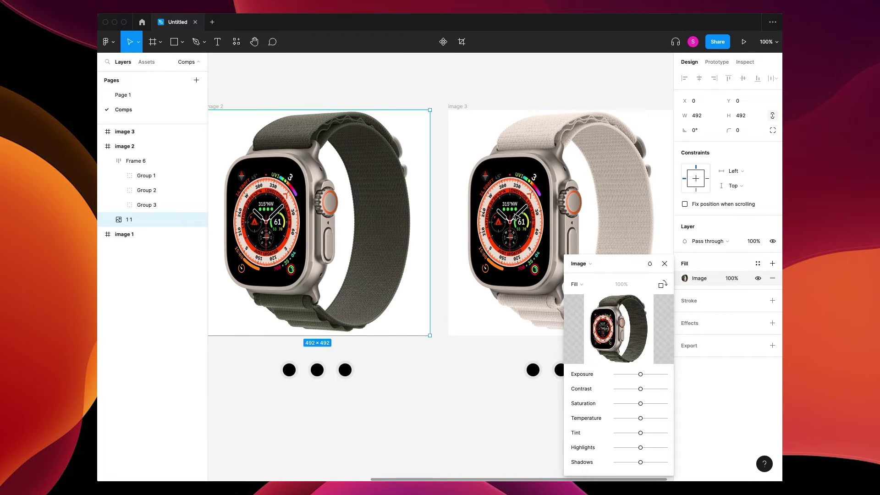
{"action": "left_click", "coordinate": [641, 260]}
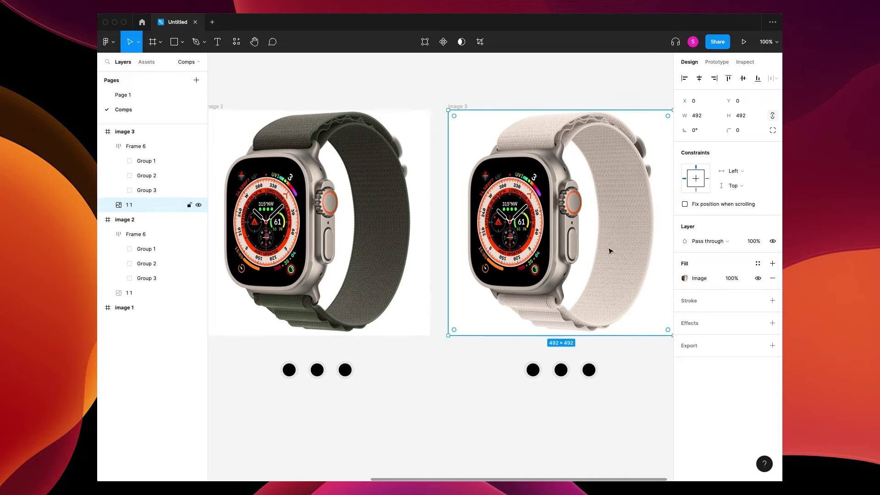
{"action": "left_click", "coordinate": [684, 278]}
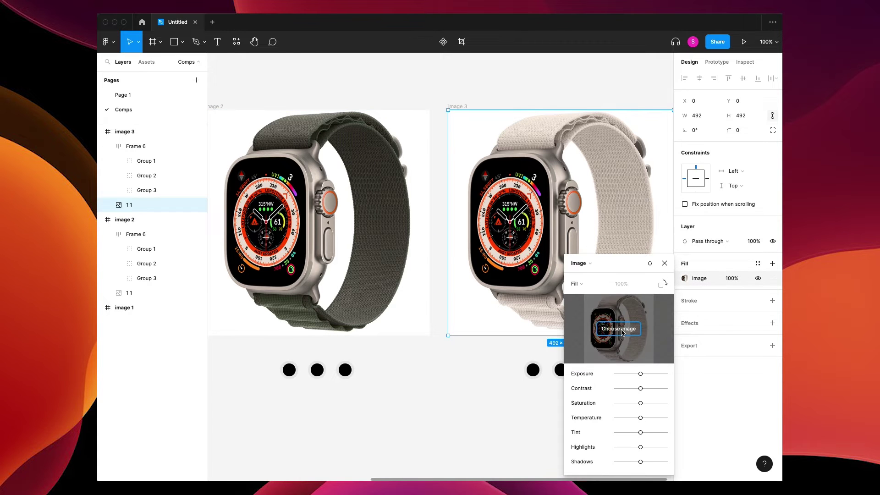
{"action": "left_click", "coordinate": [619, 329]}
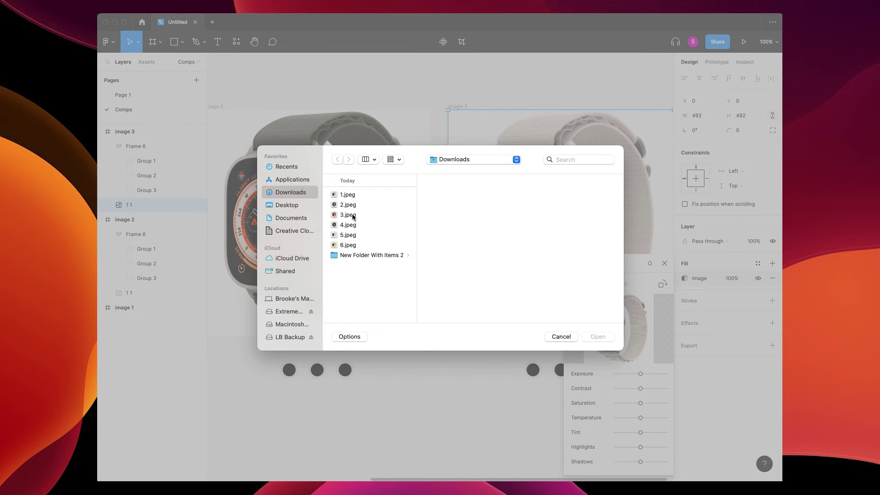
{"action": "left_click", "coordinate": [353, 217]}
{"action": "left_click", "coordinate": [593, 338]}
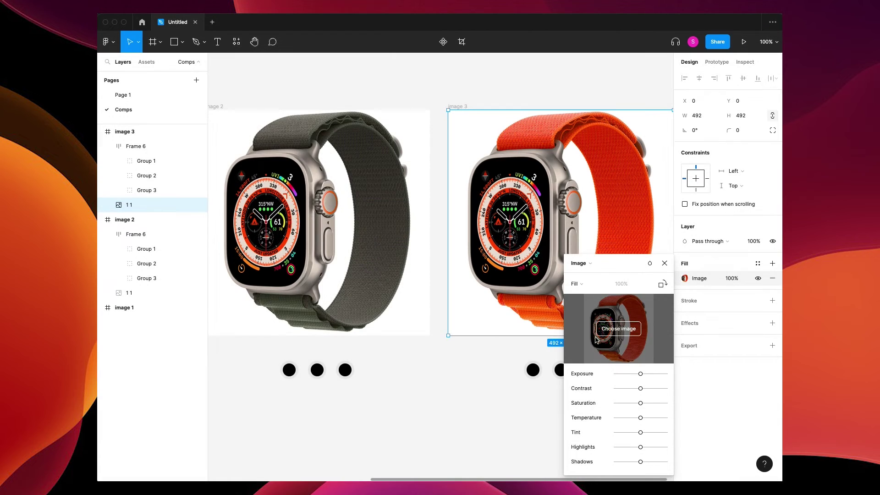
{"action": "left_click", "coordinate": [665, 263]}
{"action": "left_click", "coordinate": [569, 431]}
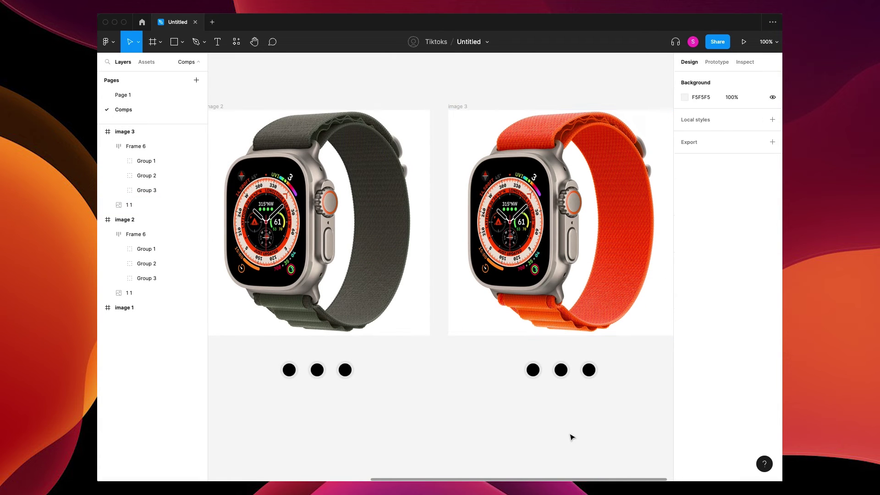
Step: Fill the first circle in image 1 with a colour sampled from the beige band, deepened to the tan D2B99D
{"action": "key", "text": "minus"}
{"action": "left_click_drag", "start_coordinate": [464, 405], "coordinate": [514, 406]}
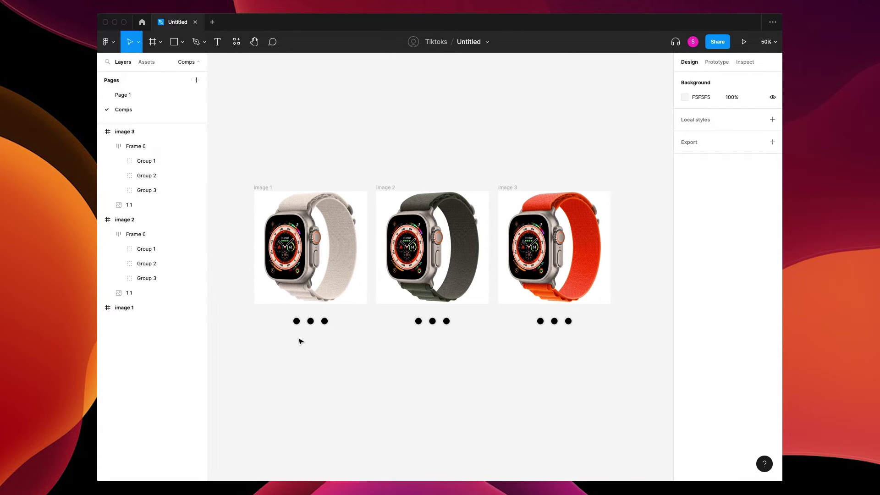
{"action": "key", "text": "shift+0"}
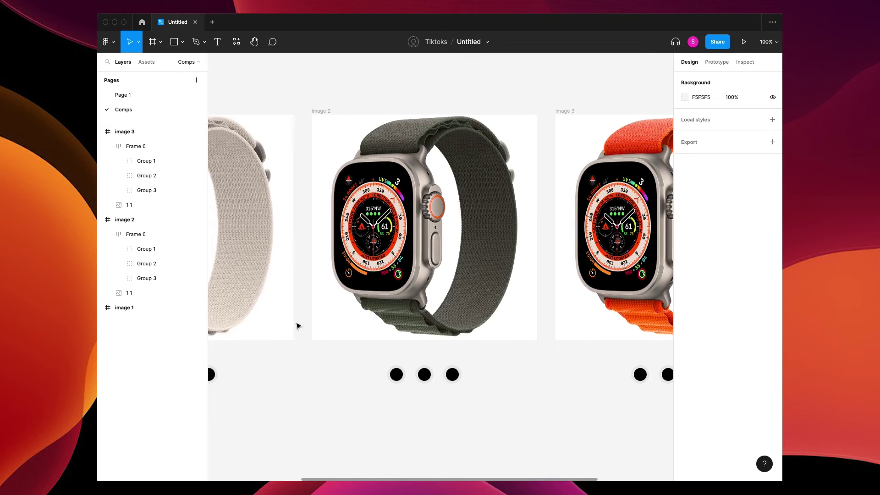
{"action": "scroll", "coordinate": [294, 348], "scroll_direction": "left", "scroll_amount": 5}
{"action": "left_click", "coordinate": [283, 372], "text": "super"}
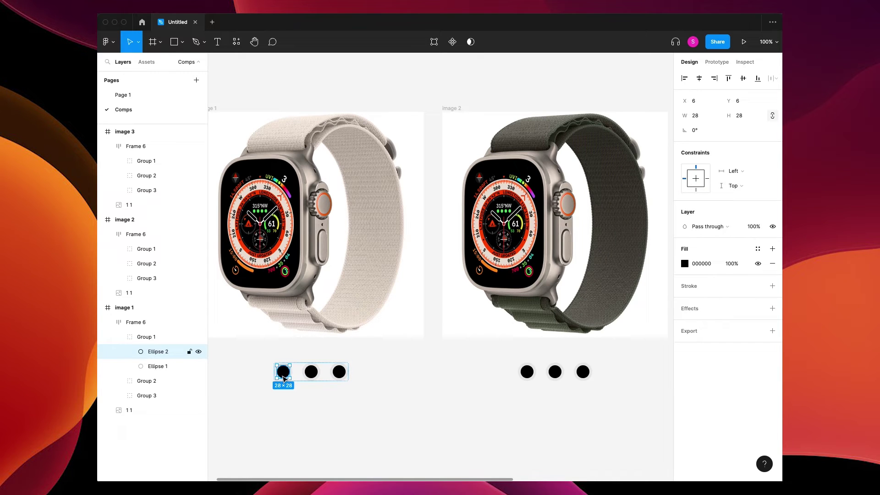
{"action": "key", "text": "i"}
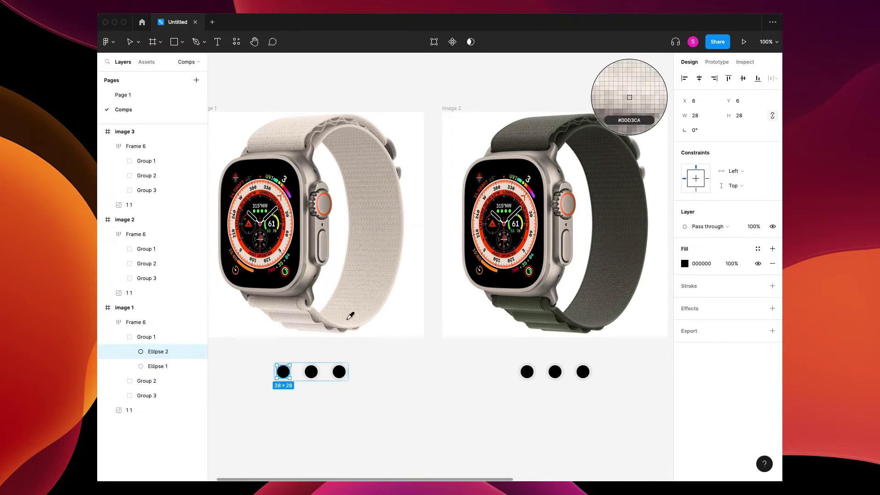
{"action": "left_click", "coordinate": [349, 312]}
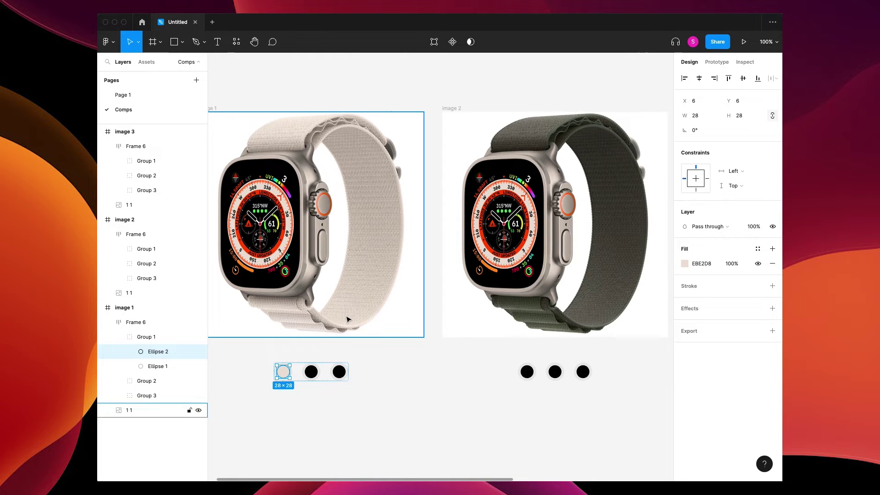
{"action": "left_click", "coordinate": [685, 264]}
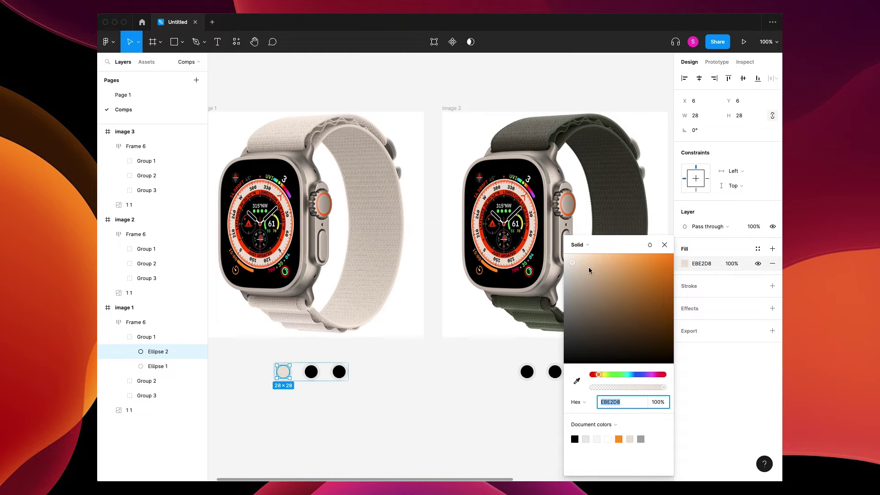
{"action": "left_click_drag", "start_coordinate": [575, 266], "coordinate": [592, 275]}
Step: Fill image 1's second circle with green 66695A and its third with orange F77F2F, sampling both colours from the matching watch bands
{"action": "left_click", "coordinate": [311, 372]}
{"action": "key", "text": "i"}
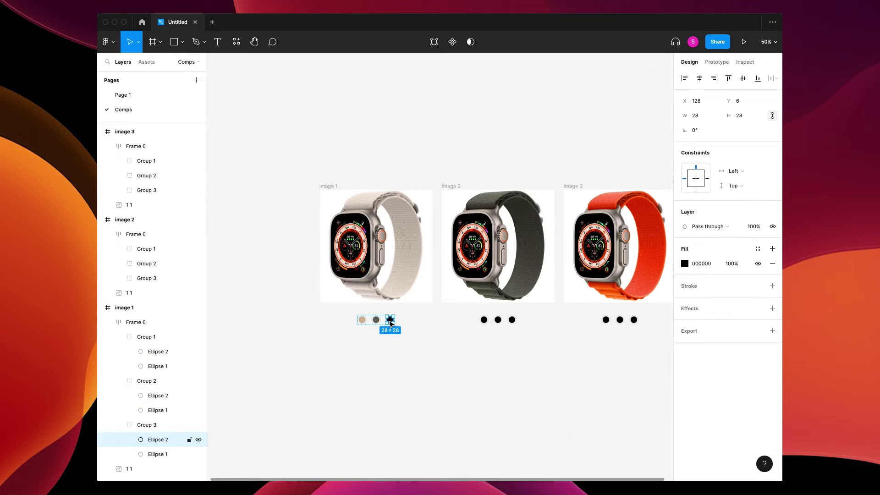
{"action": "key", "text": "i"}
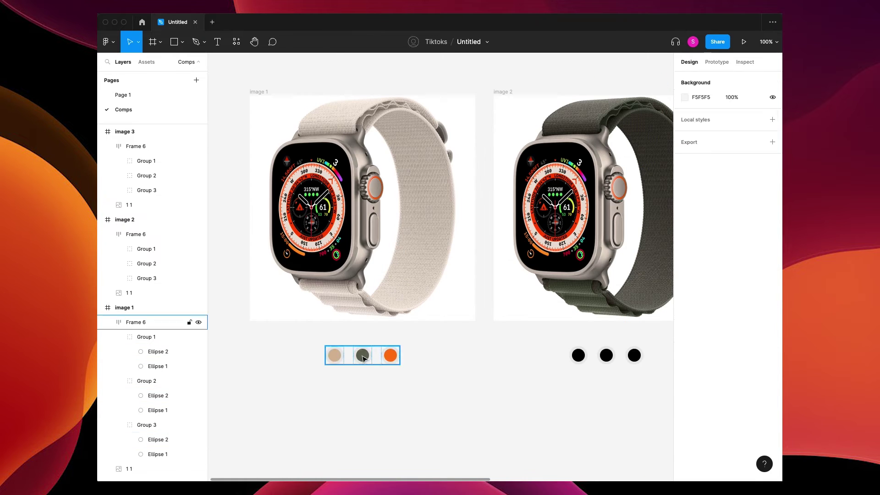
Step: Select image 1's three coloured circles and save their 66695A fill as a colour style named "green"
{"action": "left_click", "coordinate": [363, 357]}
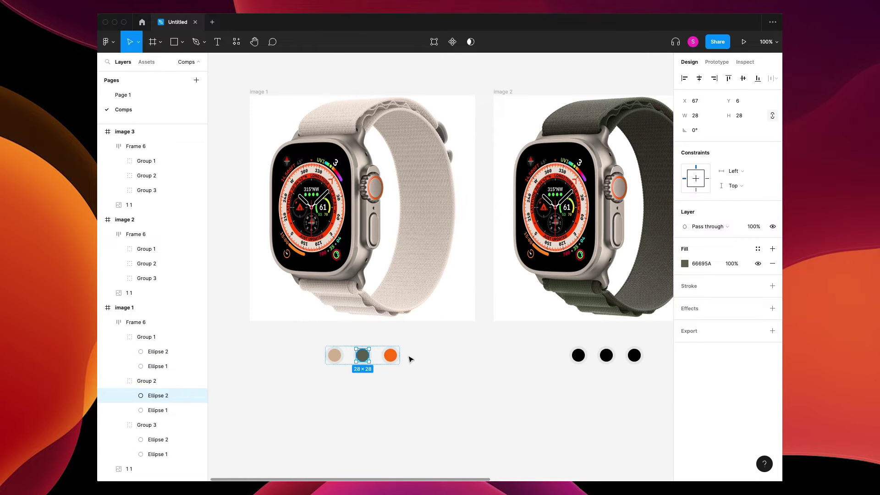
{"action": "left_click", "coordinate": [390, 356], "text": "shift"}
{"action": "left_click", "coordinate": [336, 359], "text": "shift"}
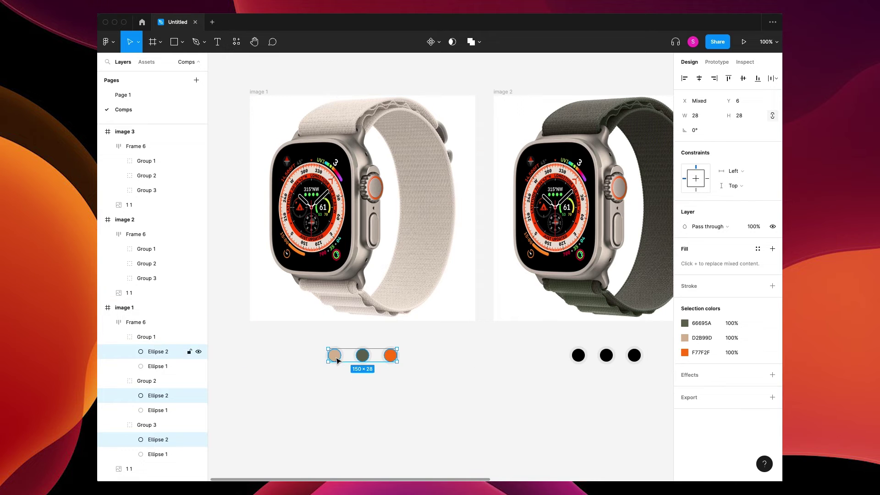
{"action": "left_click", "coordinate": [759, 323]}
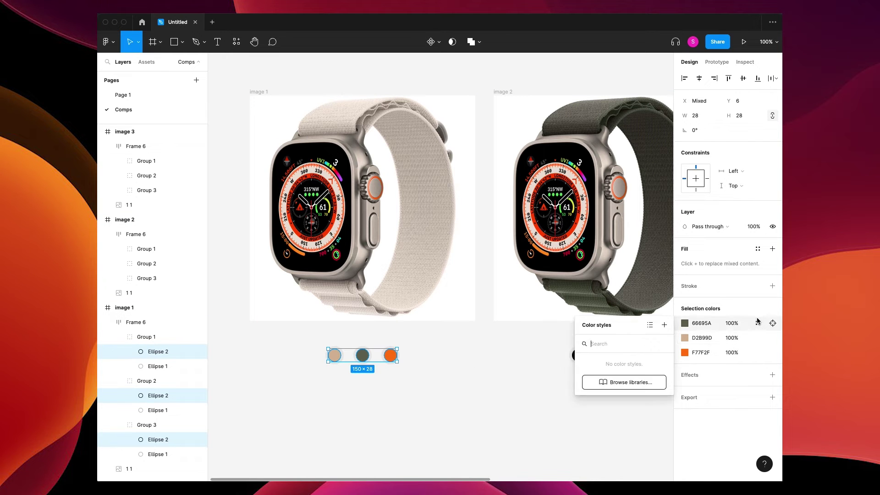
{"action": "left_click", "coordinate": [664, 326]}
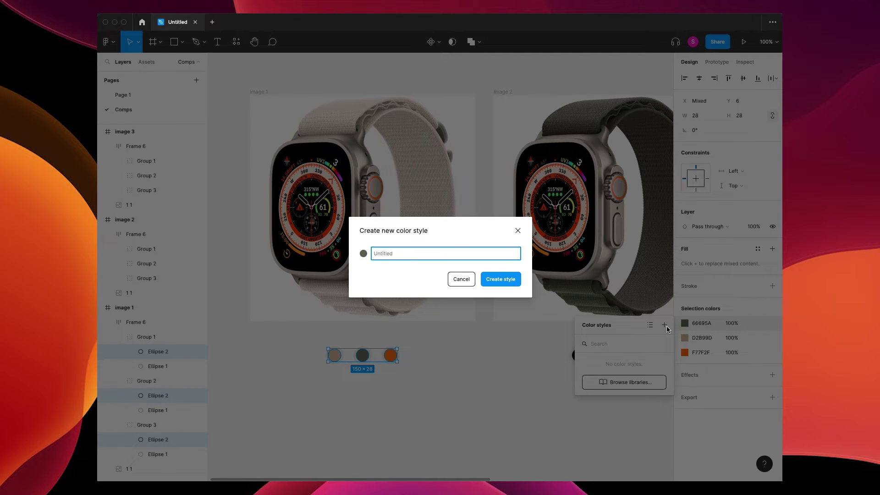
{"action": "key", "text": "Return"}
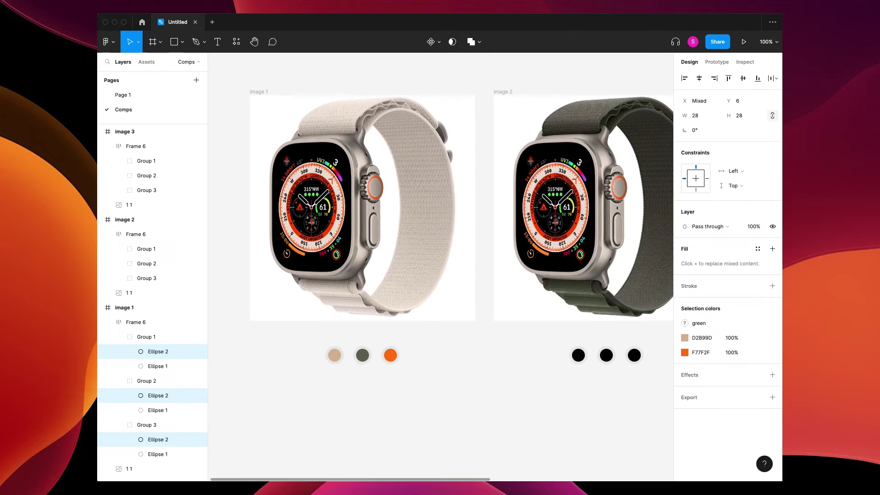
Step: Save the D2B99D fill of the selected circles as a colour style named "tan"
{"action": "left_click", "coordinate": [758, 339]}
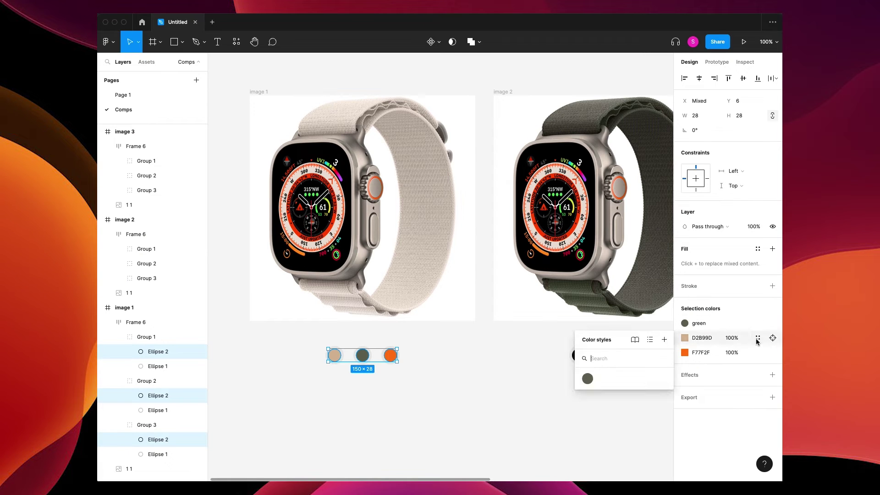
{"action": "type", "text": "tan"}
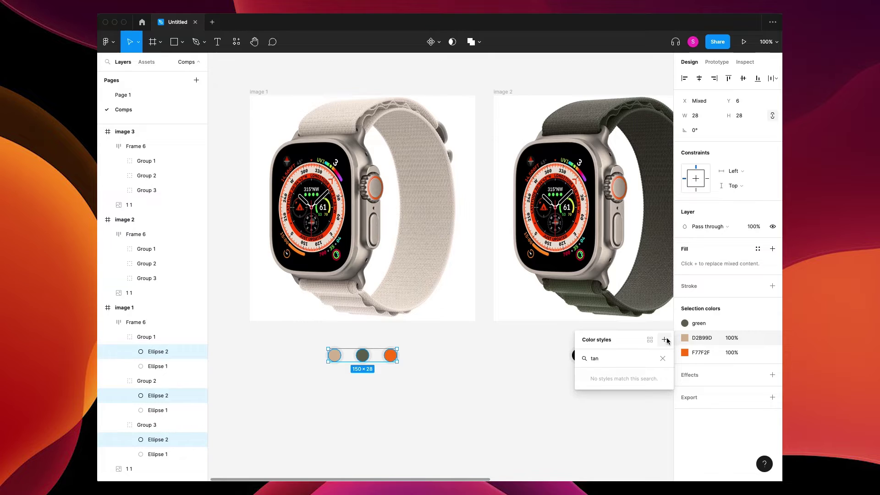
{"action": "left_click", "coordinate": [665, 339]}
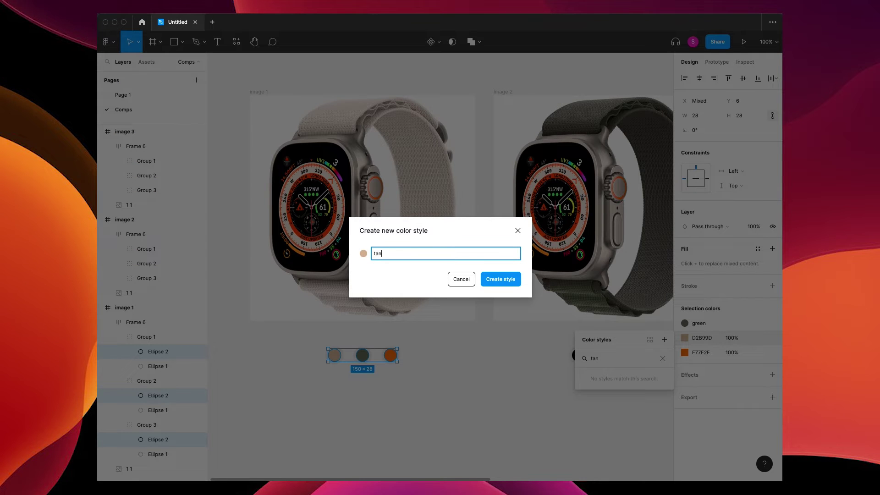
{"action": "left_click", "coordinate": [499, 279]}
Step: Save the F77F2F fill of the selected circles as a colour style named "orange"
{"action": "left_click", "coordinate": [758, 353]}
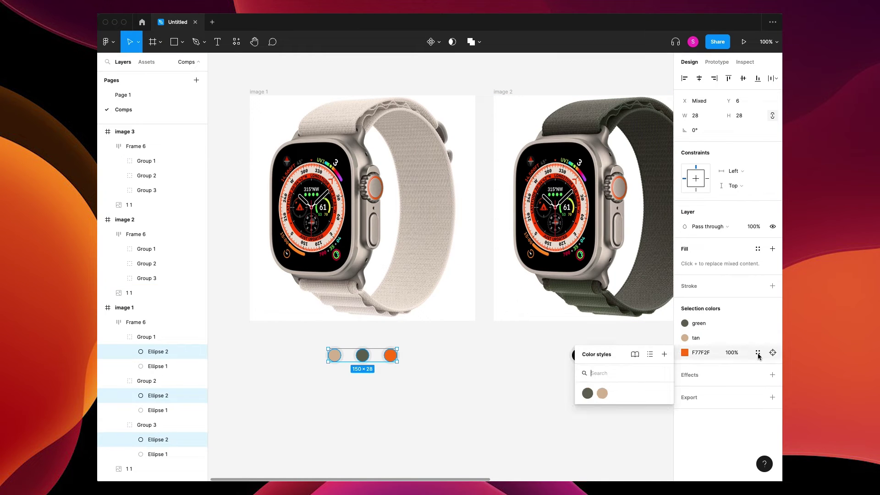
{"action": "left_click", "coordinate": [664, 354]}
{"action": "type", "text": "orang"}
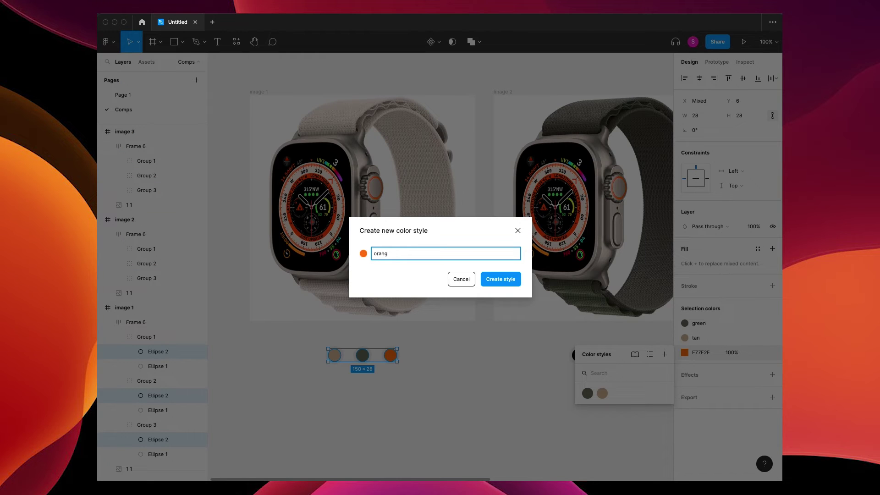
{"action": "type", "text": "e"}
{"action": "key", "text": "Return"}
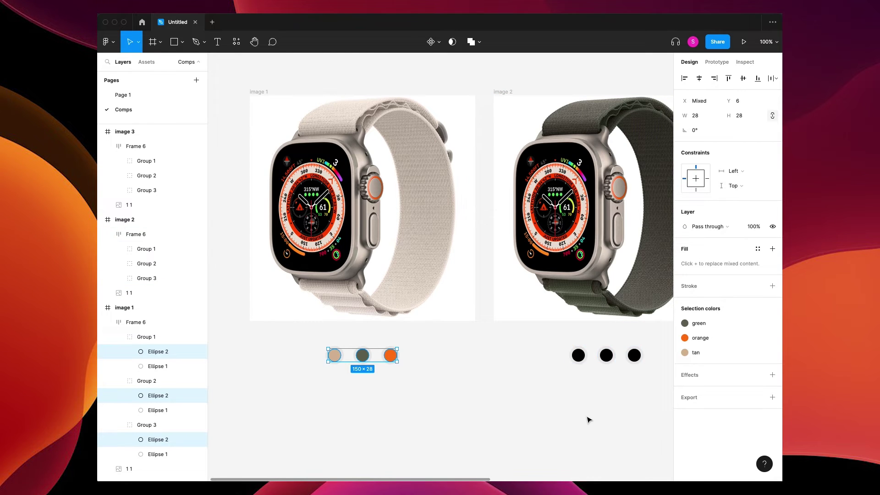
Step: Apply the tan, green and orange colour styles to image 2's first, second and third inner circles
{"action": "scroll", "coordinate": [455, 349], "scroll_direction": "right", "scroll_amount": 5}
{"action": "left_click", "coordinate": [442, 331]}
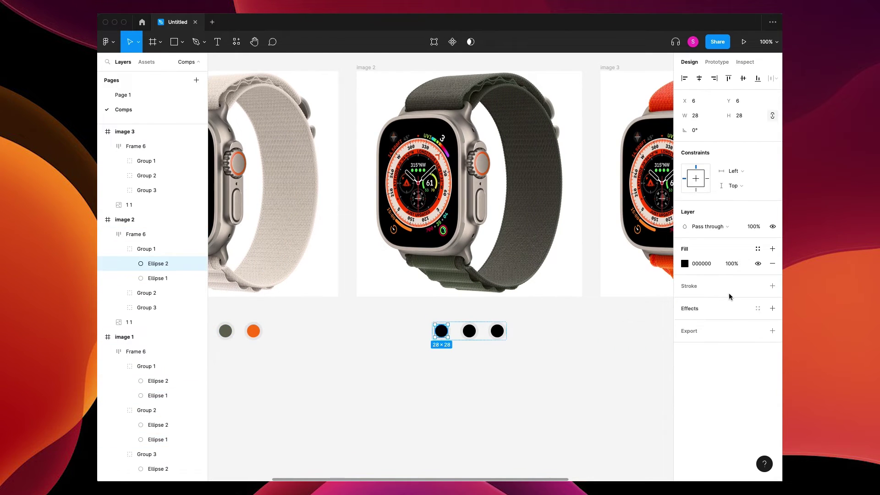
{"action": "left_click", "coordinate": [758, 249]}
{"action": "left_click", "coordinate": [710, 310]}
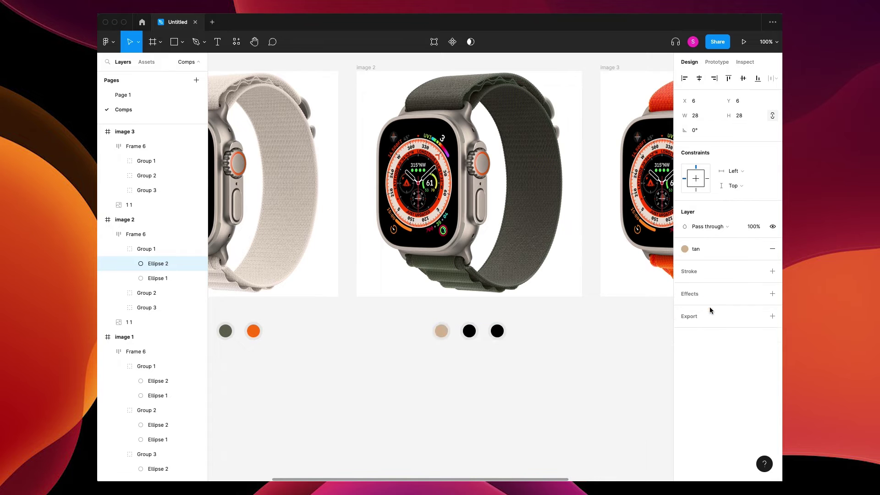
{"action": "key", "text": "Tab"}
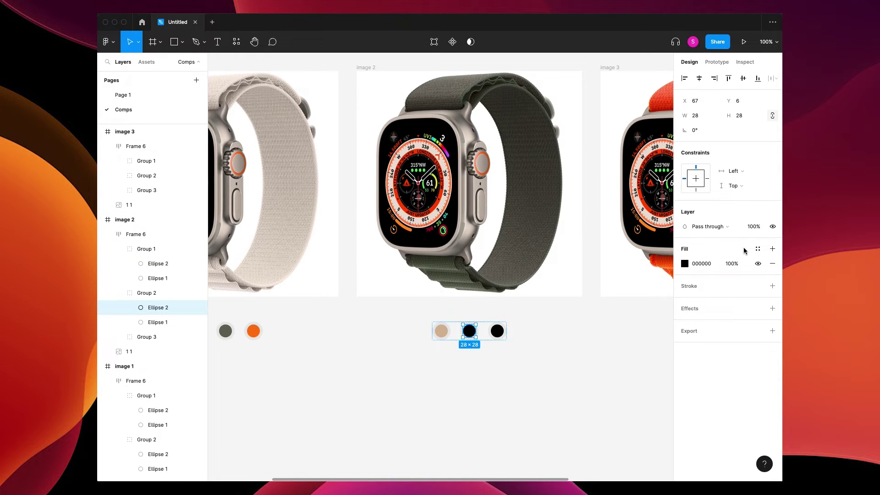
{"action": "left_click", "coordinate": [757, 249]}
{"action": "left_click", "coordinate": [693, 304]}
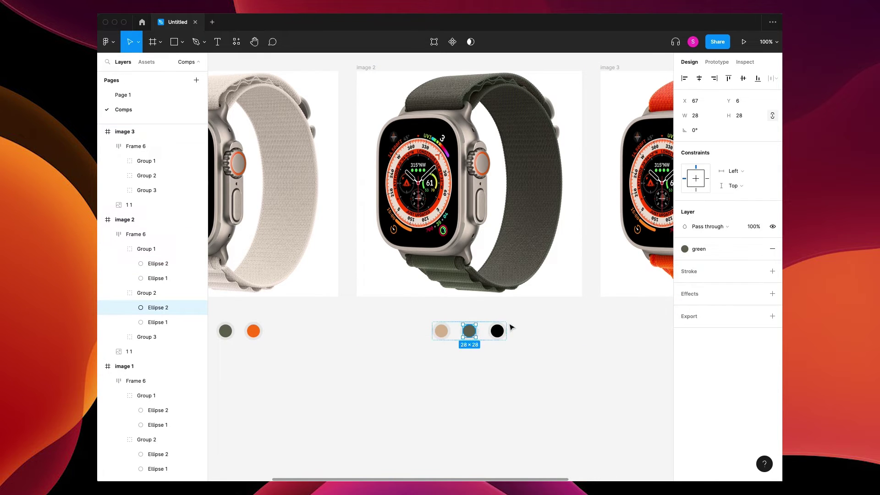
{"action": "key", "text": "Tab"}
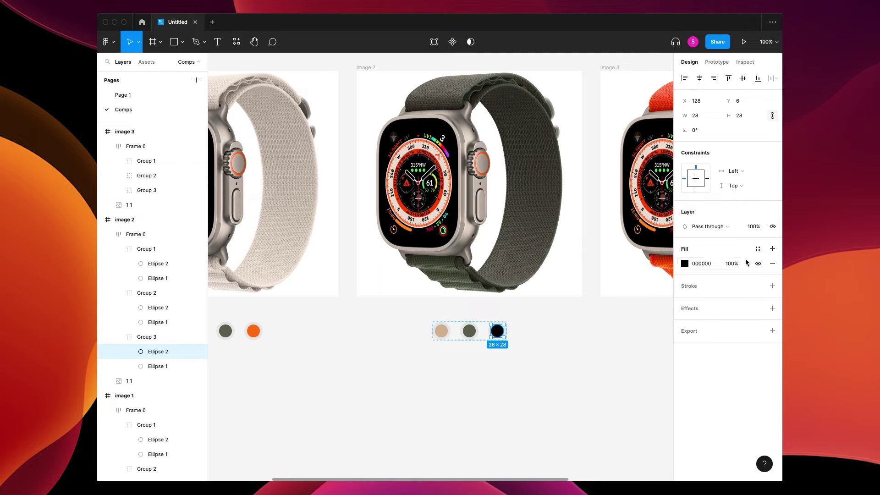
{"action": "left_click", "coordinate": [758, 249]}
{"action": "left_click", "coordinate": [723, 307]}
{"action": "left_click", "coordinate": [603, 360]}
Step: Apply the tan, green and orange colour styles to image 3's first, second and third inner circles
{"action": "scroll", "coordinate": [477, 374], "scroll_direction": "right", "scroll_amount": 4}
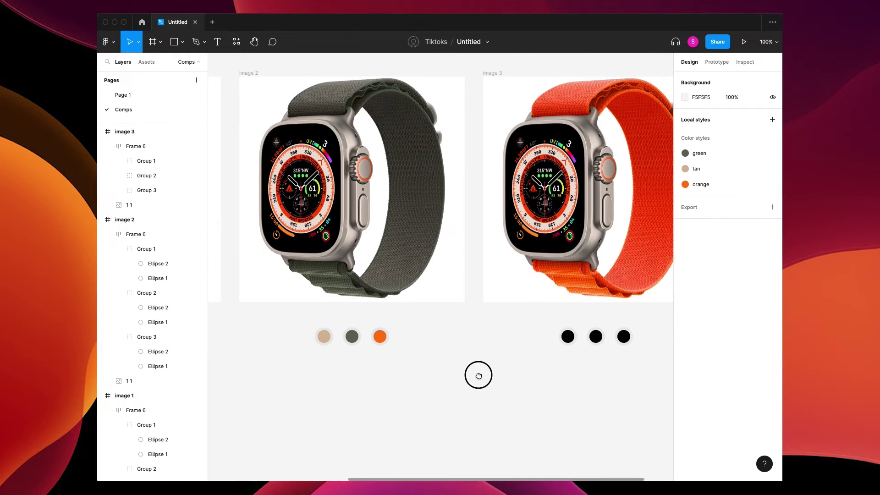
{"action": "left_click", "coordinate": [509, 340], "text": "super"}
{"action": "left_click", "coordinate": [685, 264]}
{"action": "left_click", "coordinate": [758, 249]}
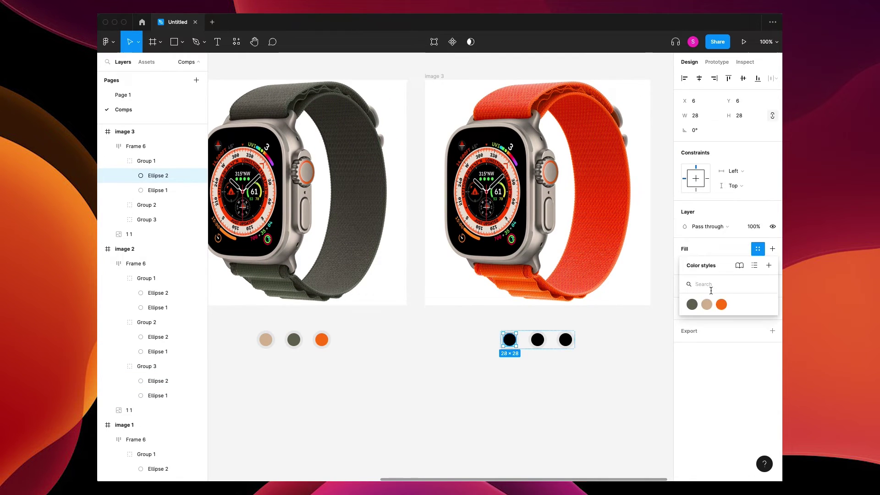
{"action": "left_click", "coordinate": [707, 304]}
{"action": "key", "text": "Tab"}
{"action": "left_click", "coordinate": [758, 249]}
{"action": "left_click", "coordinate": [692, 304]}
{"action": "key", "text": "Tab"}
{"action": "left_click", "coordinate": [758, 249]}
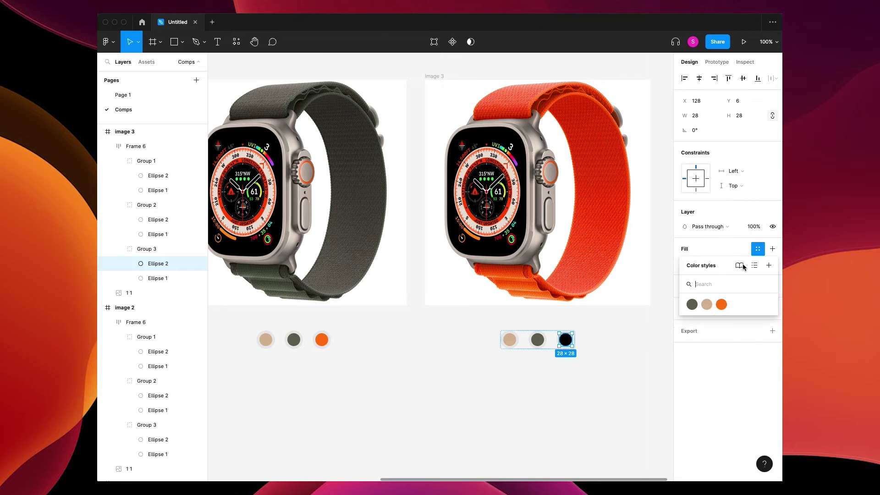
{"action": "left_click", "coordinate": [721, 305]}
Step: Select the image 1, image 2 and image 3 frames and turn them into a component set with three variants
{"action": "left_click", "coordinate": [587, 428]}
{"action": "key", "text": "super+minus"}
{"action": "scroll", "coordinate": [587, 429], "scroll_direction": "left", "scroll_amount": 2}
{"action": "left_click_drag", "start_coordinate": [223, 147], "coordinate": [611, 358]}
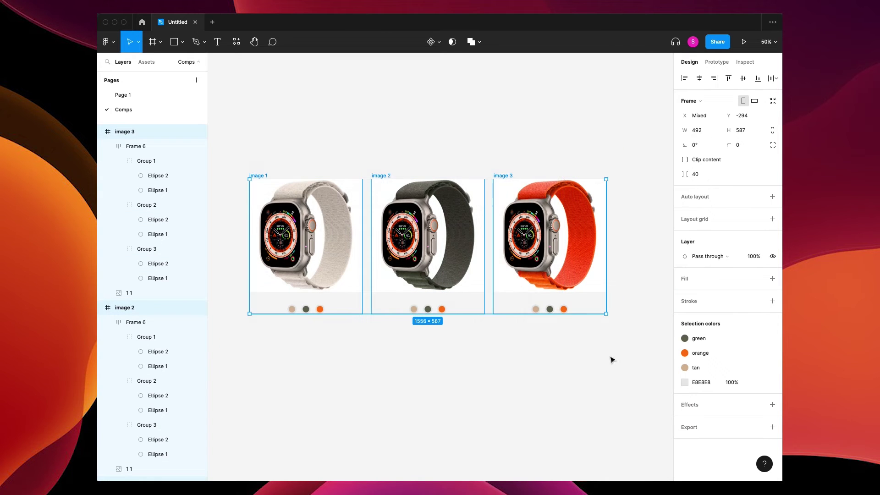
{"action": "left_click", "coordinate": [437, 42]}
{"action": "left_click", "coordinate": [430, 87]}
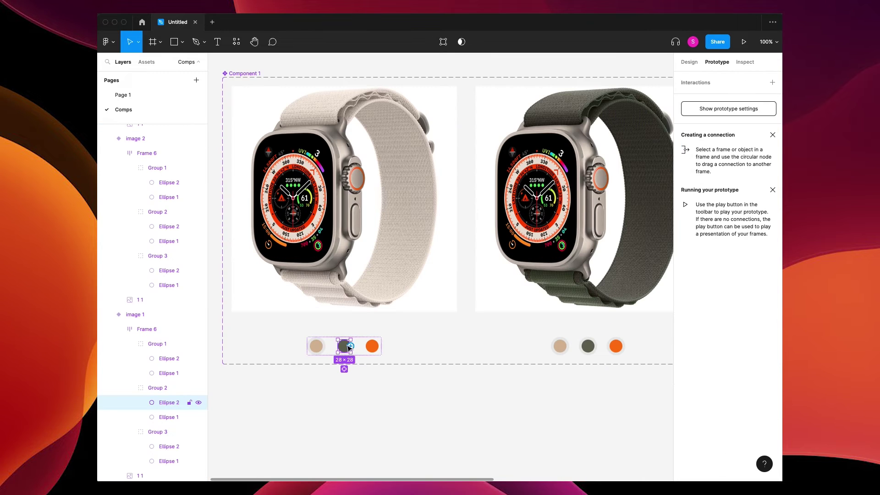
Step: Link image 1's green circle to image 2 and its orange circle to image 3 on click, using Gentle Smart animate over 800ms
{"action": "left_click_drag", "start_coordinate": [351, 346], "coordinate": [495, 277]}
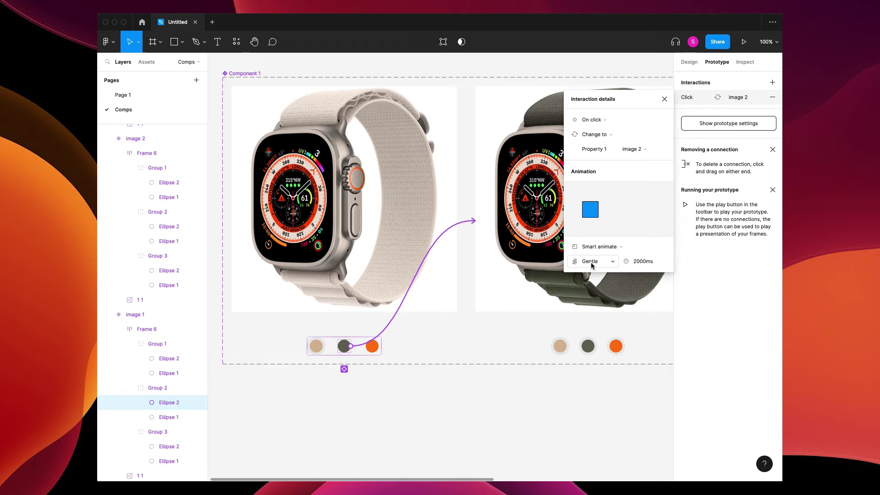
{"action": "left_click", "coordinate": [661, 265]}
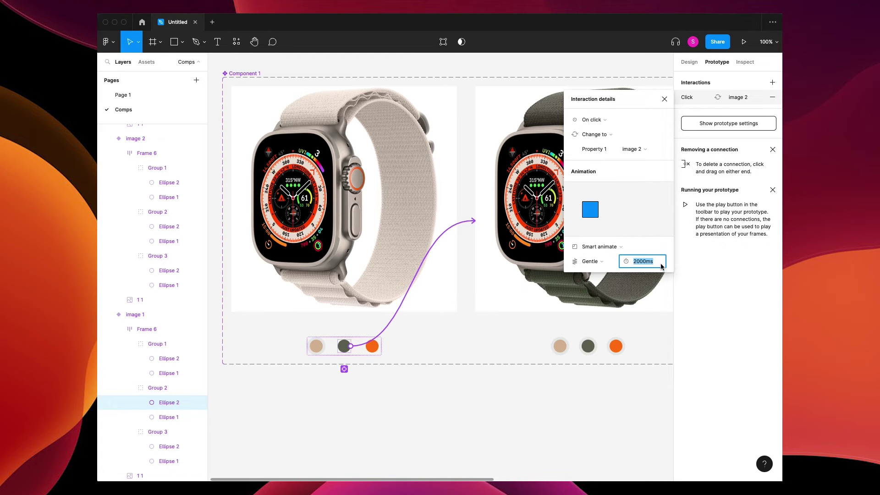
{"action": "type", "text": "800"}
{"action": "key", "text": "Return"}
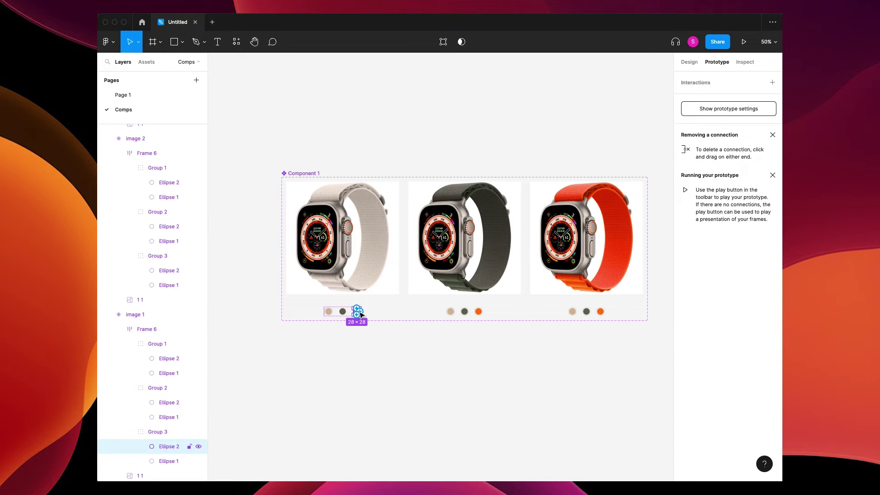
{"action": "left_click_drag", "start_coordinate": [363, 313], "coordinate": [545, 257]}
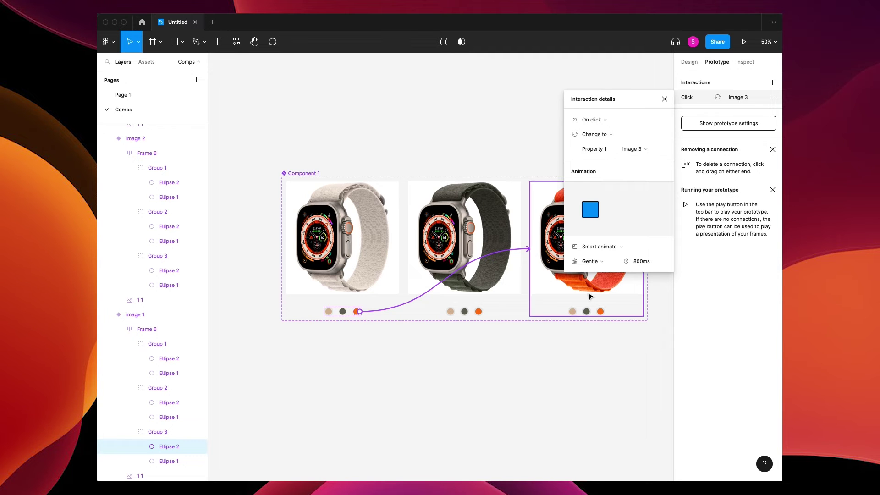
{"action": "left_click", "coordinate": [491, 349]}
Step: Set the fill opacity of the outer rings around image 2's tan and orange circles to 0%
{"action": "key", "text": "shift+0"}
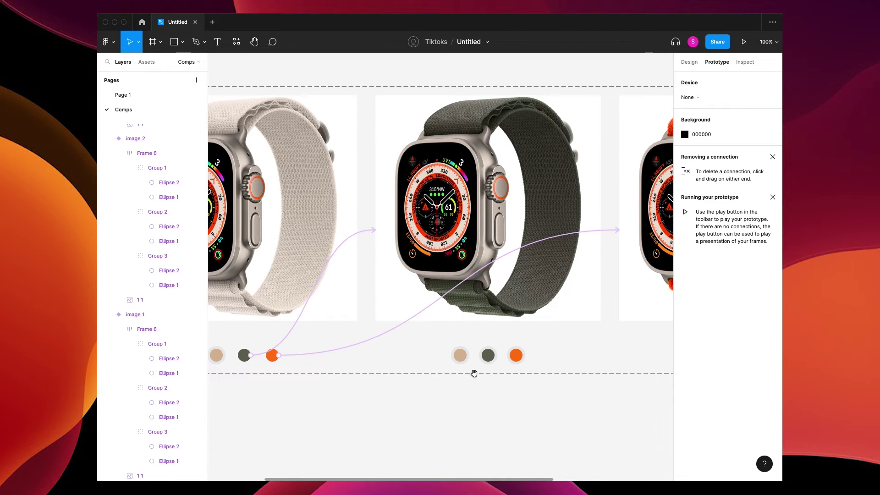
{"action": "left_click_drag", "start_coordinate": [474, 374], "coordinate": [497, 370]}
{"action": "left_click", "coordinate": [490, 350]}
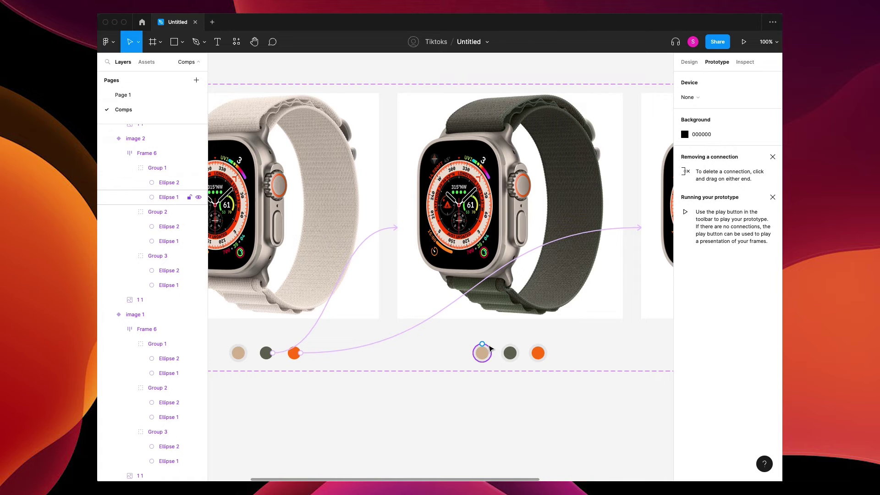
{"action": "left_click", "coordinate": [484, 351]}
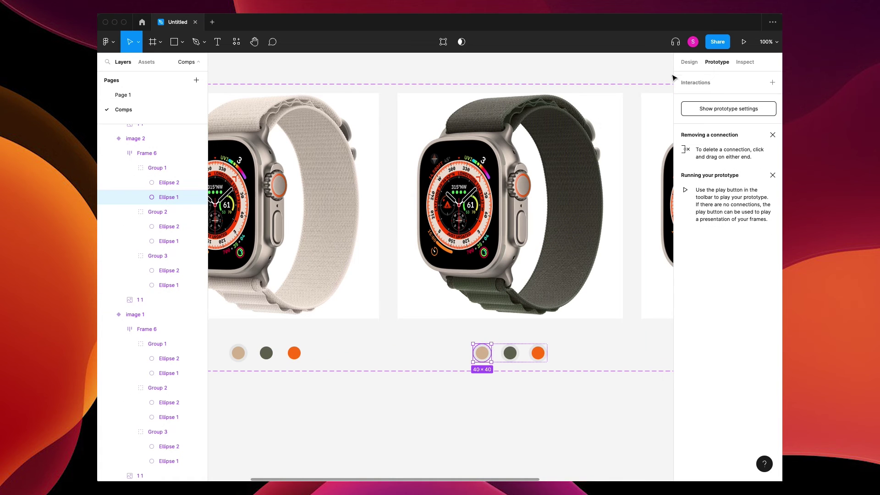
{"action": "left_click", "coordinate": [686, 62]}
{"action": "left_click", "coordinate": [731, 301]}
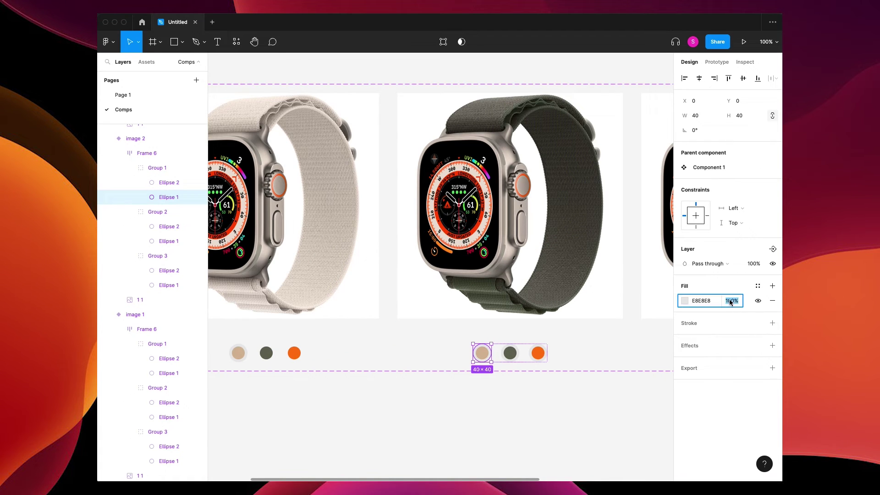
{"action": "left_click", "coordinate": [547, 349]}
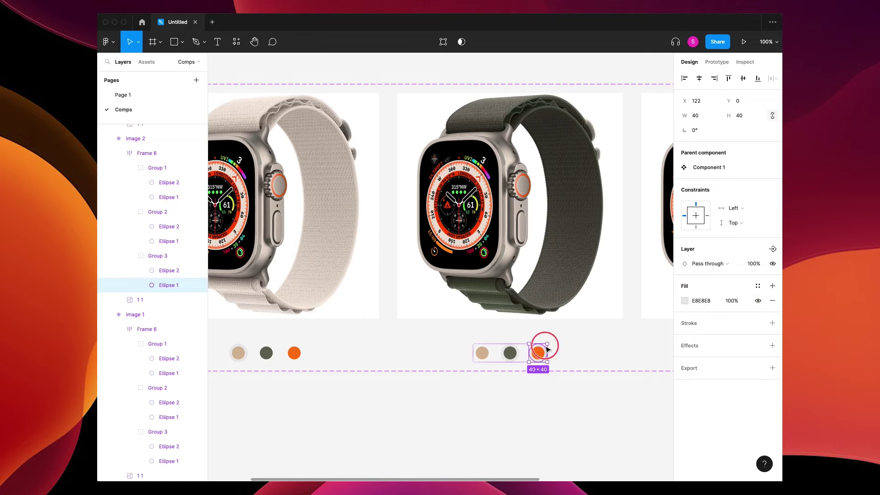
{"action": "left_click", "coordinate": [729, 301]}
{"action": "type", "text": "0"}
{"action": "key", "text": "Tab"}
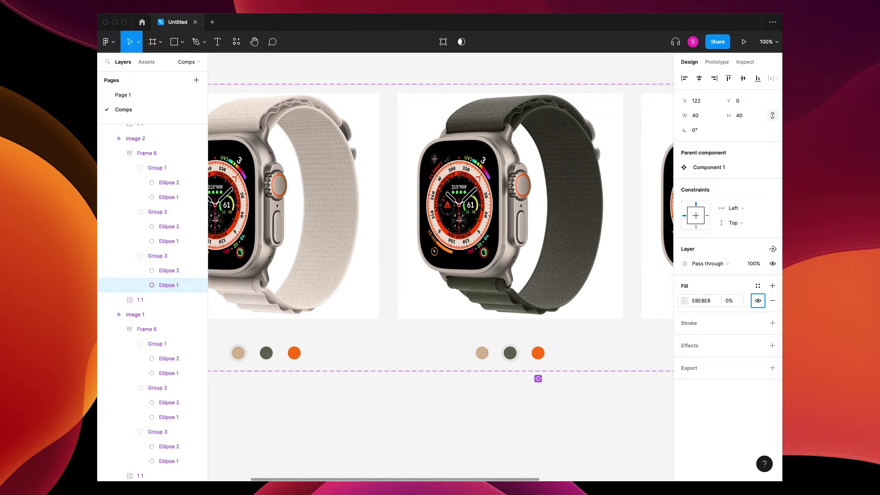
Step: Link image 2's tan circle to image 1 on click, and connect the remaining circles in images 2 and 3 to their matching variants
{"action": "left_click", "coordinate": [482, 353]}
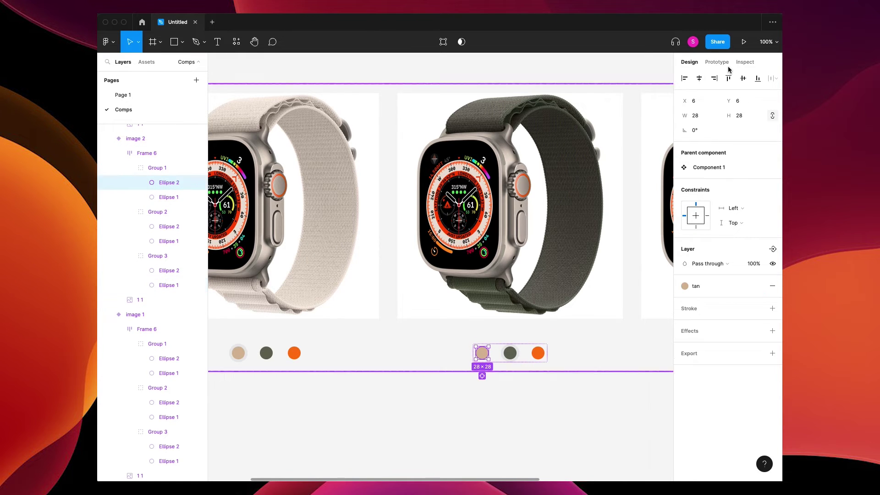
{"action": "left_click", "coordinate": [716, 63]}
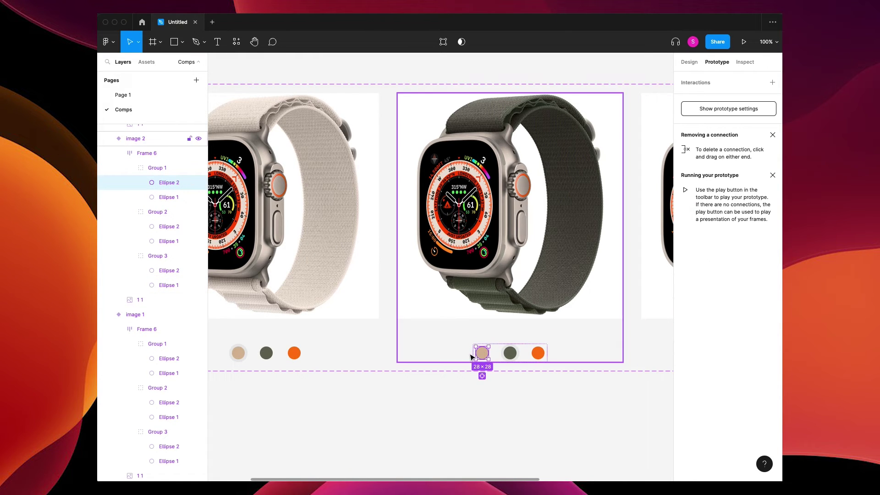
{"action": "left_click_drag", "start_coordinate": [476, 353], "coordinate": [372, 270]}
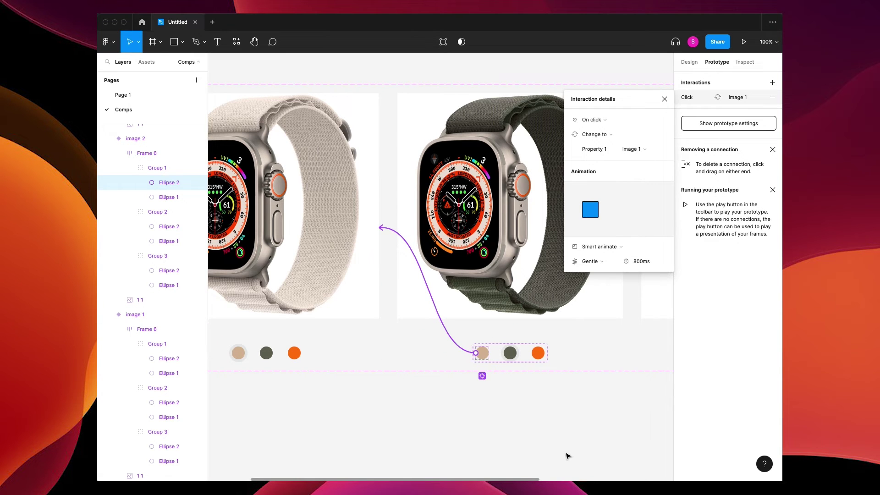
{"action": "scroll", "coordinate": [521, 399], "scroll_direction": "down", "scroll_amount": 3}
{"action": "scroll", "coordinate": [518, 349], "scroll_direction": "up", "scroll_amount": 3}
{"action": "left_click", "coordinate": [494, 327]}
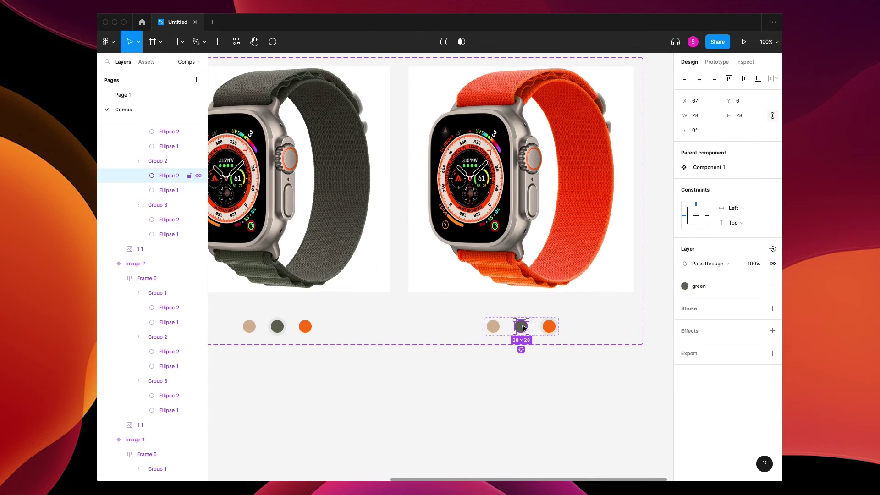
{"action": "key", "text": "shift+1"}
{"action": "left_click", "coordinate": [137, 132]}
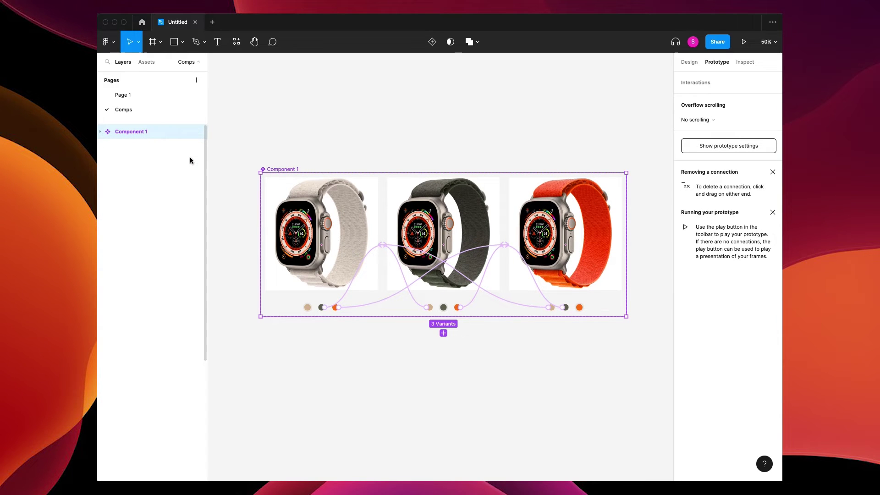
Step: Delete the watch frame with the black circles, Frame 7, from the Desktop - 1 frame on Page 1
{"action": "left_click", "coordinate": [123, 96]}
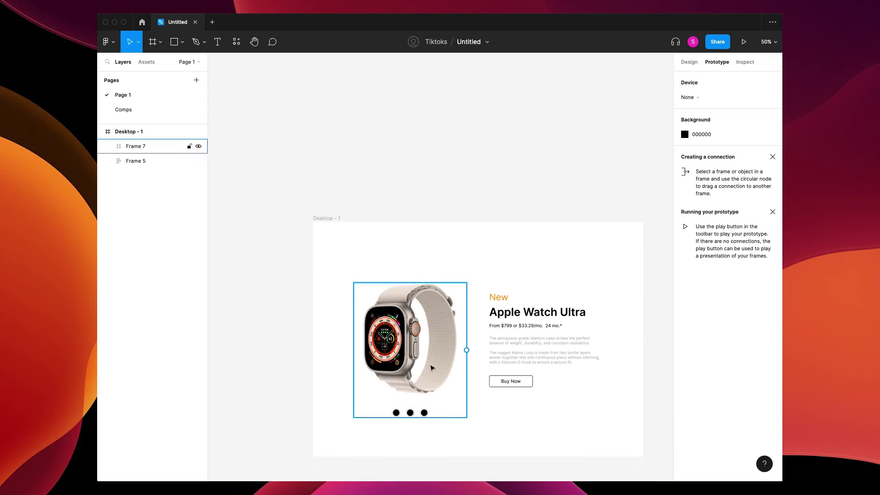
{"action": "left_click", "coordinate": [440, 363]}
{"action": "left_click", "coordinate": [690, 63]}
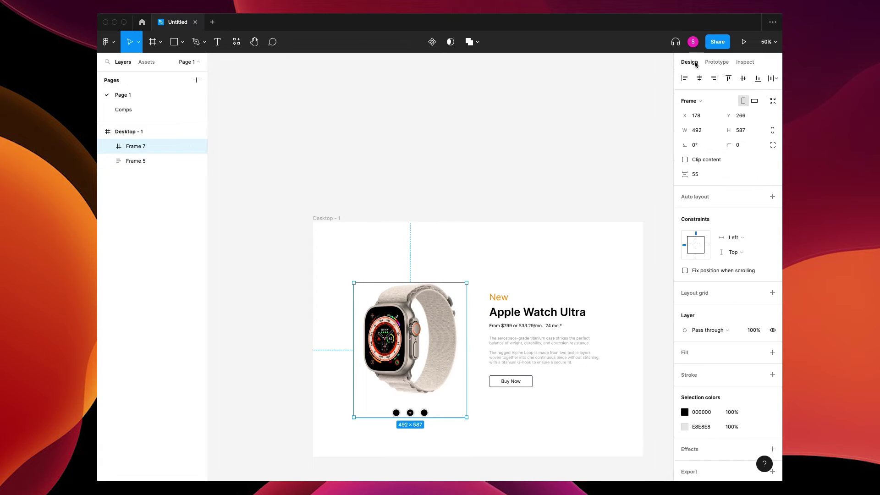
{"action": "key", "text": "Delete"}
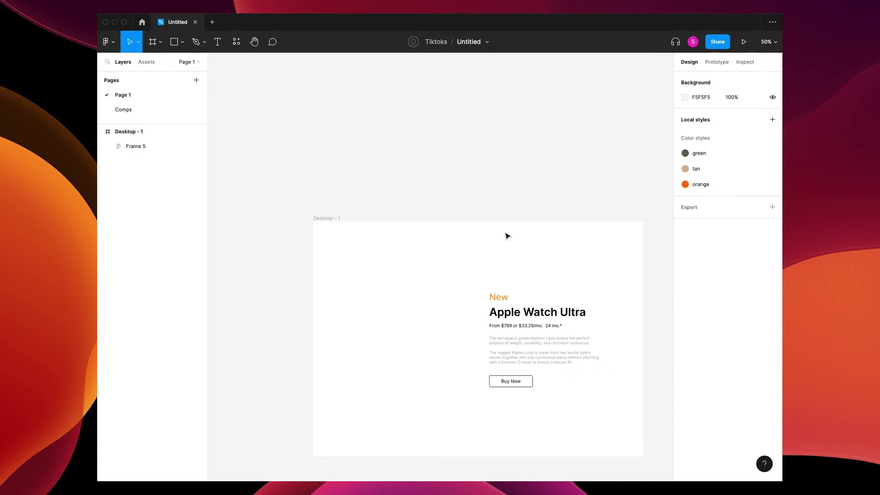
Step: Go to the main watch component on the Comps page and rename the component set "Color Pick 1"
{"action": "left_click", "coordinate": [147, 62]}
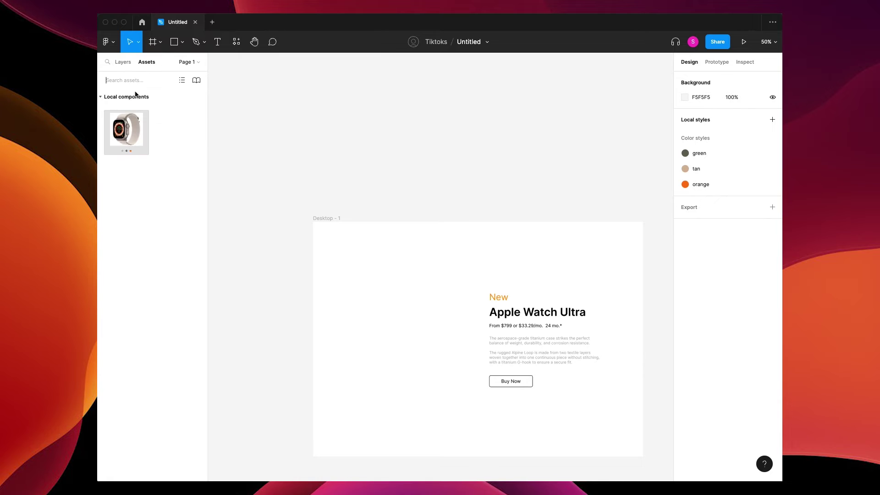
{"action": "double_click", "coordinate": [123, 127]}
{"action": "double_click", "coordinate": [275, 169]}
{"action": "type", "text": "Color Pick"}
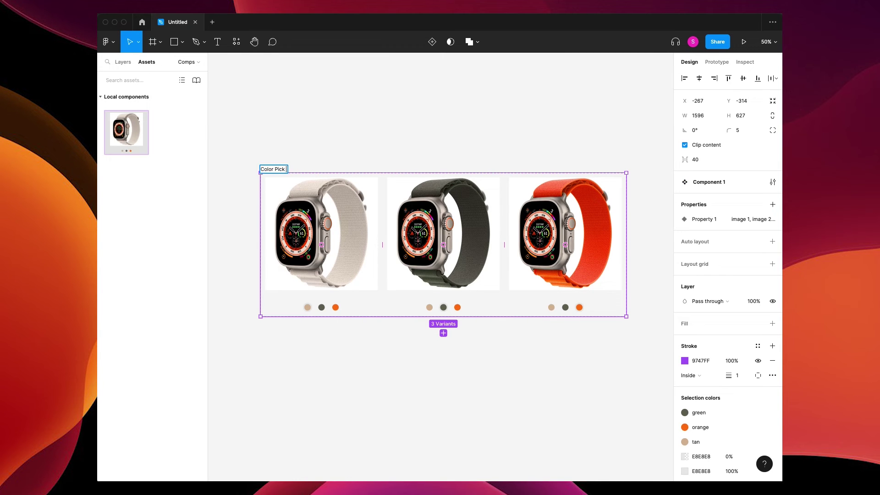
{"action": "key", "text": "Return"}
{"action": "left_click", "coordinate": [293, 137]}
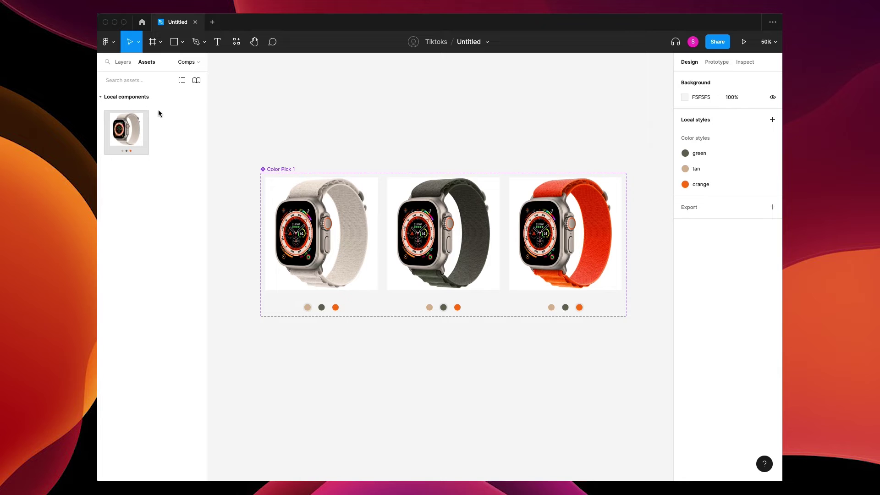
{"action": "left_click", "coordinate": [127, 65]}
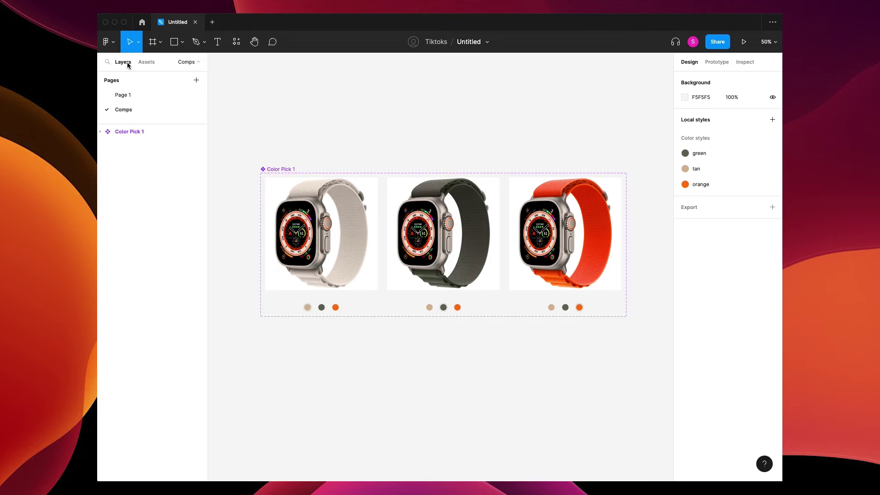
Step: Place an instance of the Color Pick 1 component beside the product text on the Desktop - 1 frame of Page 1
{"action": "left_click", "coordinate": [130, 95]}
{"action": "left_click", "coordinate": [148, 63]}
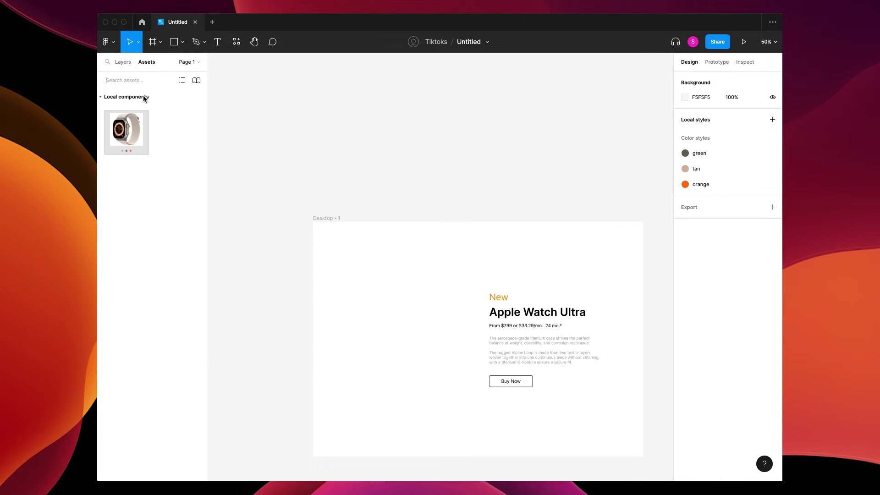
{"action": "left_click_drag", "start_coordinate": [119, 131], "coordinate": [397, 334]}
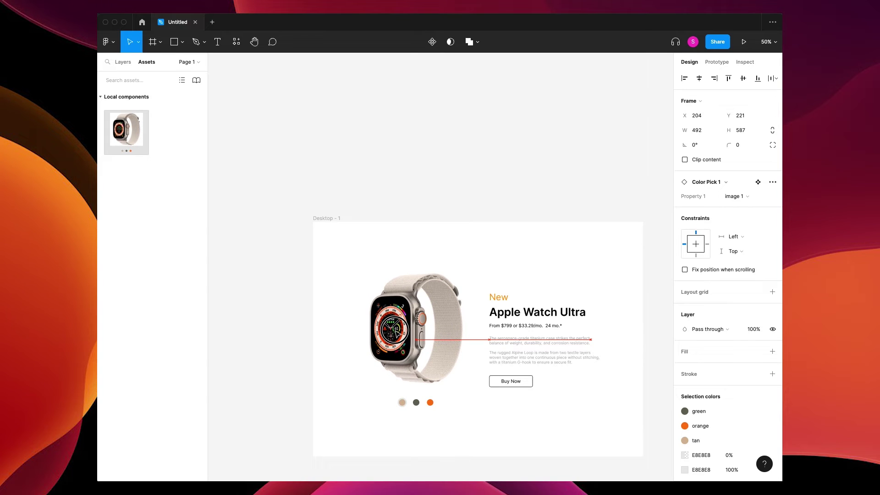
{"action": "left_click", "coordinate": [535, 255]}
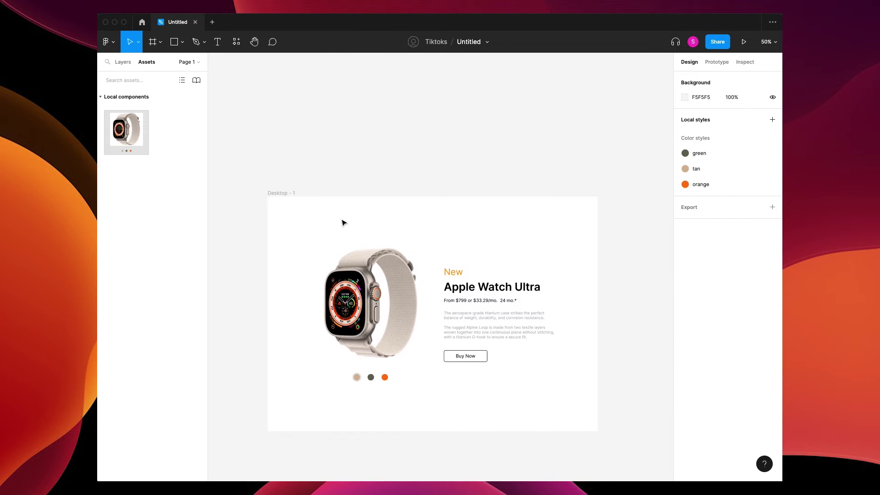
Step: Search the Iconduck plugin for "apple" and add the solid Apple logo near the upper edge of the page design
{"action": "key", "text": "shift+0"}
{"action": "left_click", "coordinate": [328, 7]}
{"action": "mouse_move", "coordinate": [334, 43]}
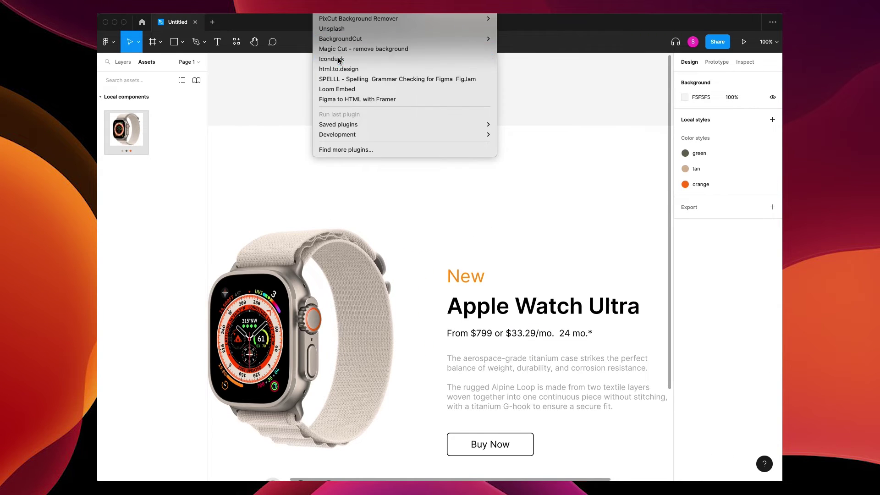
{"action": "key", "text": "Escape"}
{"action": "key", "text": "super+alt+p"}
{"action": "type", "text": "apple"}
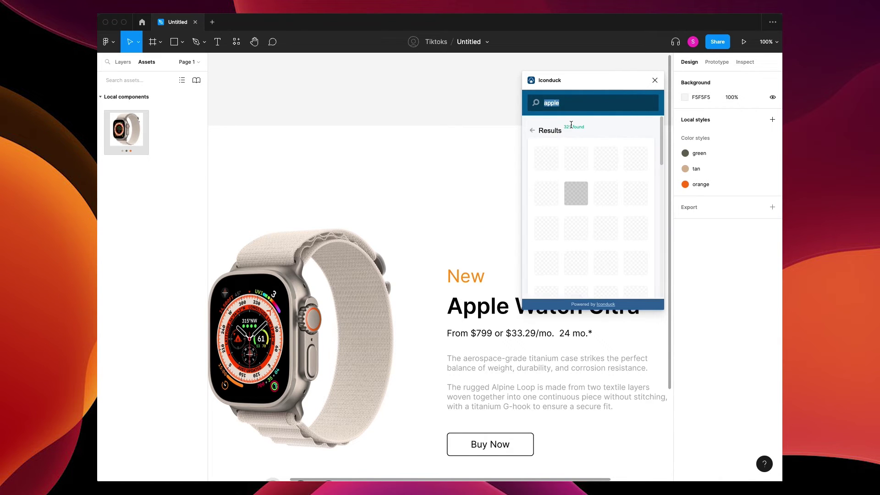
{"action": "left_click_drag", "start_coordinate": [546, 160], "coordinate": [419, 163]}
Step: Nest the Apple logo's Vector layer inside the Desktop - 1 frame and scale the logo down to about 34 px high
{"action": "left_click", "coordinate": [129, 66]}
{"action": "left_click_drag", "start_coordinate": [138, 160], "coordinate": [137, 140]}
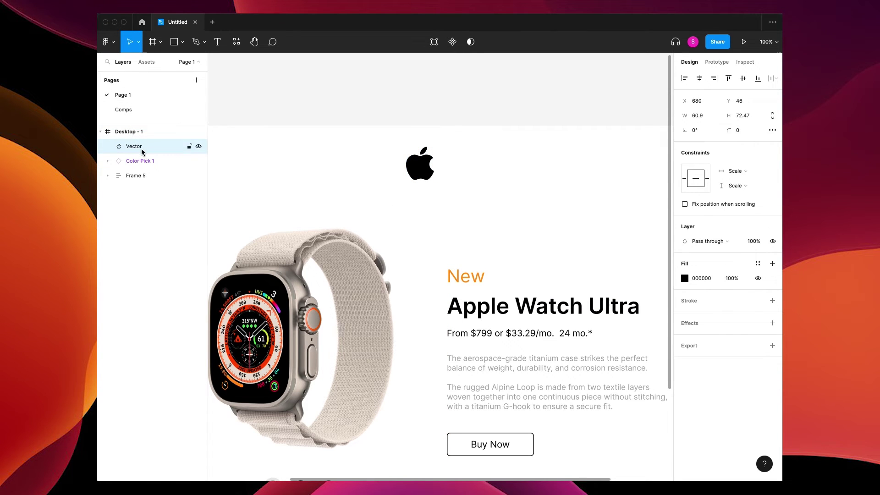
{"action": "left_click", "coordinate": [416, 166]}
{"action": "left_click_drag", "start_coordinate": [434, 145], "coordinate": [423, 159]}
{"action": "left_click", "coordinate": [453, 184]}
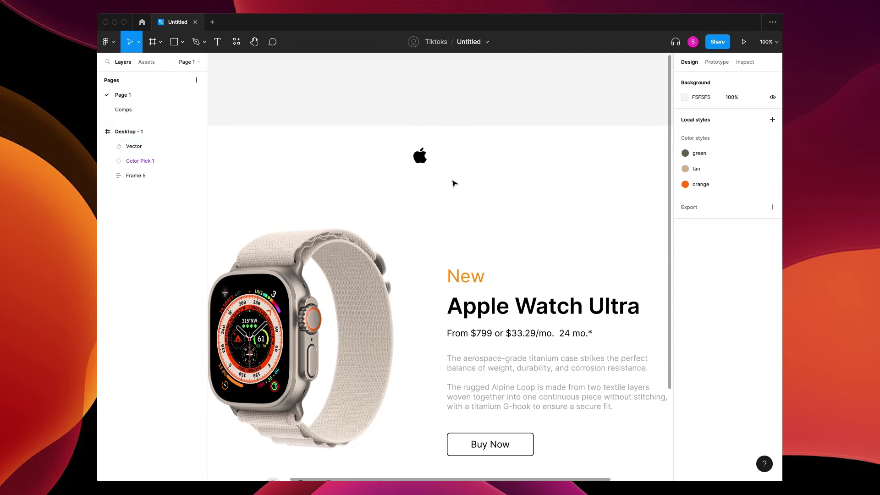
Step: Draw a horizontal line about 31 px long to the right of the Apple logo
{"action": "scroll", "coordinate": [452, 181], "scroll_direction": "up", "scroll_amount": 5}
{"action": "scroll", "coordinate": [444, 257], "scroll_direction": "up", "scroll_amount": 3}
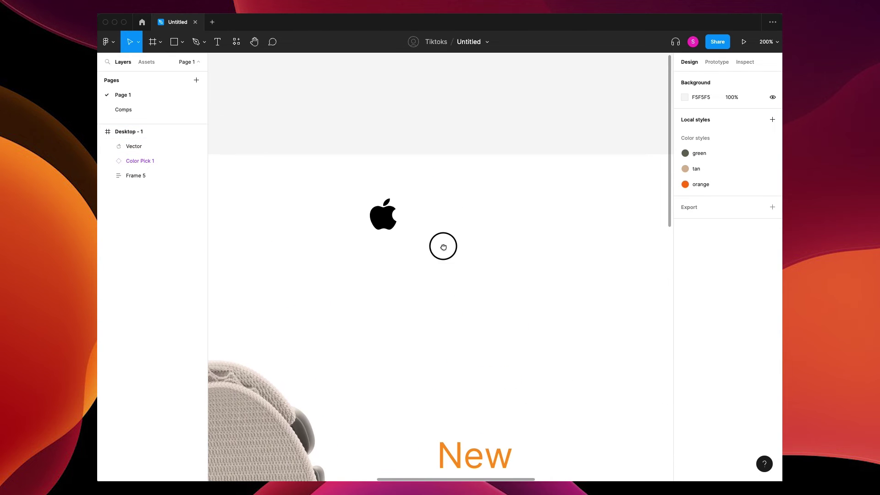
{"action": "scroll", "coordinate": [445, 247], "scroll_direction": "up", "scroll_amount": 5}
{"action": "scroll", "coordinate": [426, 238], "scroll_direction": "up", "scroll_amount": 3}
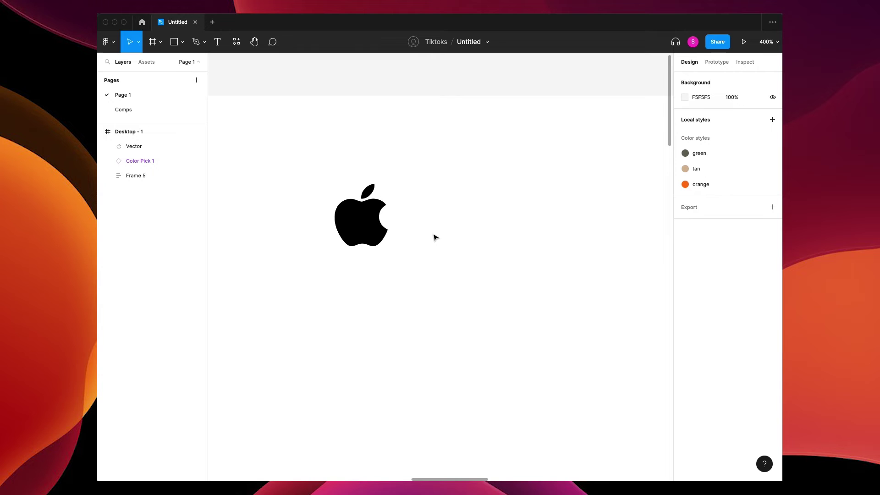
{"action": "key", "text": "shift+l"}
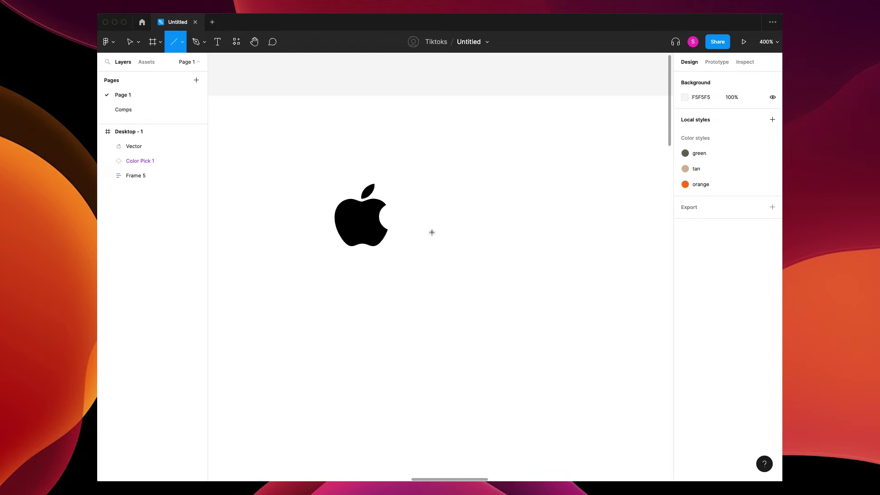
{"action": "left_click", "coordinate": [183, 40]}
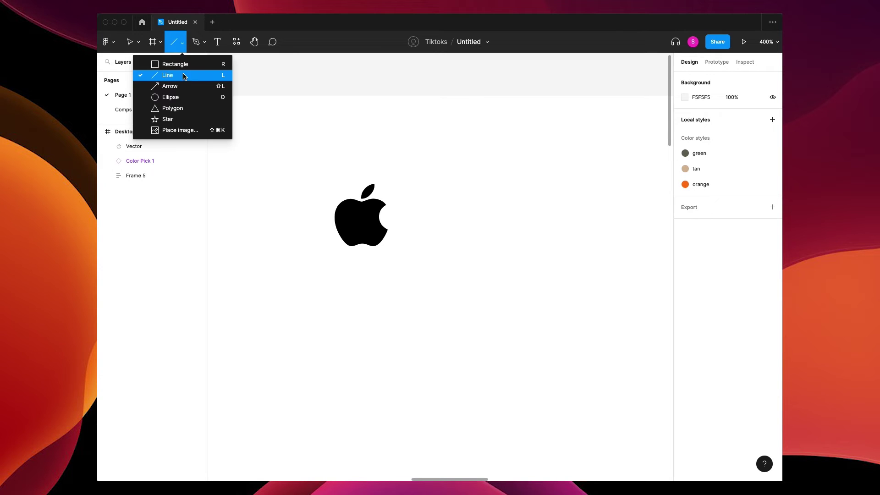
{"action": "left_click", "coordinate": [180, 77]}
{"action": "mouse_move", "coordinate": [426, 195]}
{"action": "left_mouse_down"}
{"action": "mouse_move", "coordinate": [490, 202]}
{"action": "mouse_move", "coordinate": [483, 209]}
{"action": "left_mouse_up"}
Step: Set the line's stroke weight to 2 and give it Round end caps
{"action": "left_click", "coordinate": [740, 316]}
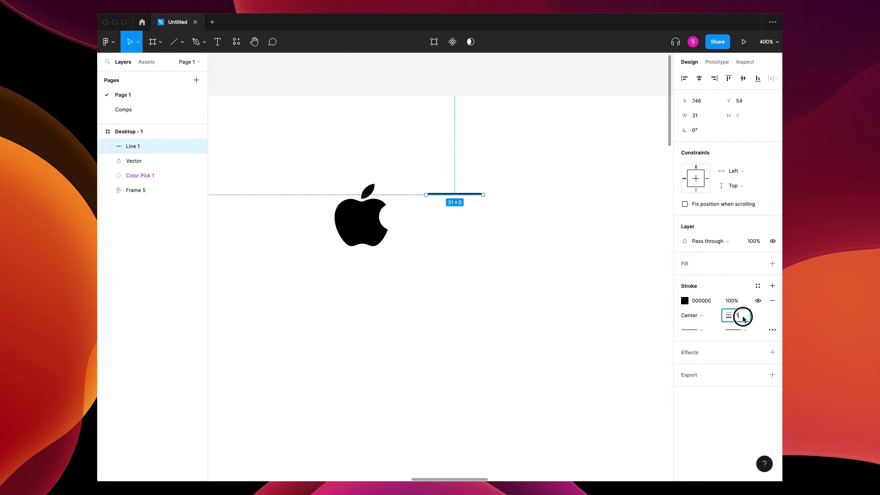
{"action": "type", "text": "2"}
{"action": "key", "text": "Return"}
{"action": "left_click", "coordinate": [487, 206]}
{"action": "left_click", "coordinate": [462, 193]}
{"action": "left_click", "coordinate": [701, 331]}
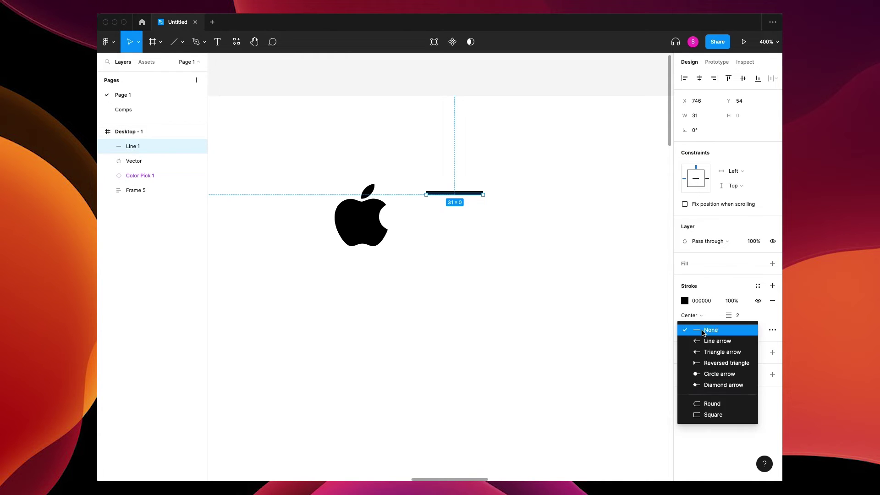
{"action": "left_click", "coordinate": [709, 409]}
{"action": "left_click", "coordinate": [530, 259]}
Step: Duplicate the line 7 px below the original and wrap both lines in an auto layout frame
{"action": "left_click", "coordinate": [474, 197]}
{"action": "left_click_drag", "start_coordinate": [474, 197], "coordinate": [471, 206]}
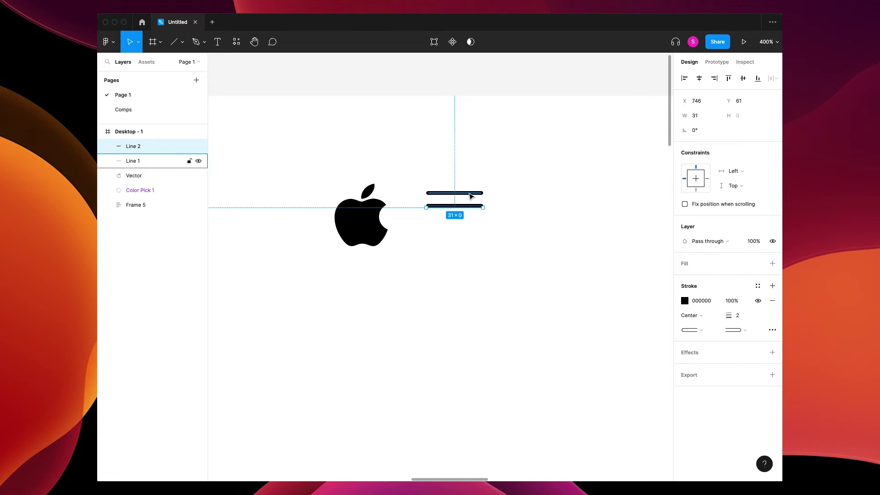
{"action": "left_click", "coordinate": [469, 193], "text": "shift"}
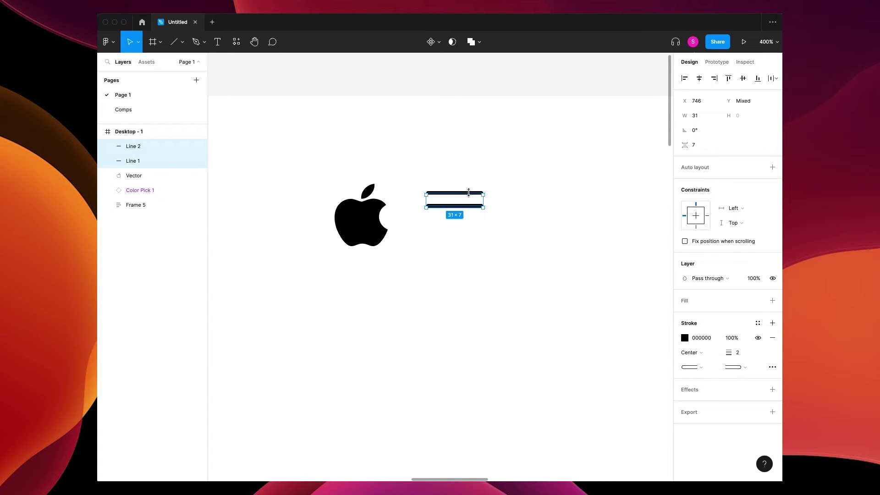
{"action": "key", "text": "shift+a"}
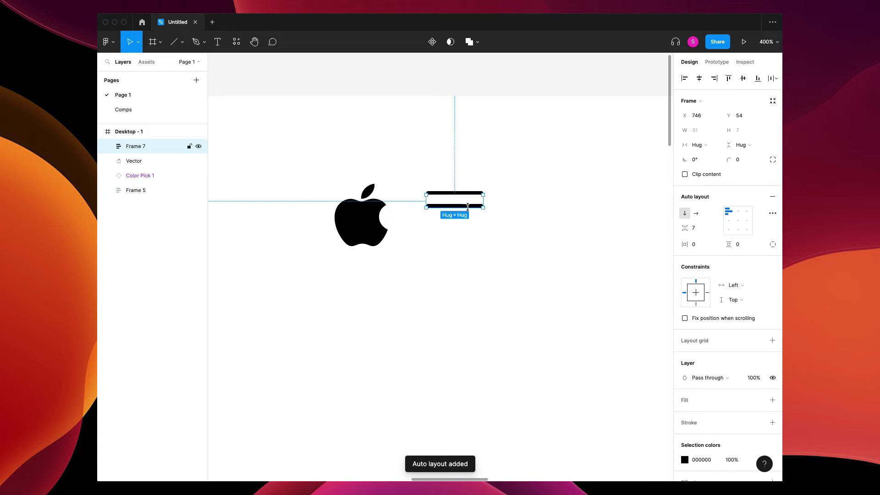
Step: Duplicate Line 2 inside the auto layout frame to form a three-line menu icon, and lower the icon to about the logo's mid-height
{"action": "left_click", "coordinate": [107, 146]}
{"action": "left_click", "coordinate": [143, 175]}
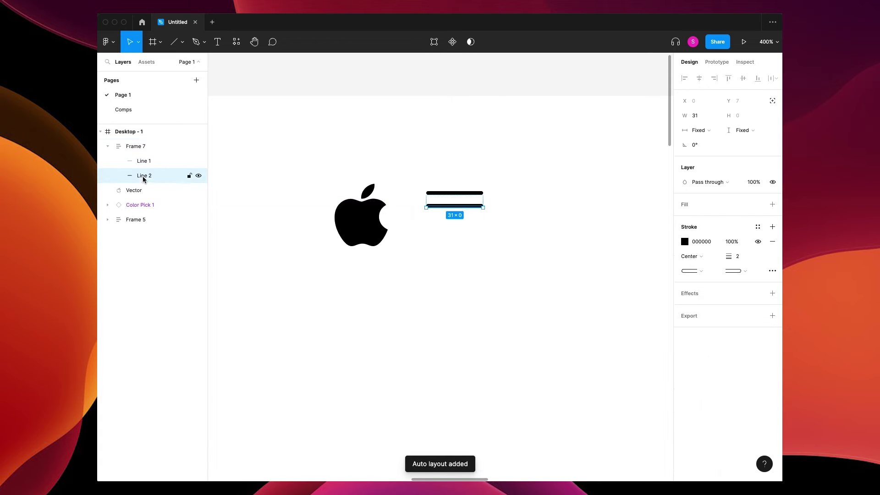
{"action": "key", "text": "ctrl+d"}
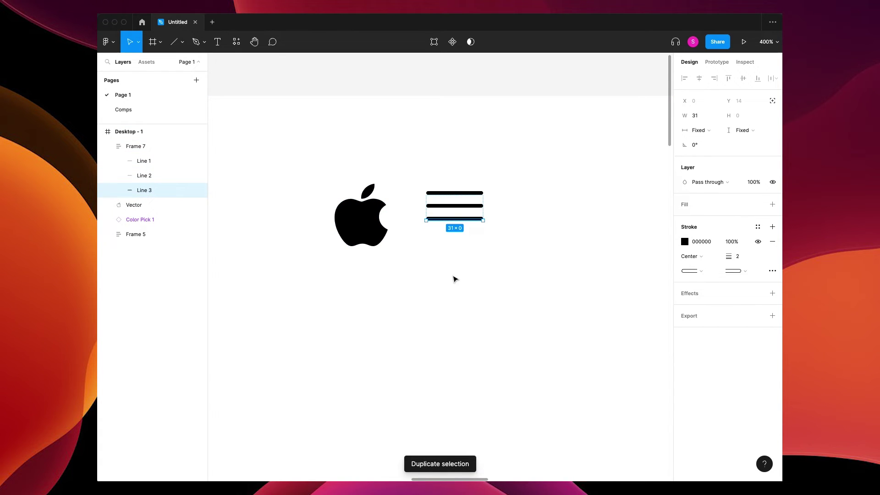
{"action": "left_click", "coordinate": [455, 279]}
{"action": "mouse_move", "coordinate": [452, 204]}
{"action": "left_mouse_down"}
{"action": "mouse_move", "coordinate": [454, 228]}
{"action": "mouse_move", "coordinate": [459, 220]}
{"action": "left_mouse_up"}
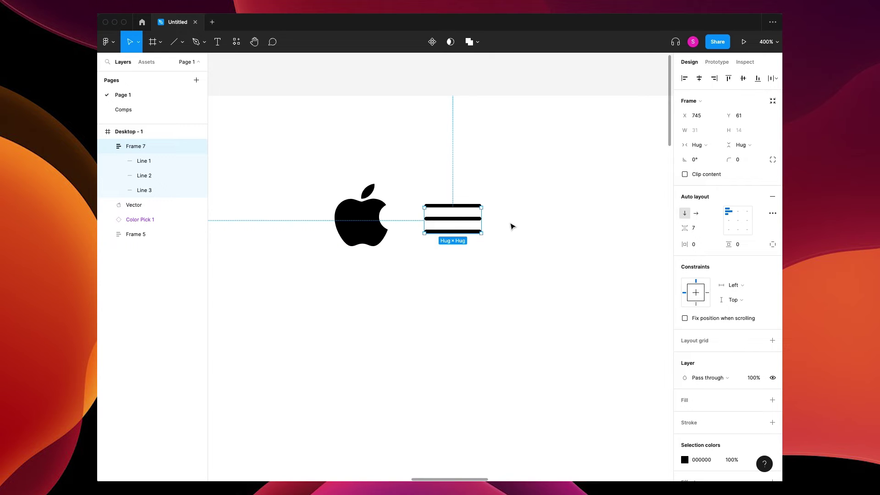
{"action": "left_click", "coordinate": [516, 228]}
Step: Draw a rectangle about 27 × 17 px to the right of the menu icon
{"action": "key", "text": "space"}
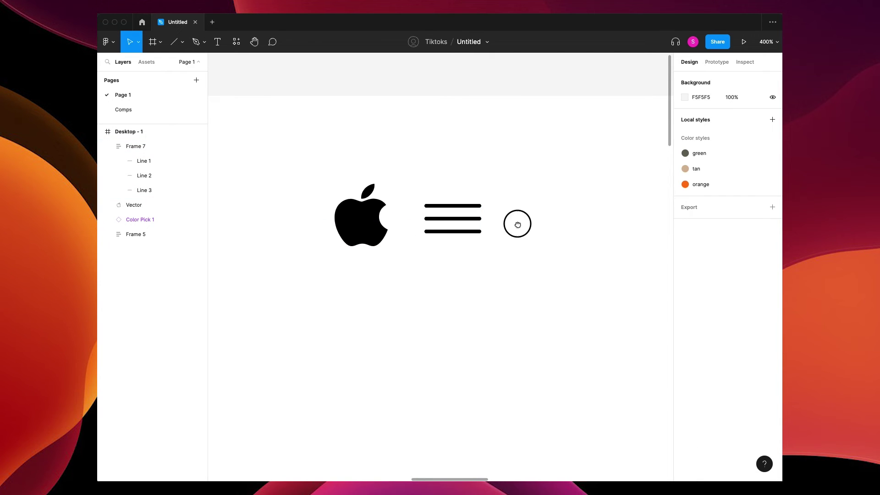
{"action": "left_click_drag", "start_coordinate": [515, 223], "coordinate": [468, 224]}
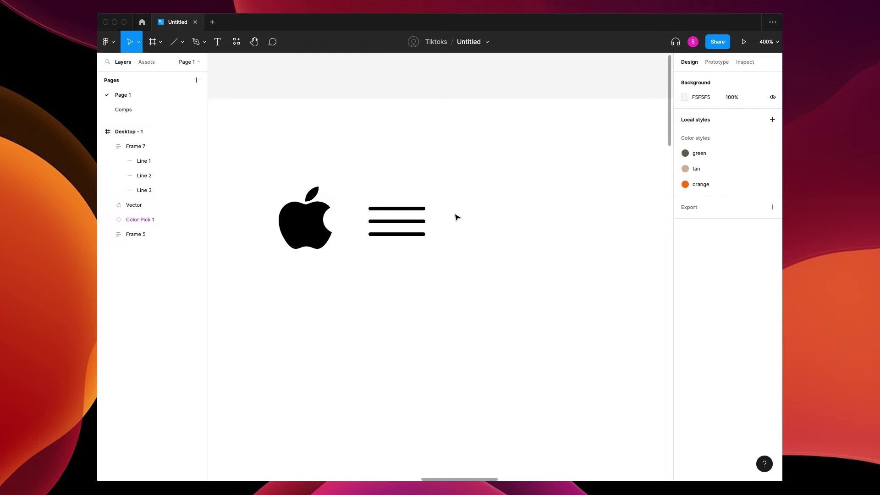
{"action": "key", "text": "r"}
{"action": "mouse_move", "coordinate": [443, 205]}
{"action": "left_mouse_down"}
{"action": "mouse_move", "coordinate": [491, 239]}
{"action": "mouse_move", "coordinate": [507, 240]}
{"action": "mouse_move", "coordinate": [493, 237]}
{"action": "left_mouse_up"}
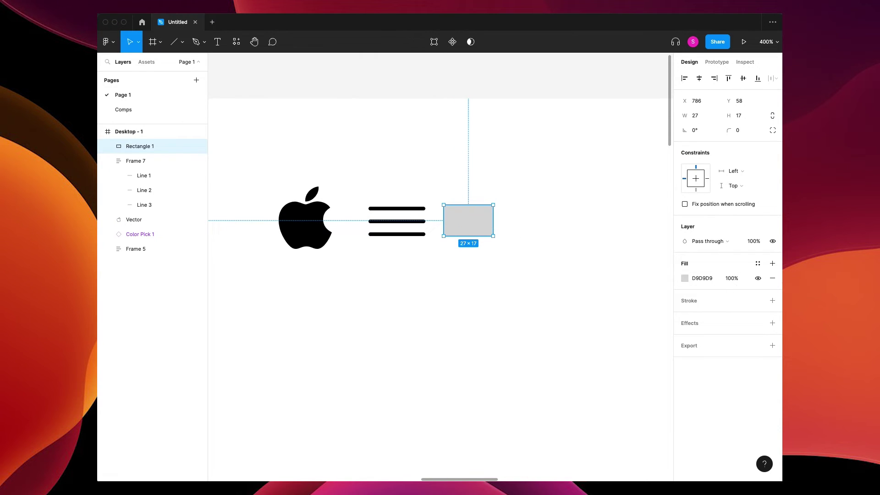
Step: Remove the rectangle's fill and give it a black stroke with a weight of 2
{"action": "left_click", "coordinate": [773, 279]}
{"action": "left_click", "coordinate": [772, 286]}
{"action": "left_click", "coordinate": [739, 316]}
{"action": "type", "text": "2"}
{"action": "key", "text": "Tab"}
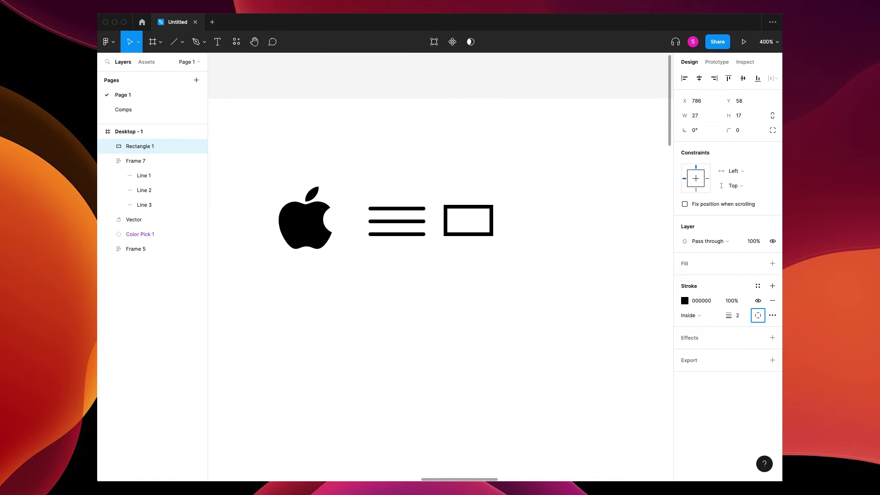
Step: Round the rectangle's corners, trying a radius of 2 and settling on 4
{"action": "left_click", "coordinate": [742, 132]}
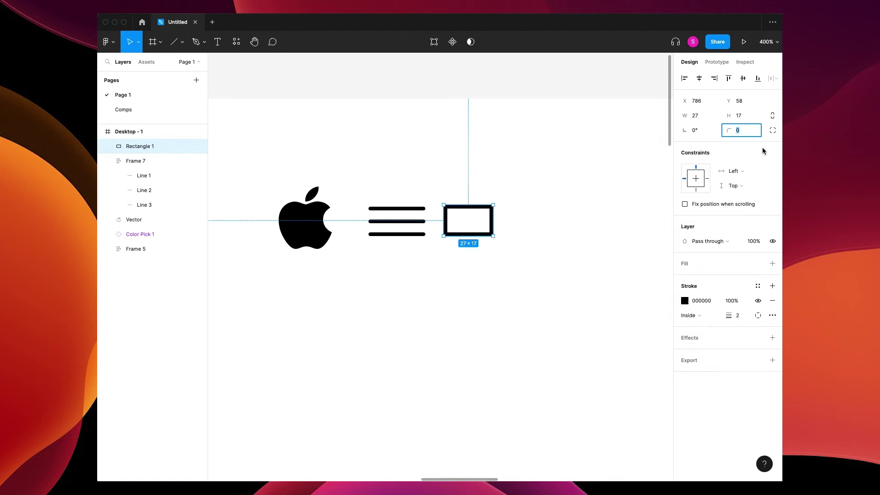
{"action": "type", "text": "2"}
{"action": "key", "text": "Tab"}
{"action": "left_click", "coordinate": [746, 132]}
{"action": "type", "text": "4"}
{"action": "key", "text": "Tab"}
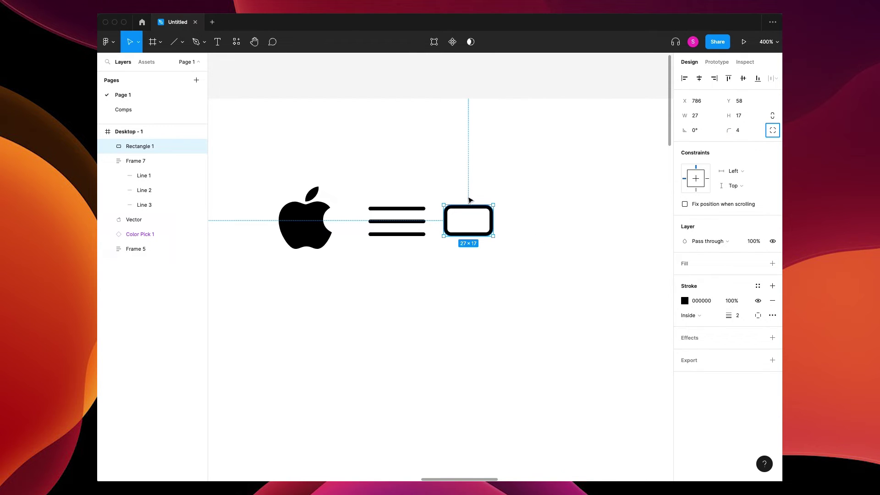
Step: Draw a circle about 14 × 14 px over the rectangle's upper edge, with a black stroke of 2 and no fill
{"action": "key", "text": "o"}
{"action": "mouse_move", "coordinate": [455, 170]}
{"action": "left_mouse_down"}
{"action": "mouse_move", "coordinate": [479, 195]}
{"action": "mouse_move", "coordinate": [472, 208]}
{"action": "left_mouse_up"}
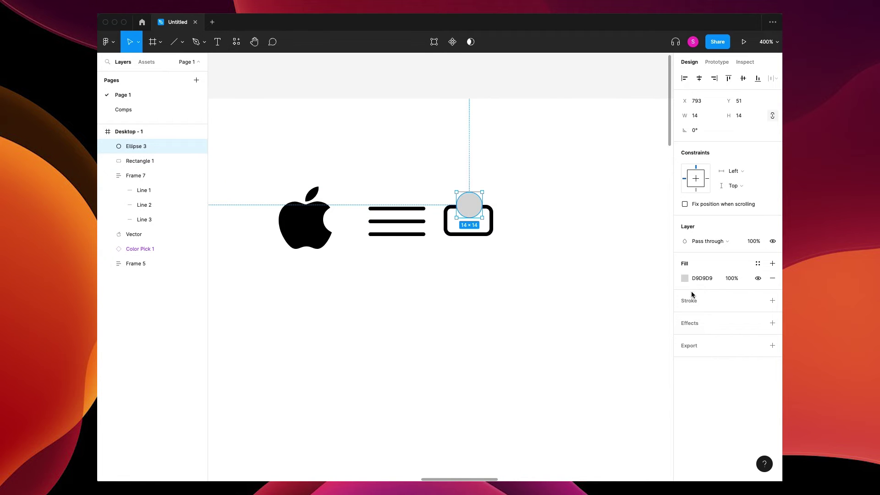
{"action": "left_click", "coordinate": [773, 301]}
{"action": "left_click", "coordinate": [743, 330]}
{"action": "type", "text": "2"}
{"action": "key", "text": "Tab"}
{"action": "left_click", "coordinate": [773, 279]}
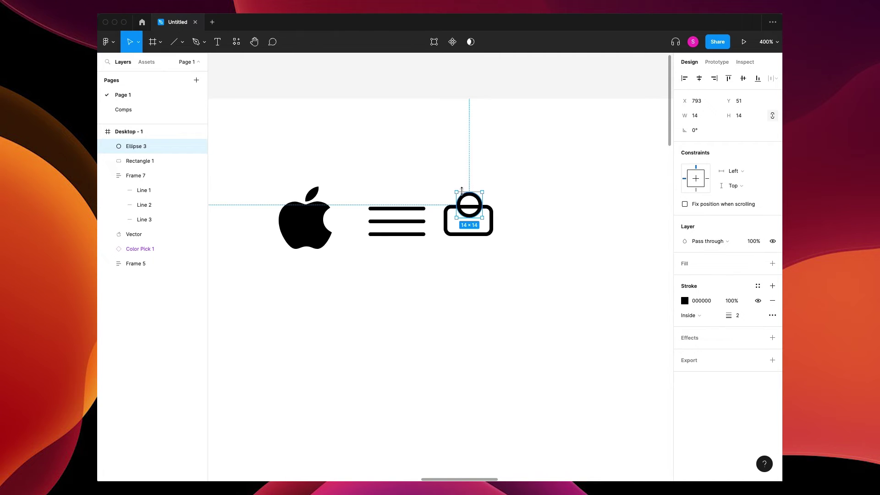
Step: Move the circle about 10 px up and delete its lowest anchor point to leave a half-circle handle
{"action": "left_click_drag", "start_coordinate": [477, 200], "coordinate": [477, 183]}
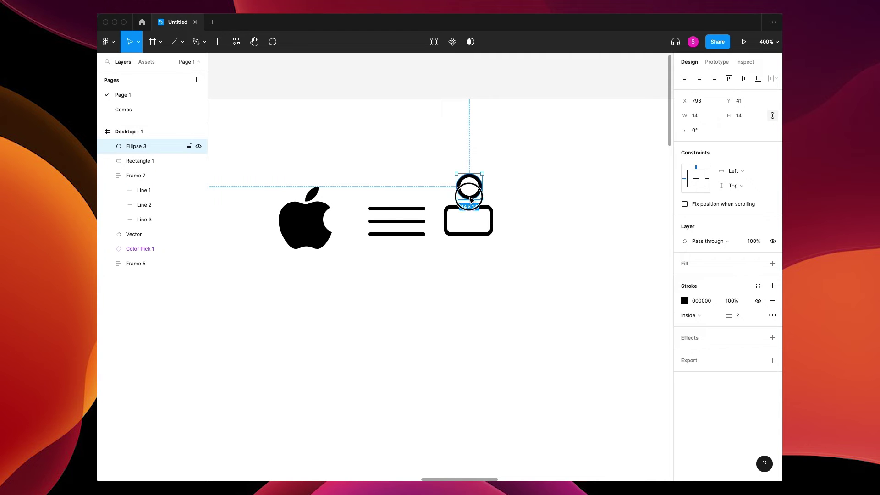
{"action": "double_click", "coordinate": [470, 196]}
{"action": "key", "text": "Delete"}
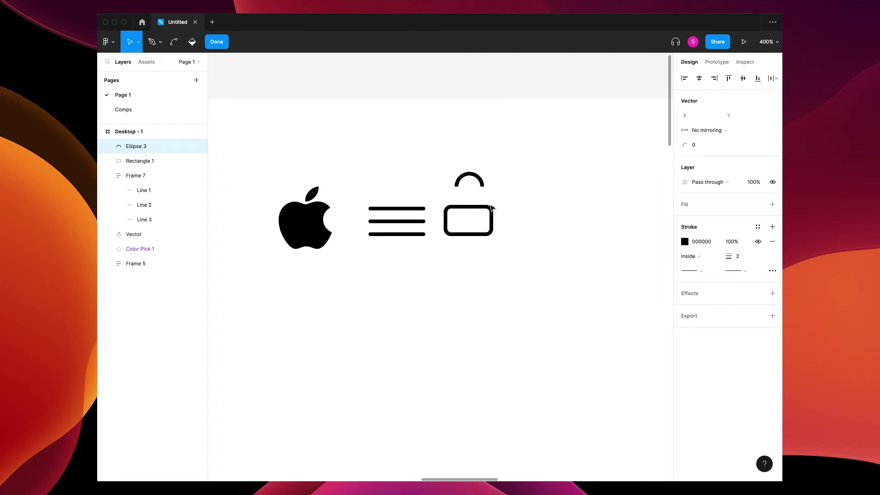
Step: Join the half-circle handle to the rectangle and group them as a shopping bag icon about 23 × 22 px
{"action": "key", "text": "Escape"}
{"action": "left_click", "coordinate": [491, 207], "text": "shift"}
{"action": "key", "text": "ctrl+g"}
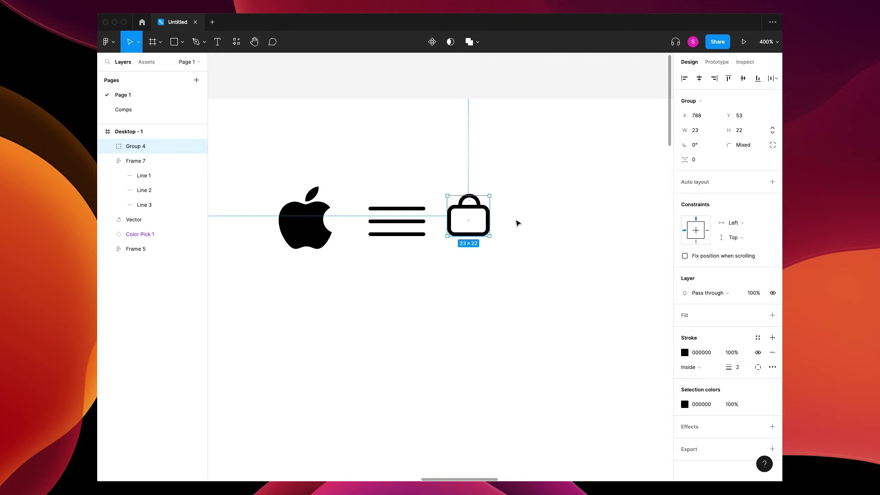
Step: Wrap the Apple logo, menu icon and bag icon in a horizontal auto layout frame with centered alignment
{"action": "key", "text": "shift+0"}
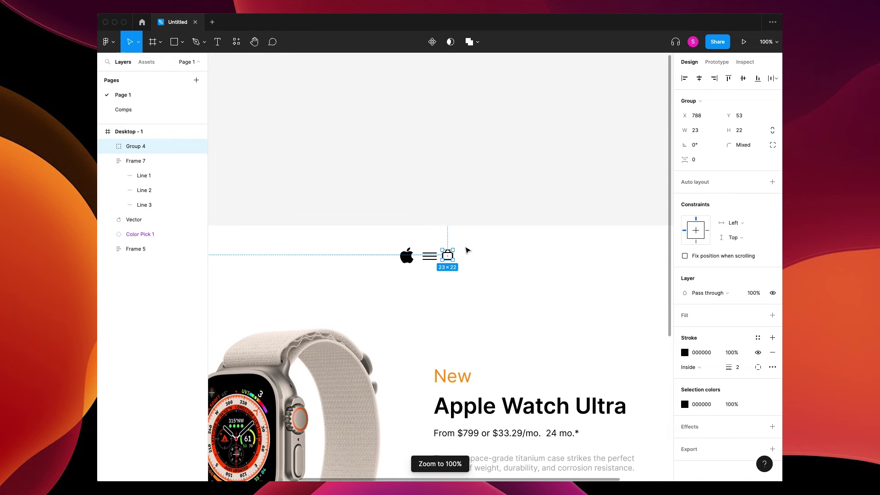
{"action": "left_click_drag", "start_coordinate": [467, 245], "coordinate": [393, 271]}
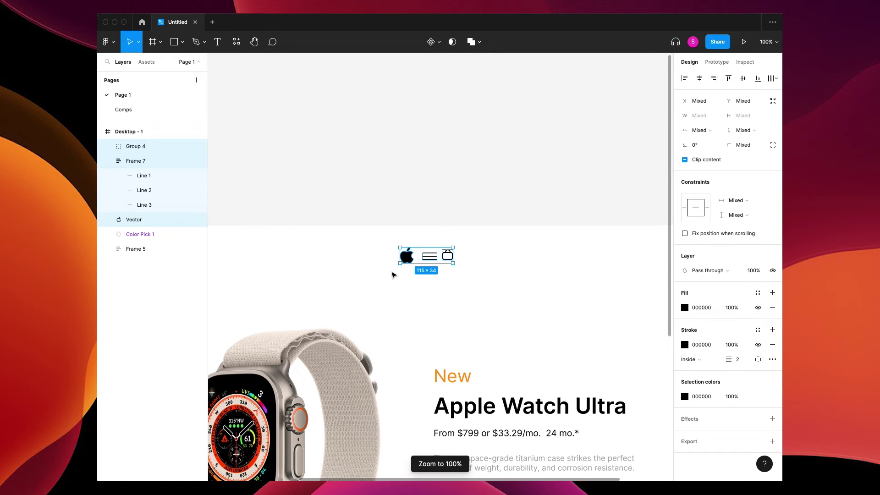
{"action": "key", "text": "shift+a"}
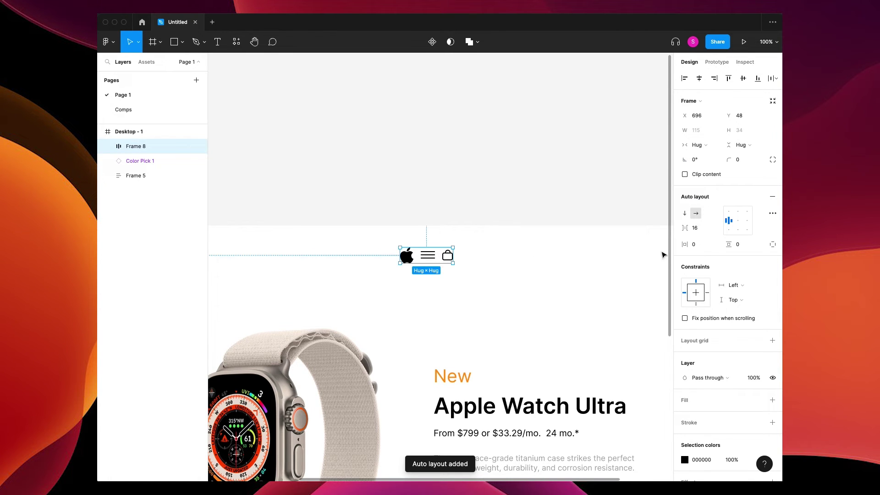
{"action": "left_click", "coordinate": [738, 220]}
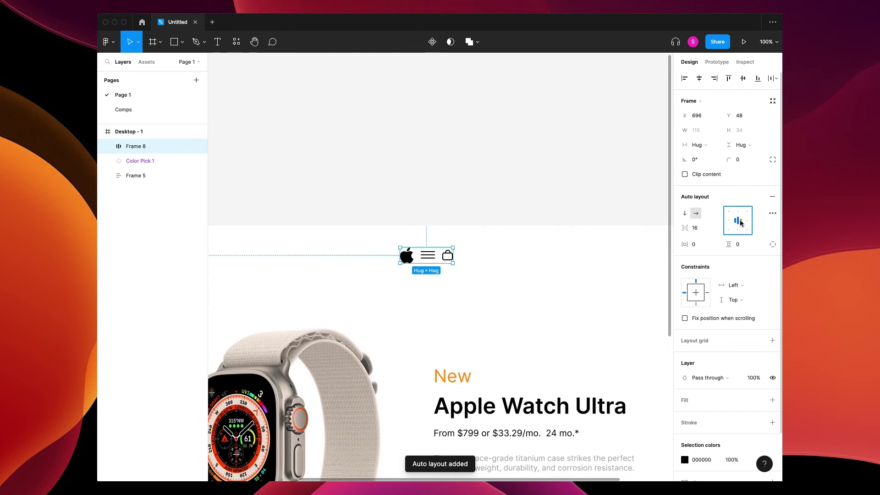
Step: Move the Apple logo between the menu and bag icons in the header's layer order
{"action": "left_click", "coordinate": [107, 146]}
{"action": "left_click", "coordinate": [119, 176]}
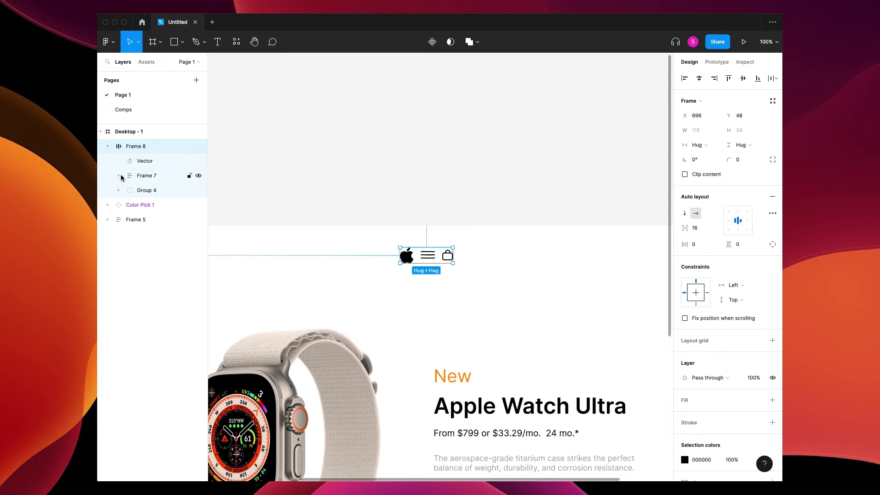
{"action": "left_click_drag", "start_coordinate": [154, 161], "coordinate": [158, 184]}
{"action": "left_click", "coordinate": [448, 291]}
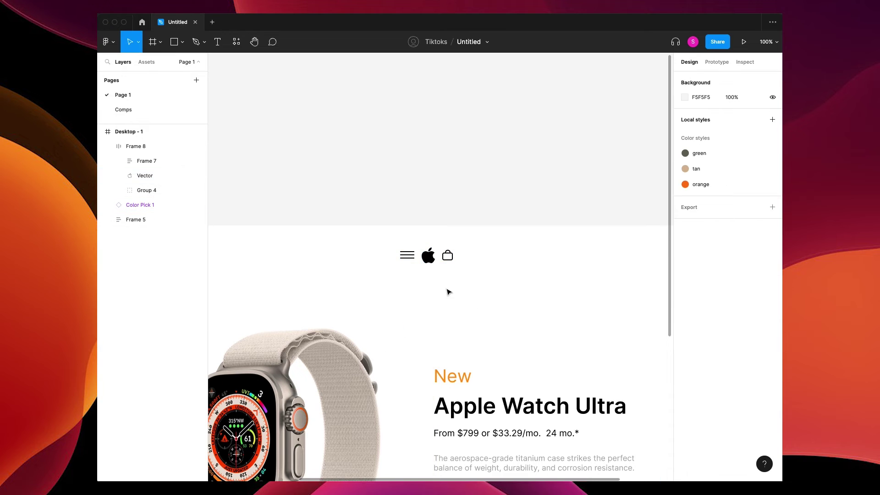
Step: Increase the spacing between the header icons to 608 and center the header horizontally on the page
{"action": "left_click", "coordinate": [444, 257]}
{"action": "left_click_drag", "start_coordinate": [685, 228], "coordinate": [703, 227]}
{"action": "key", "text": "ctrl+minus"}
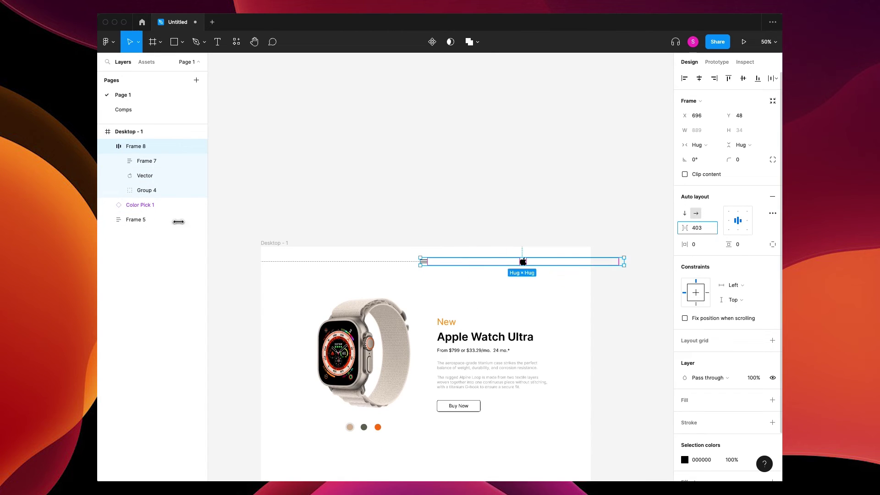
{"action": "left_click", "coordinate": [699, 79]}
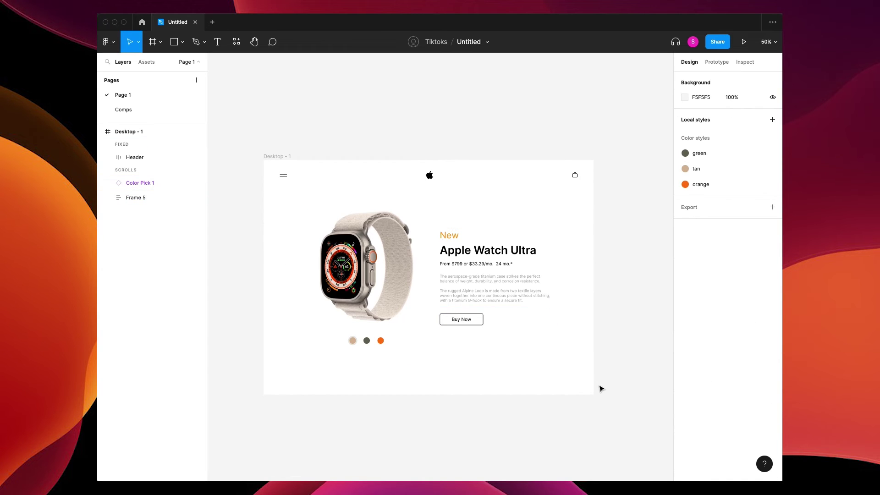
Step: Draw a 1440 × 1024 frame around all of Desktop - 1's content and move the Header layer out above it
{"action": "key", "text": "f"}
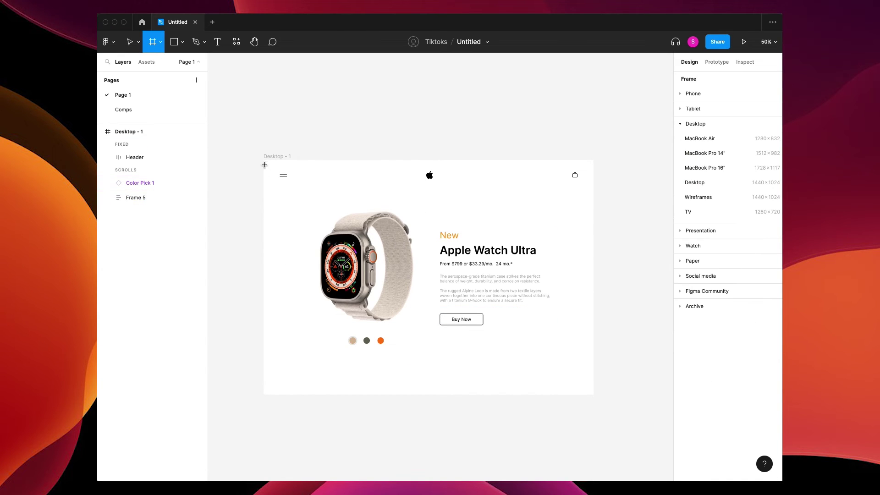
{"action": "left_click_drag", "start_coordinate": [263, 159], "coordinate": [594, 396]}
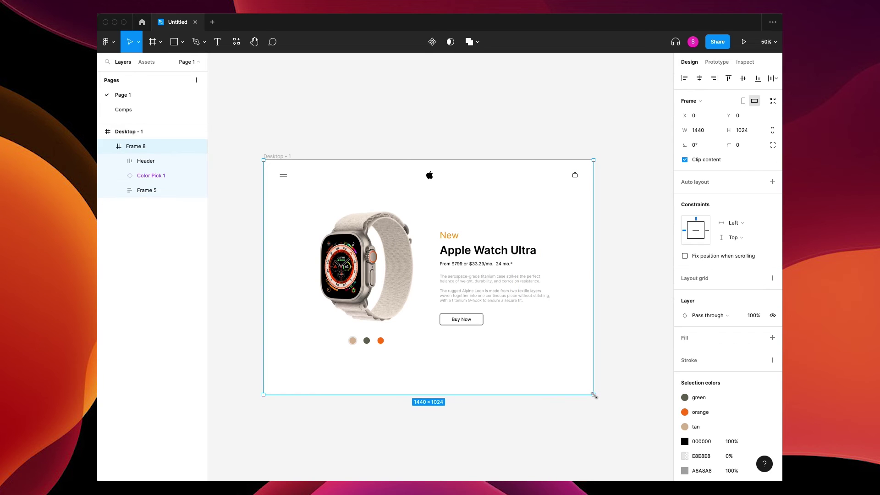
{"action": "left_click", "coordinate": [138, 161]}
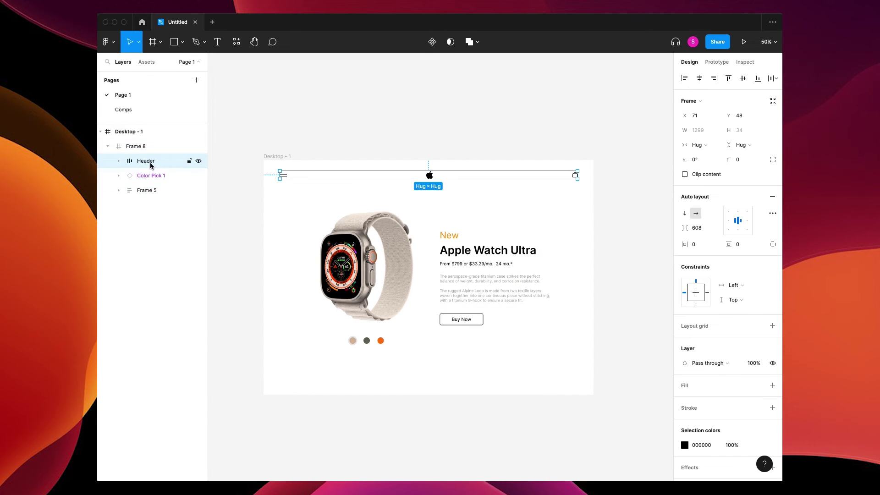
{"action": "left_click_drag", "start_coordinate": [152, 166], "coordinate": [145, 140]}
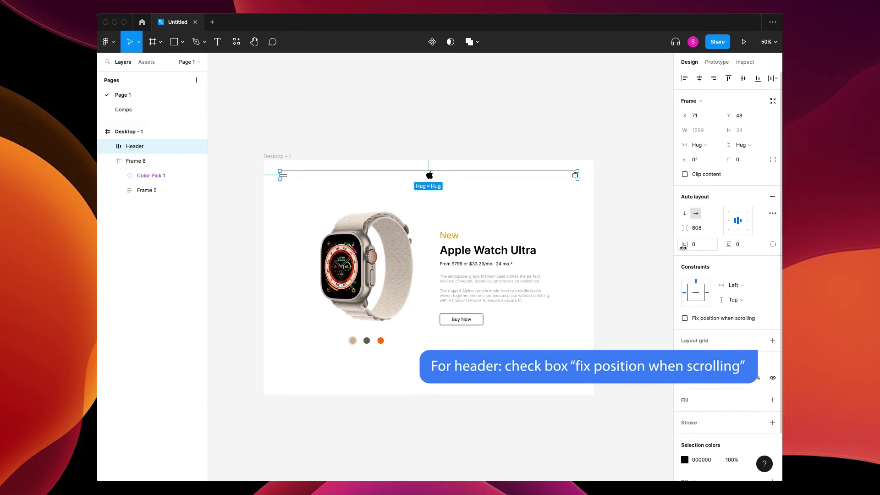
Step: Fix the header's position when scrolling and rename the new content frame S1
{"action": "left_click", "coordinate": [685, 318]}
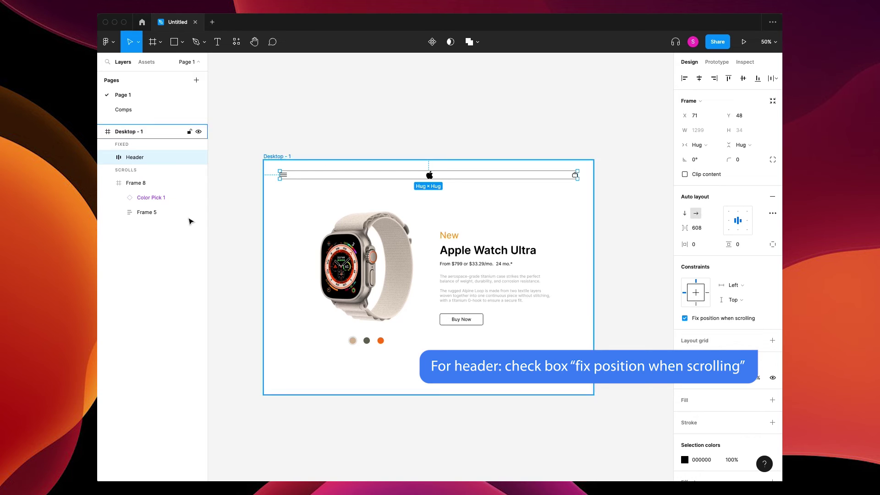
{"action": "left_click", "coordinate": [138, 184]}
{"action": "double_click", "coordinate": [137, 184]}
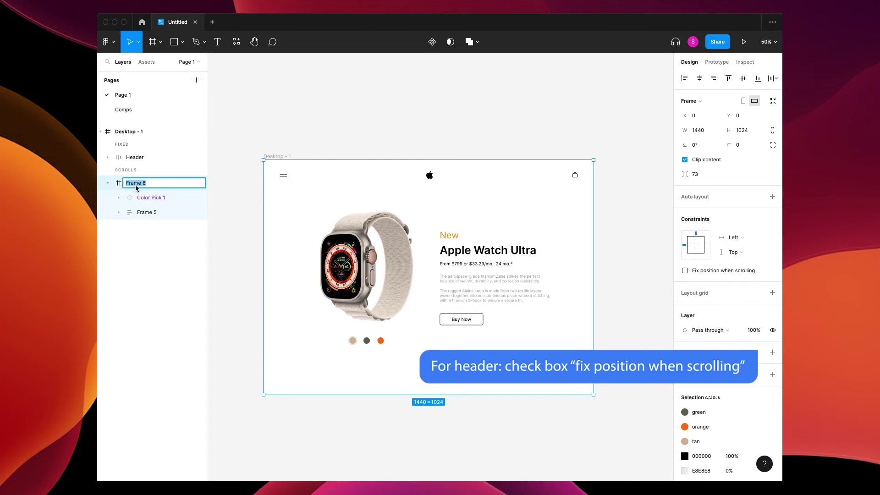
{"action": "type", "text": "S1"}
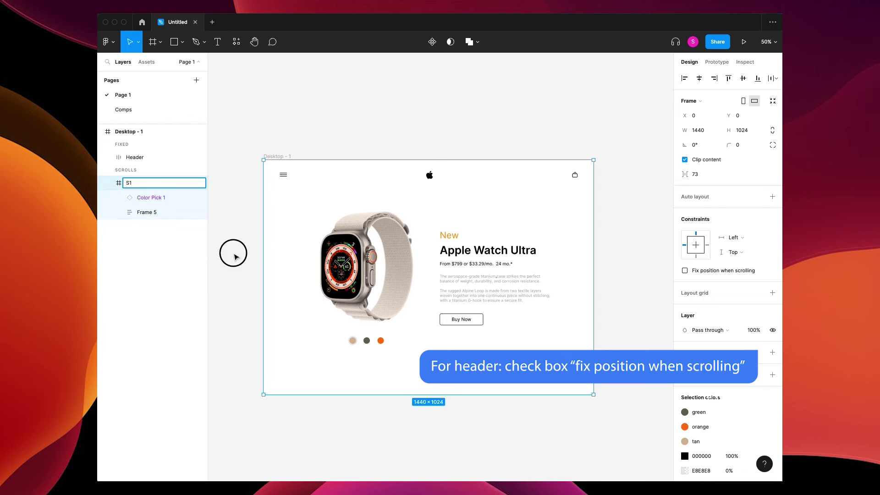
{"action": "left_click", "coordinate": [236, 258]}
Step: Duplicate the Desktop - 1 frame to place a copy beside it
{"action": "left_click", "coordinate": [287, 156]}
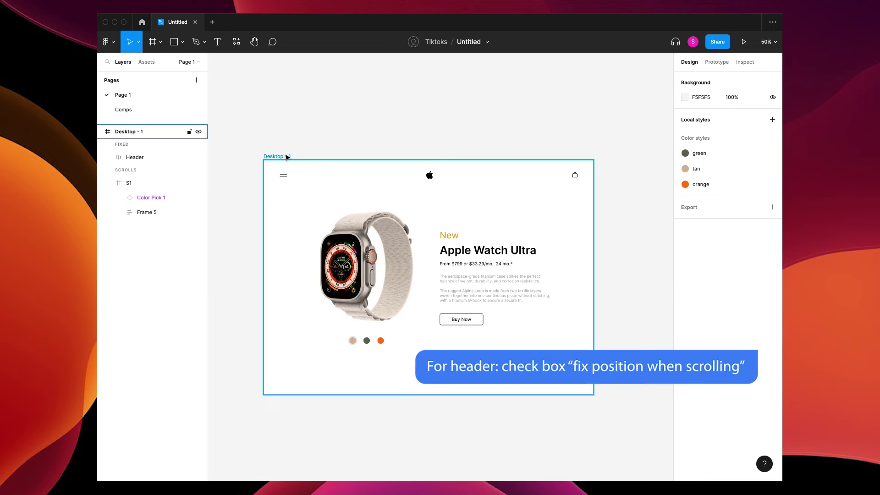
{"action": "key", "text": "minus"}
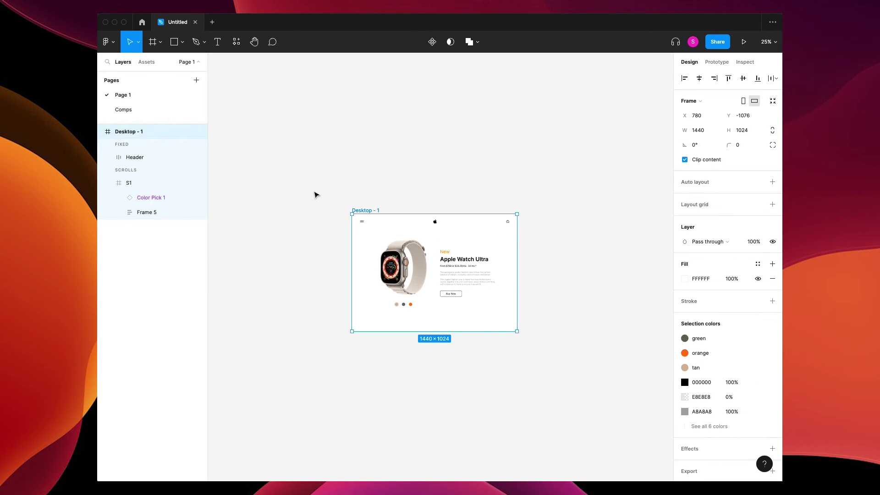
{"action": "key", "text": "ctrl+d"}
{"action": "left_click", "coordinate": [511, 196]}
{"action": "left_click_drag", "start_coordinate": [511, 197], "coordinate": [450, 140]}
{"action": "left_click", "coordinate": [414, 153]}
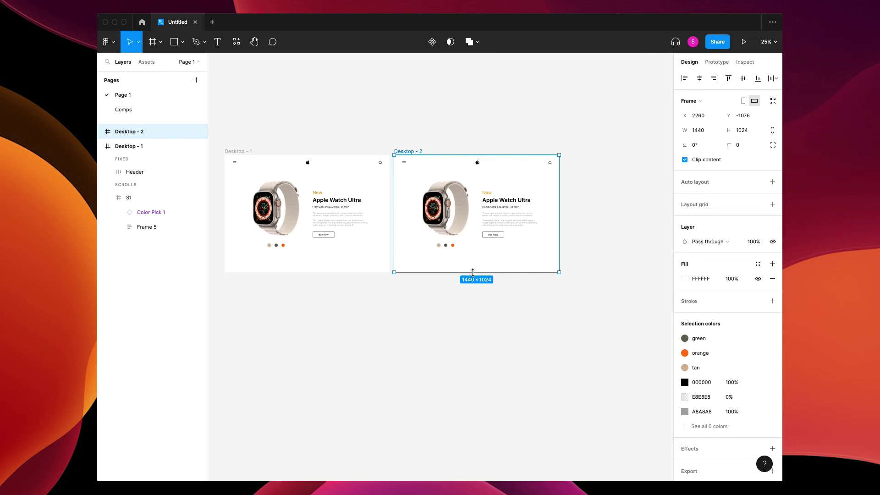
Step: Extend the Desktop - 2 frame to about 2360 px tall and duplicate its S1 section directly below at Y 1024
{"action": "left_click_drag", "start_coordinate": [472, 272], "coordinate": [474, 426]}
{"action": "left_click", "coordinate": [337, 374]}
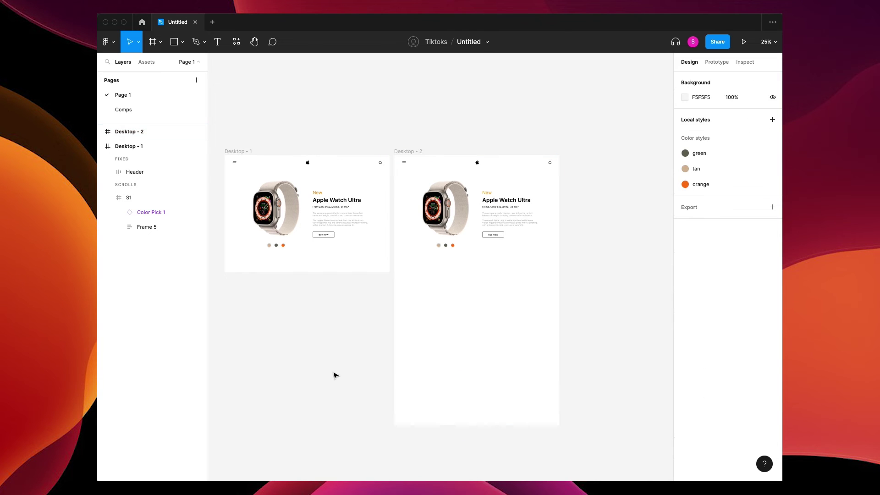
{"action": "left_click", "coordinate": [432, 255]}
{"action": "left_click_drag", "start_coordinate": [419, 215], "coordinate": [423, 326]}
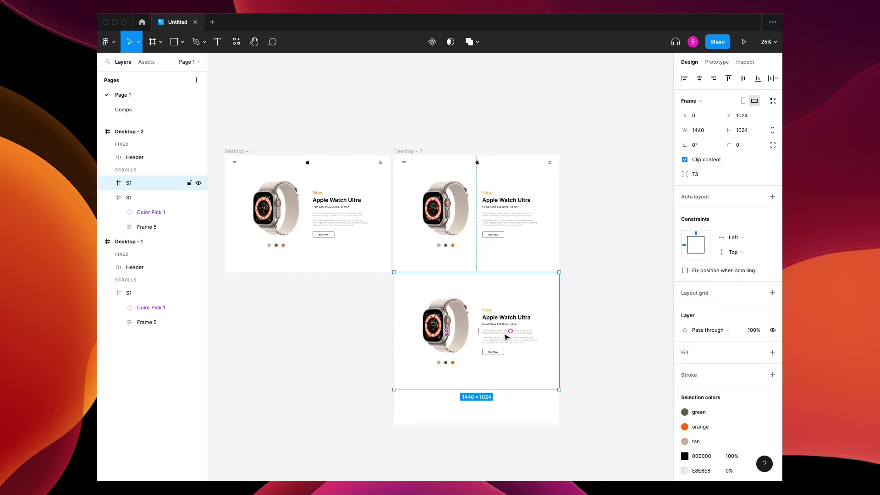
Step: Change the lower section's heading to "Apple Watch PRO"
{"action": "scroll", "coordinate": [506, 337], "scroll_direction": "up", "scroll_amount": 5}
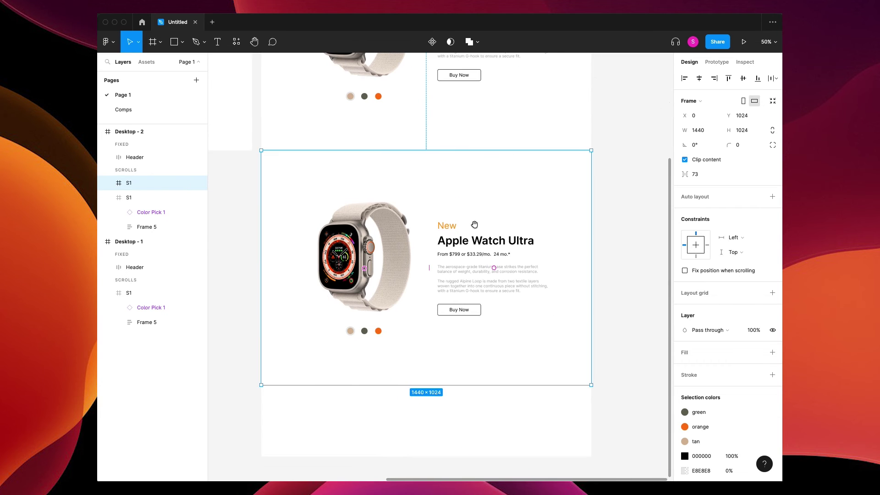
{"action": "double_click", "coordinate": [507, 240]}
{"action": "double_click", "coordinate": [511, 241]}
{"action": "double_click", "coordinate": [520, 240]}
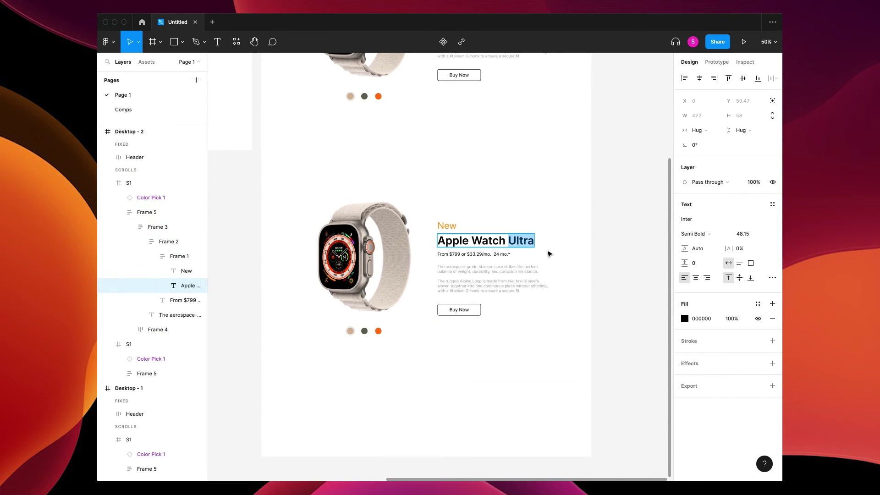
{"action": "type", "text": "PRO"}
{"action": "key", "text": "Escape"}
{"action": "left_click", "coordinate": [529, 369]}
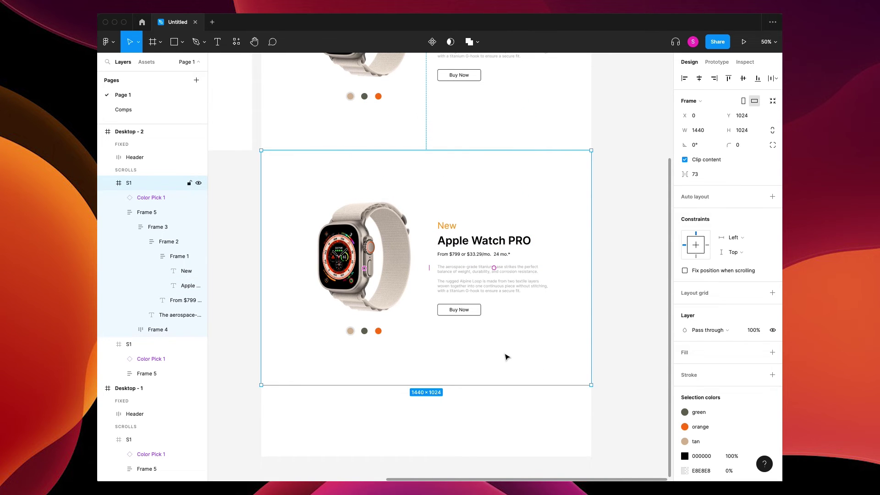
Step: Duplicate the Color Pick 1 component set on the Comps page and place the copy below the original
{"action": "left_click", "coordinate": [151, 197]}
{"action": "key", "text": "ctrl+minus"}
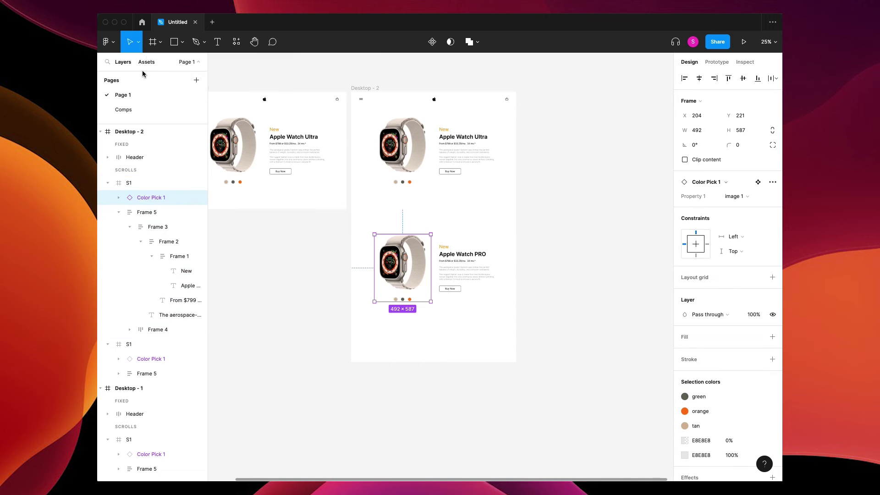
{"action": "left_click", "coordinate": [126, 111]}
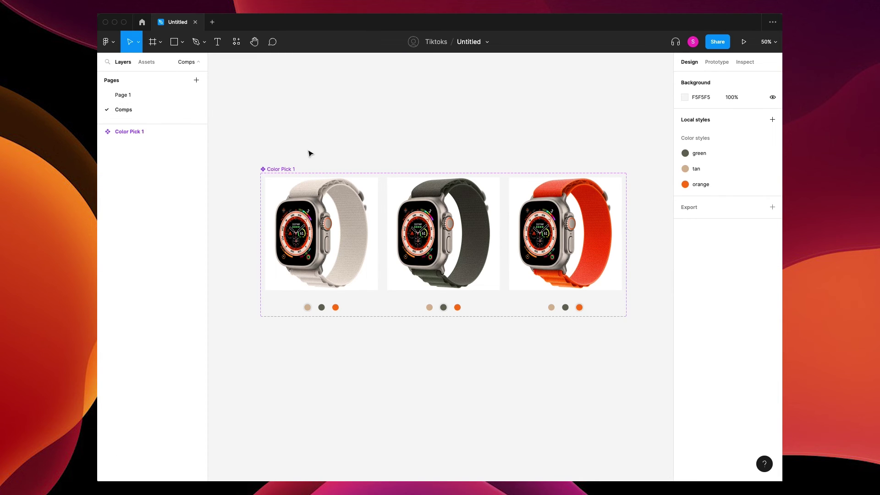
{"action": "key", "text": "ctrl+d"}
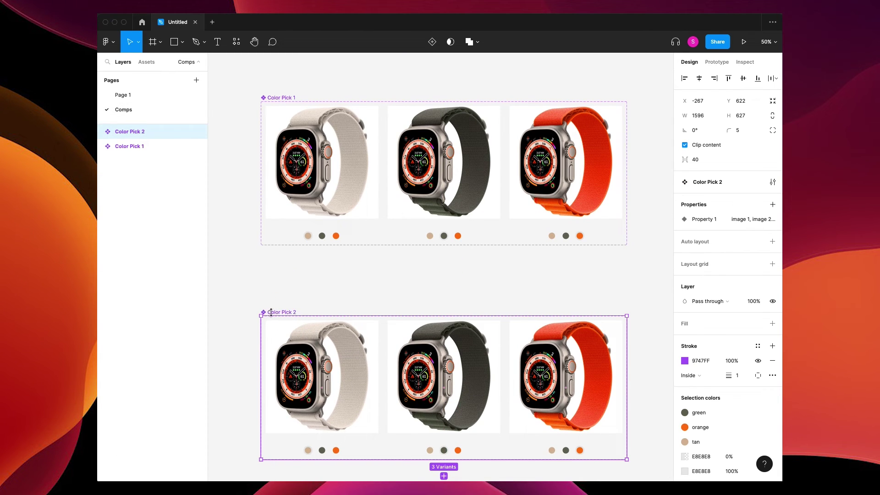
{"action": "left_click", "coordinate": [357, 281]}
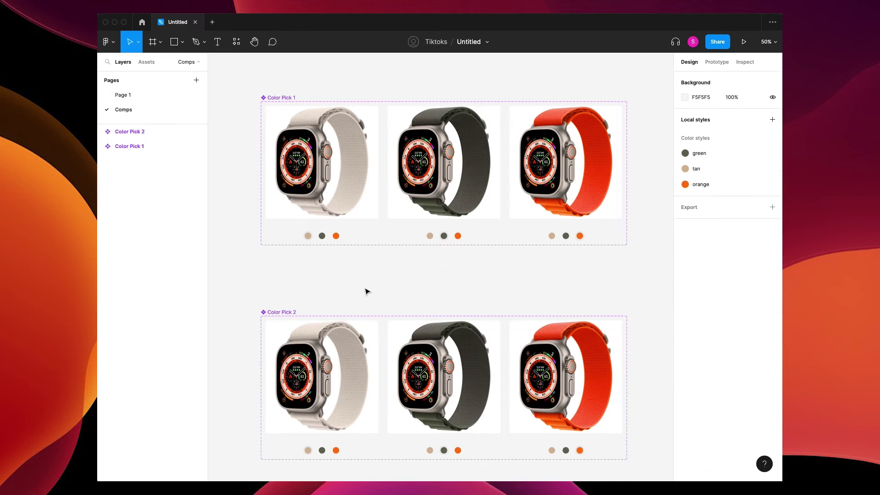
Step: Collapse all expanded layers on the Comps page
{"action": "scroll", "coordinate": [362, 238], "scroll_direction": "down", "scroll_amount": 5}
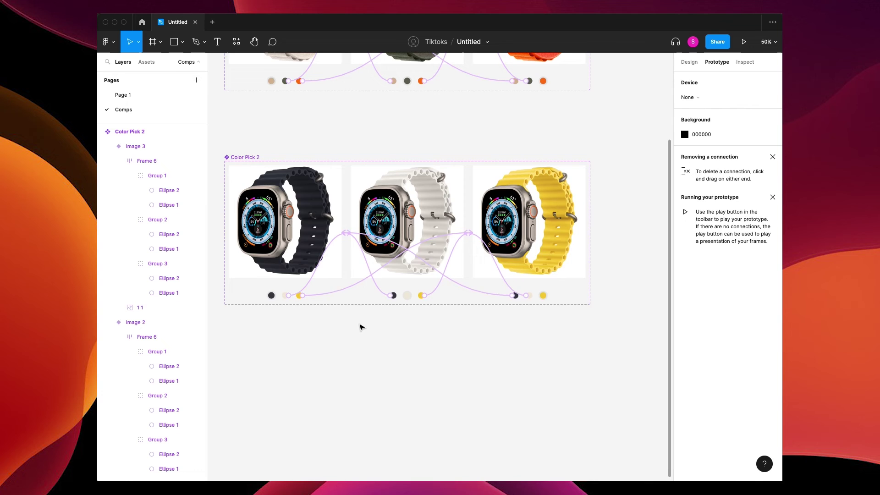
{"action": "scroll", "coordinate": [362, 323], "scroll_direction": "left", "scroll_amount": 3}
{"action": "scroll", "coordinate": [362, 323], "scroll_direction": "up", "scroll_amount": 2}
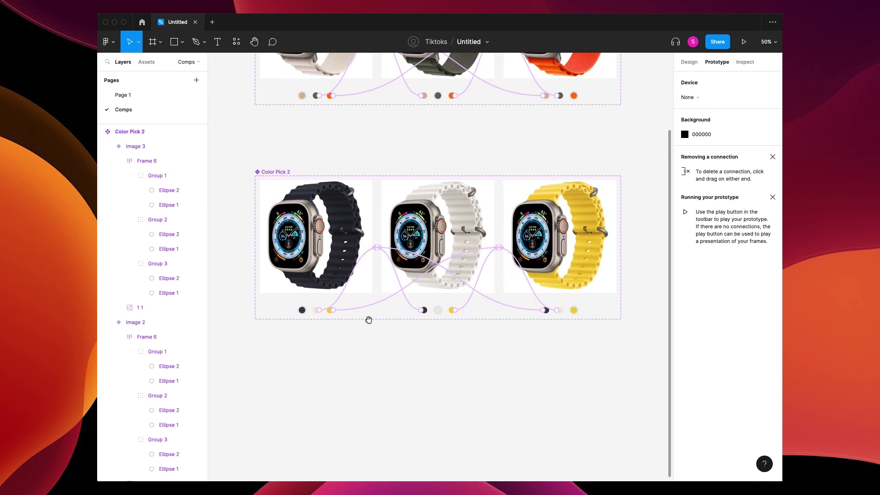
{"action": "left_click", "coordinate": [144, 133]}
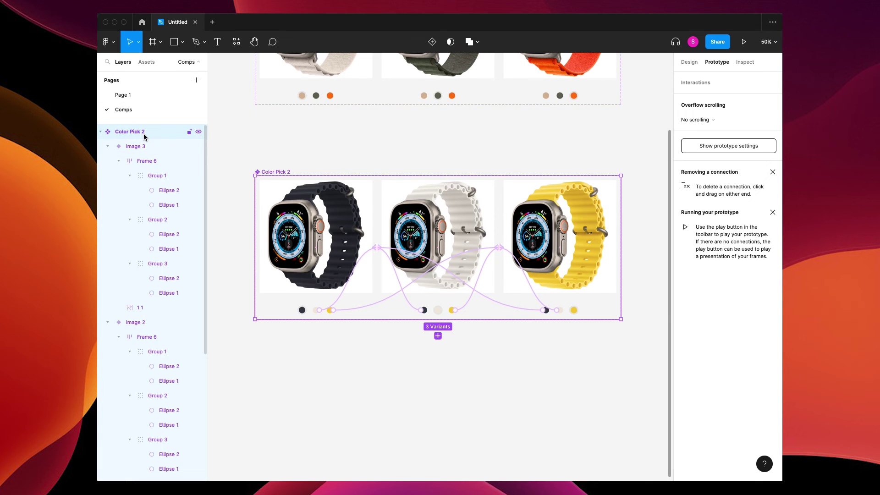
{"action": "key", "text": "alt+l"}
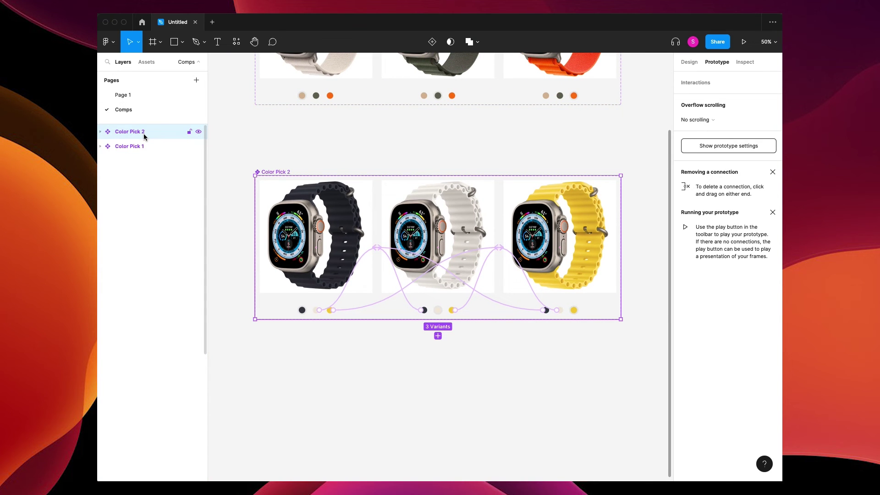
Step: Replace the watch in Page 1's Apple Watch PRO section with an instance of the Color Pick 2 component
{"action": "left_click", "coordinate": [134, 96]}
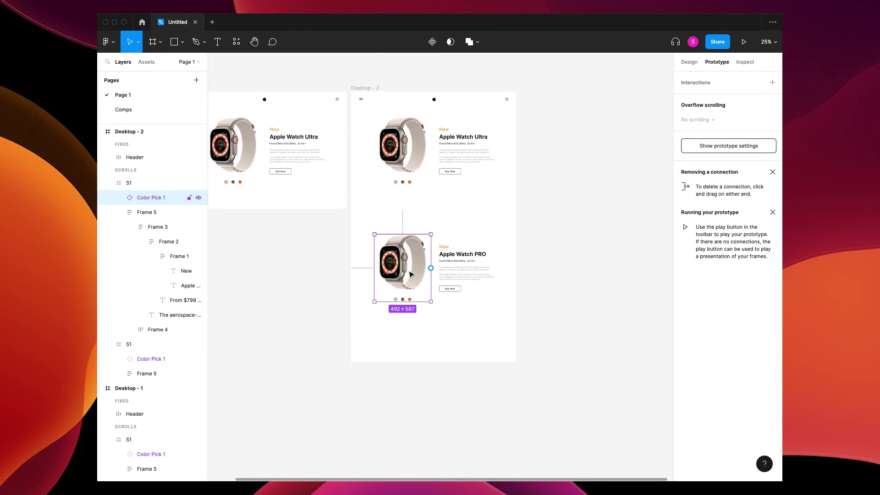
{"action": "key", "text": "Delete"}
{"action": "left_click", "coordinate": [147, 62]}
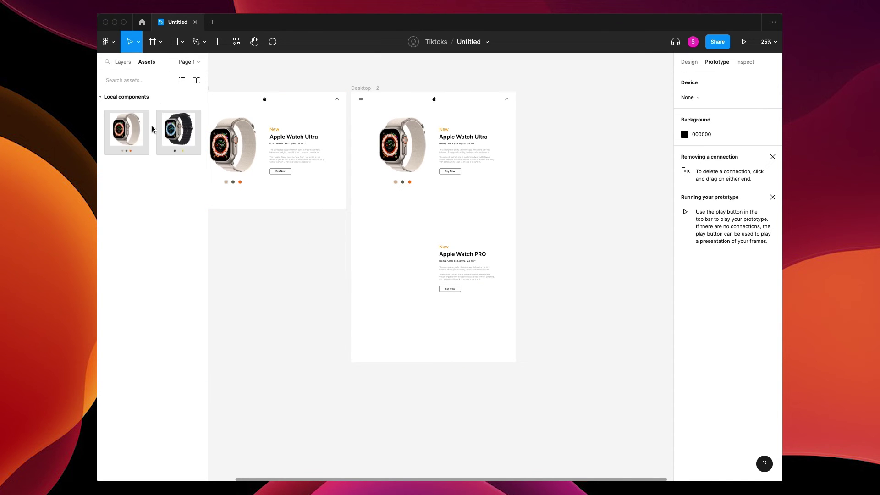
{"action": "left_click_drag", "start_coordinate": [180, 130], "coordinate": [409, 264]}
Step: Rename the Apple Watch PRO section frame S2 and collapse its layers
{"action": "left_click", "coordinate": [123, 62]}
{"action": "double_click", "coordinate": [132, 184]}
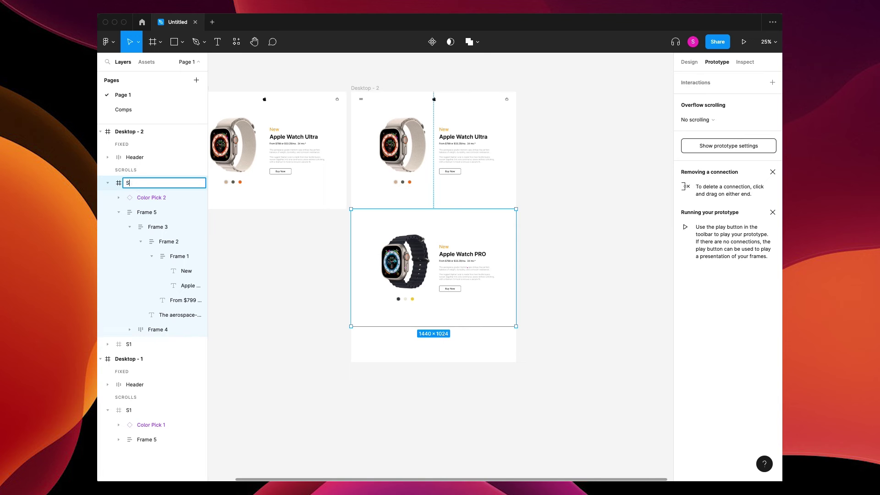
{"action": "type", "text": "S2"}
{"action": "key", "text": "Return"}
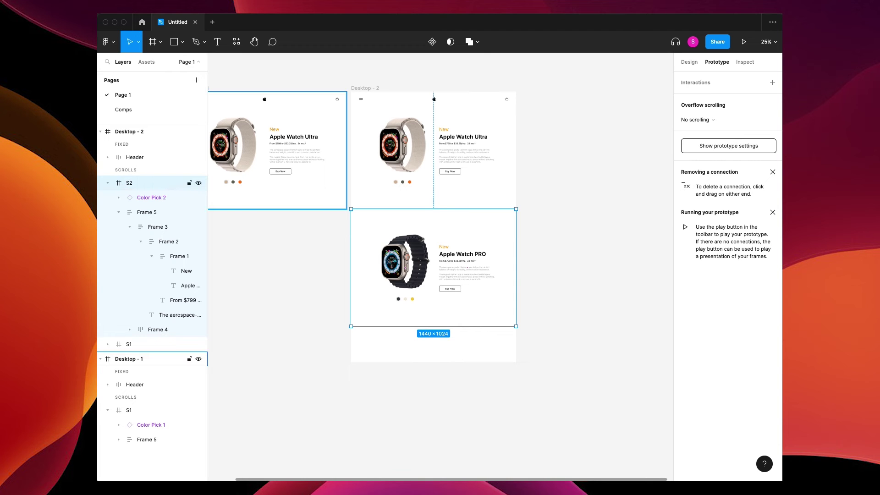
{"action": "left_click", "coordinate": [108, 183]}
{"action": "left_click", "coordinate": [143, 200]}
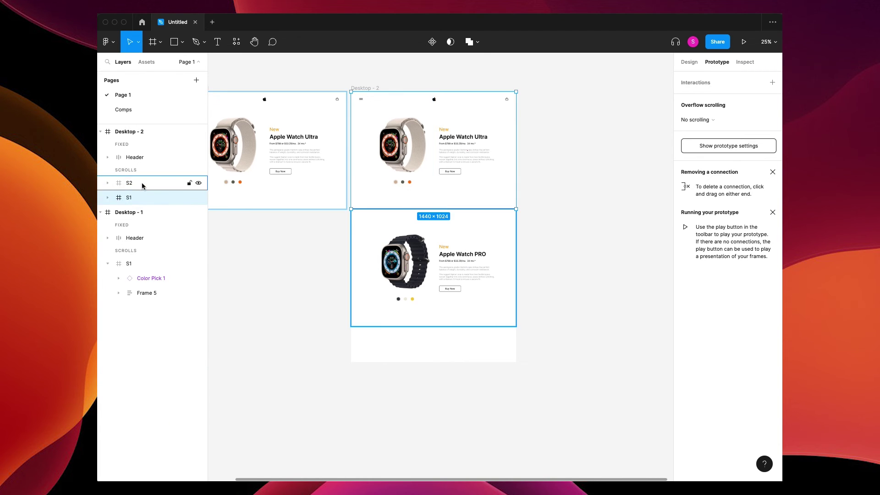
Step: Shorten the Desktop - 2 frame to a height of 1024 px so it clips the S2 section
{"action": "left_click", "coordinate": [457, 359]}
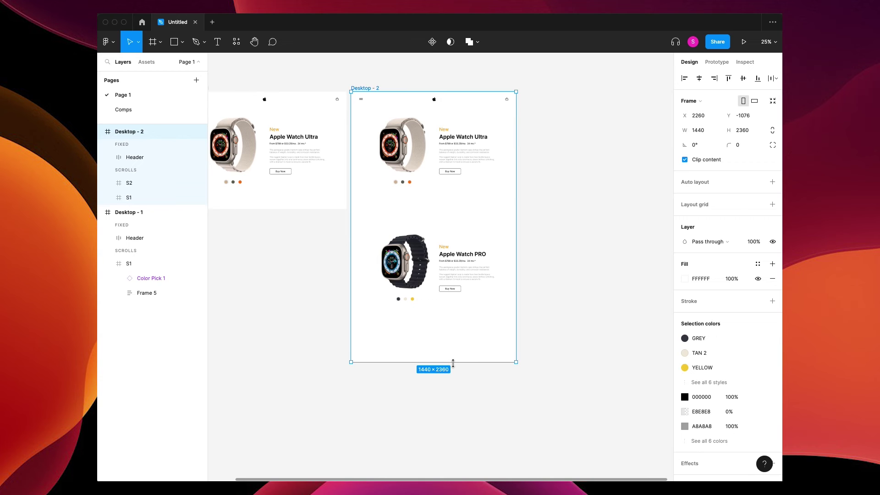
{"action": "left_click_drag", "start_coordinate": [452, 362], "coordinate": [444, 209]}
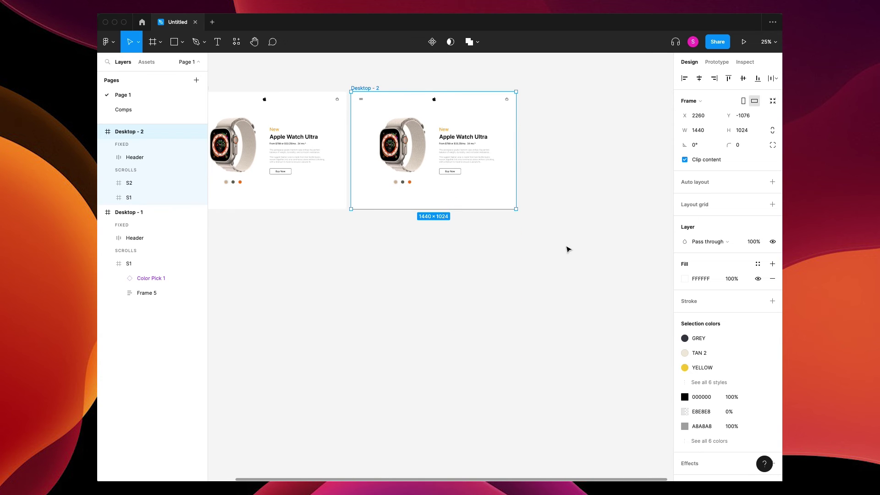
Step: Draw a circle of about 26 × 26 px beside the watch in Desktop - 2 and fill it with light grey F0F0F0
{"action": "key", "text": "o"}
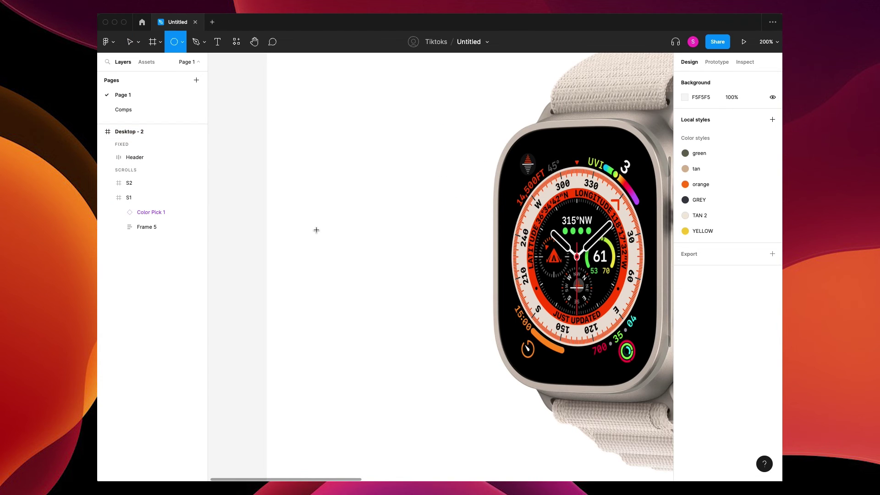
{"action": "left_click_drag", "start_coordinate": [305, 217], "coordinate": [328, 242]}
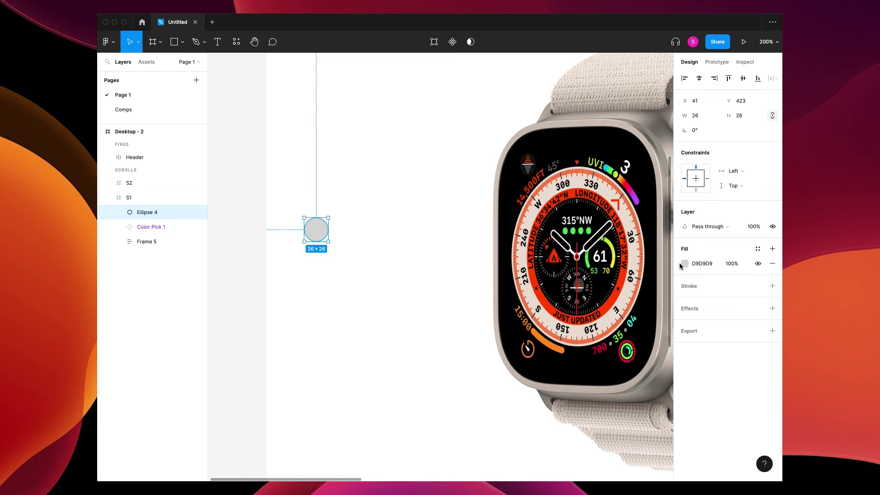
{"action": "left_click", "coordinate": [684, 264]}
{"action": "left_click_drag", "start_coordinate": [578, 266], "coordinate": [561, 266]}
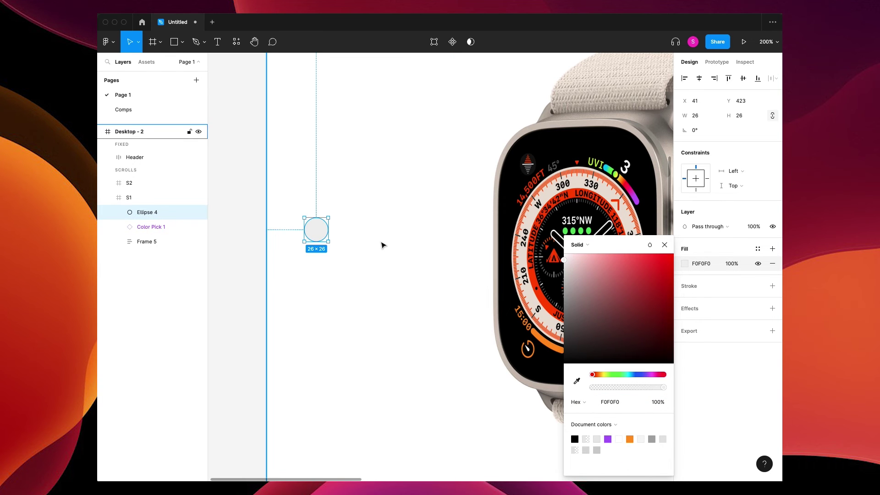
{"action": "left_click", "coordinate": [384, 243]}
Step: Duplicate the grey circle in place, shrink the copy concentrically to about 14 × 14 px, and fill it black (000000)
{"action": "left_click", "coordinate": [315, 233]}
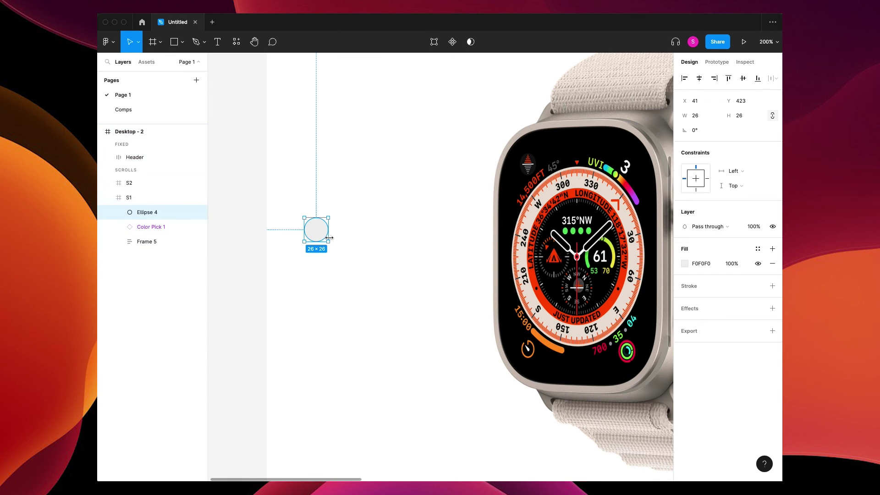
{"action": "key", "text": "super+v"}
{"action": "left_click_drag", "start_coordinate": [329, 218], "coordinate": [323, 224]}
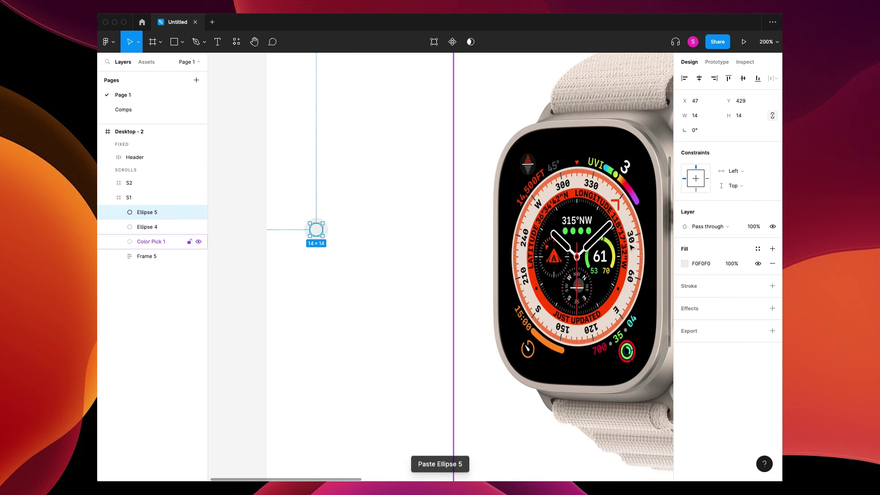
{"action": "left_click", "coordinate": [685, 264]}
{"action": "left_click_drag", "start_coordinate": [581, 289], "coordinate": [525, 389]}
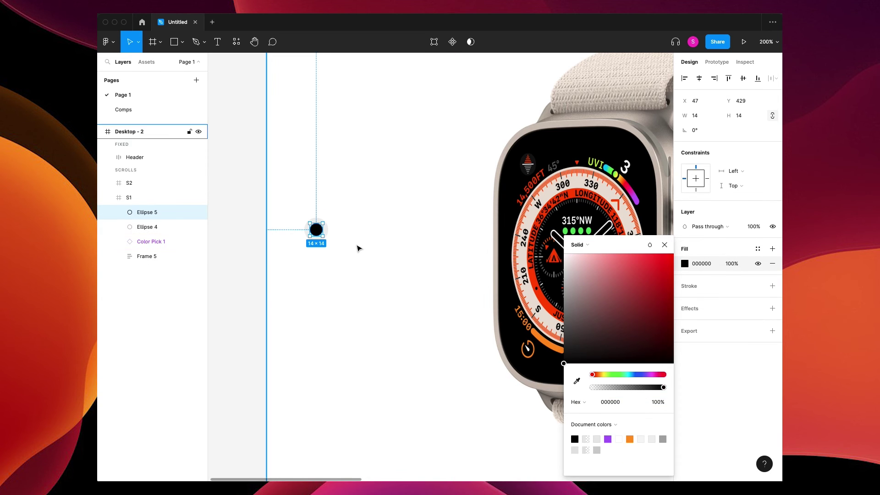
{"action": "left_click", "coordinate": [359, 250]}
Step: Enlarge the black inner circle to about 18 × 18 px and group it with the grey circle
{"action": "scroll", "coordinate": [353, 242], "scroll_direction": "up", "scroll_amount": 5}
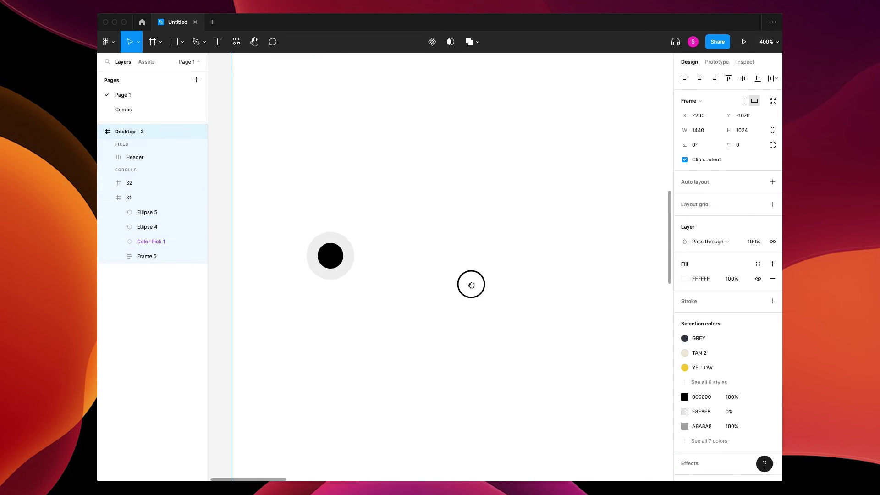
{"action": "left_click", "coordinate": [347, 264]}
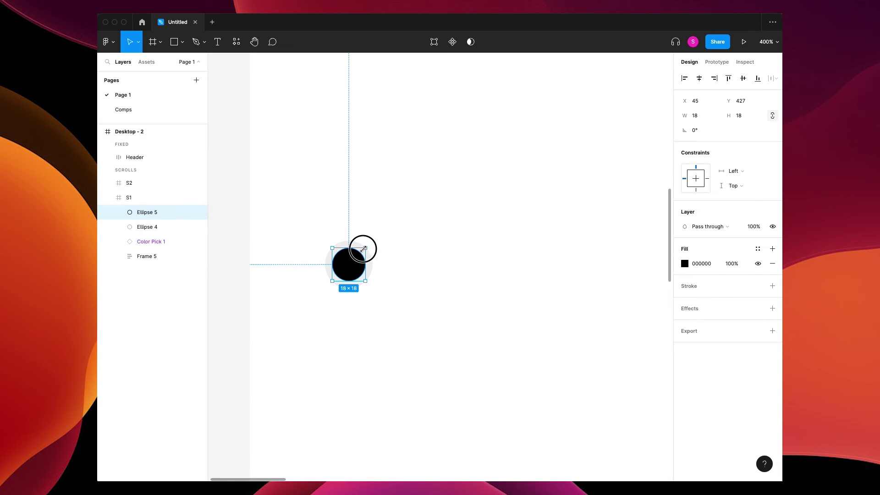
{"action": "left_click", "coordinate": [353, 241], "text": "shift"}
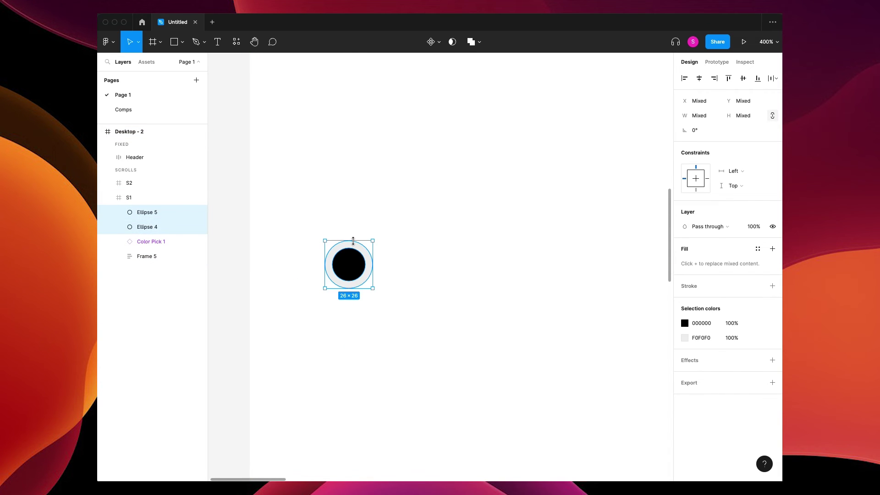
{"action": "key", "text": "ctrl+g"}
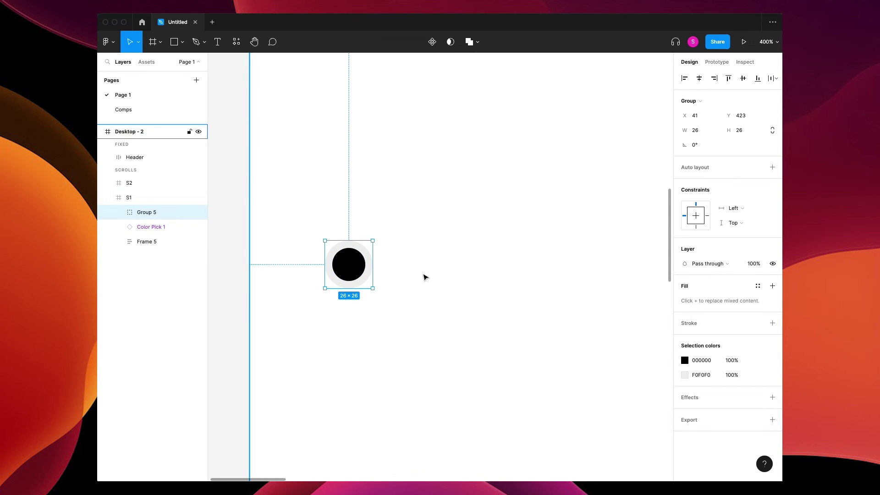
Step: Add the text "Ultra" beside the circle group and combine both in a horizontal auto layout
{"action": "key", "text": "t"}
{"action": "left_click", "coordinate": [407, 263]}
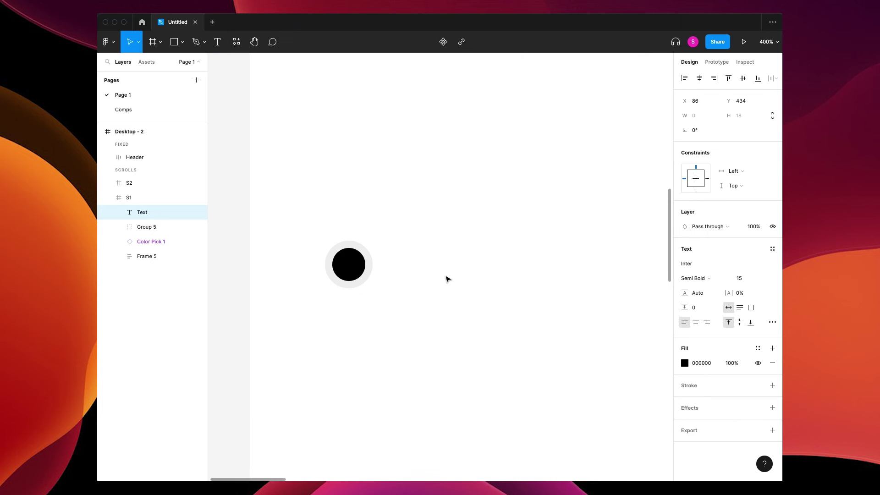
{"action": "type", "text": "Ultra"}
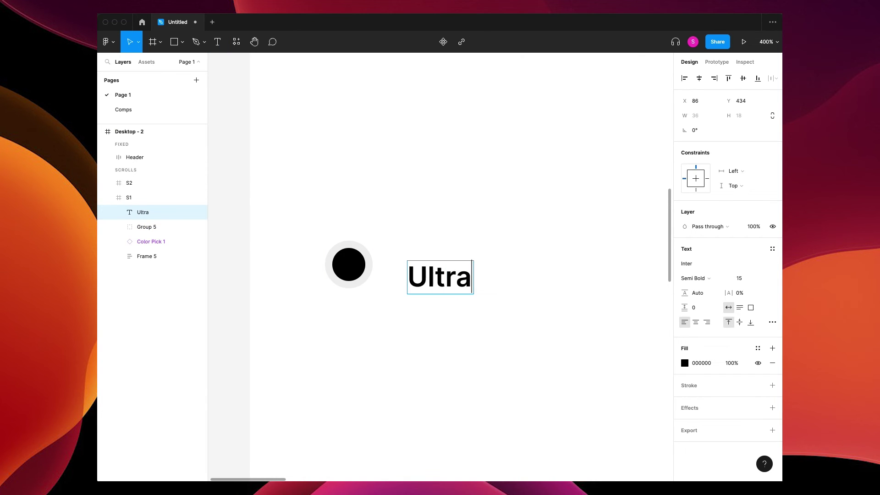
{"action": "key", "text": "Escape"}
{"action": "left_click", "coordinate": [347, 264], "text": "shift"}
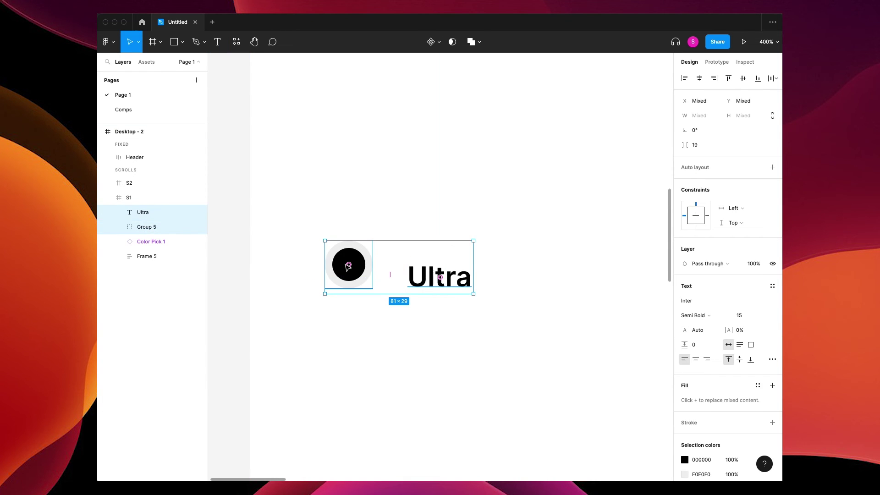
{"action": "key", "text": "shift+a"}
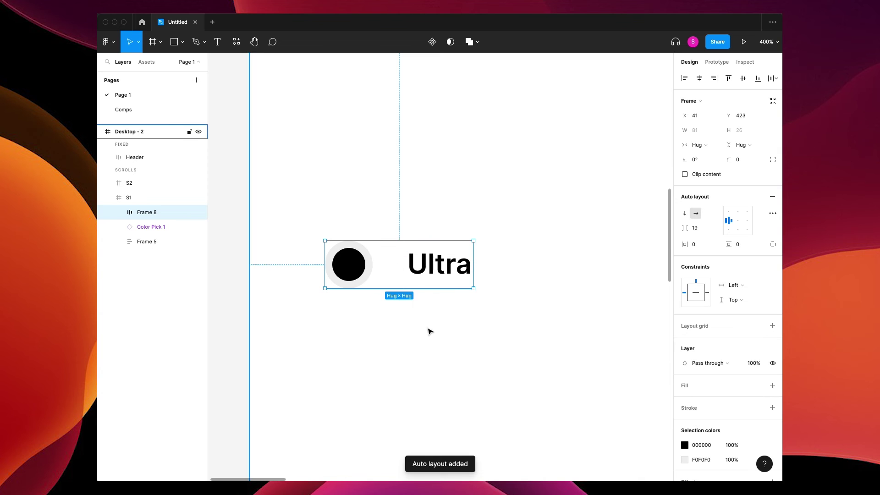
Step: Set the font size of the "Ultra" label to 20
{"action": "left_click", "coordinate": [435, 259]}
{"action": "left_click", "coordinate": [755, 231]}
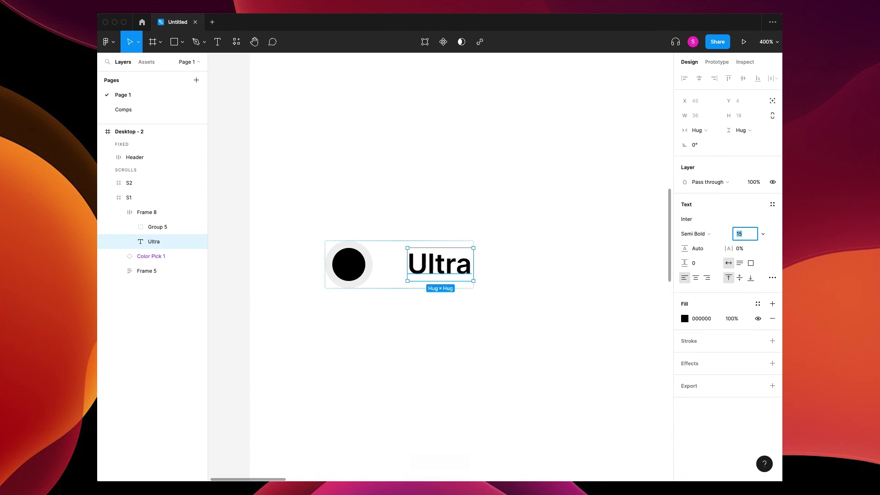
{"action": "key", "text": "Return"}
{"action": "left_click", "coordinate": [367, 266]}
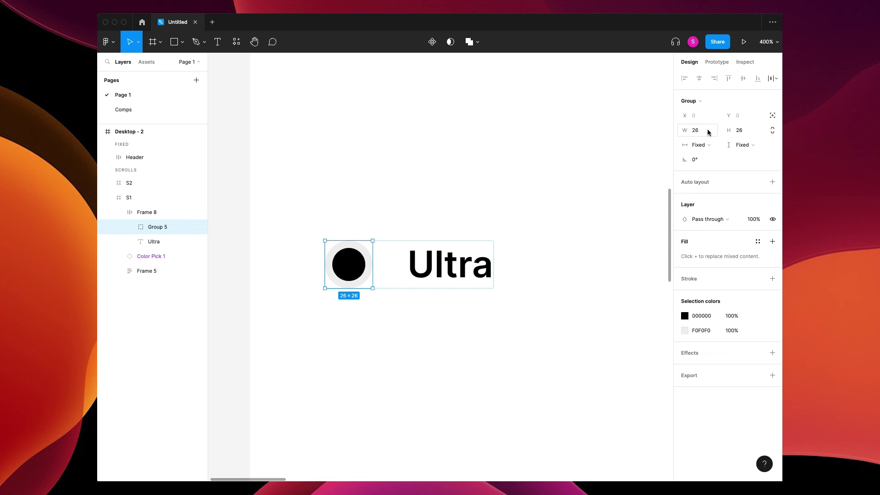
{"action": "left_click", "coordinate": [428, 333]}
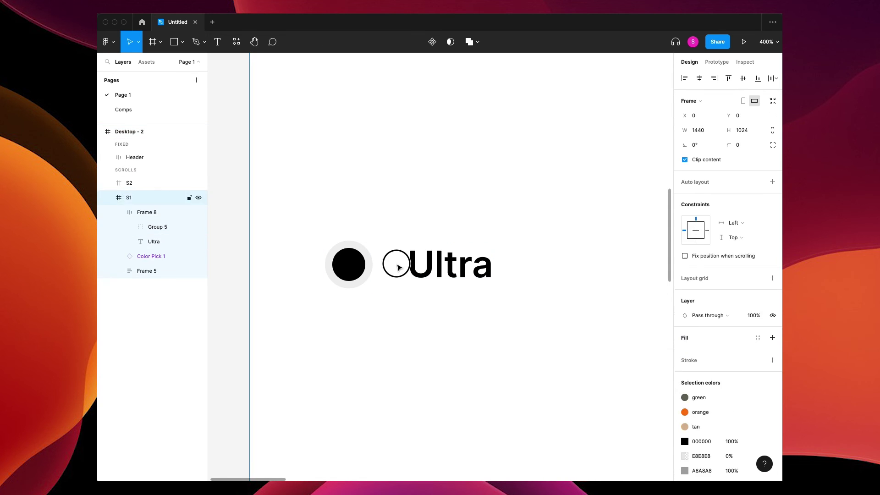
Step: Duplicate the Ultra row directly below itself and change the copy's label to "Pro"
{"action": "left_click", "coordinate": [398, 264]}
{"action": "left_click_drag", "start_coordinate": [405, 259], "coordinate": [424, 322]}
{"action": "left_click", "coordinate": [439, 325]}
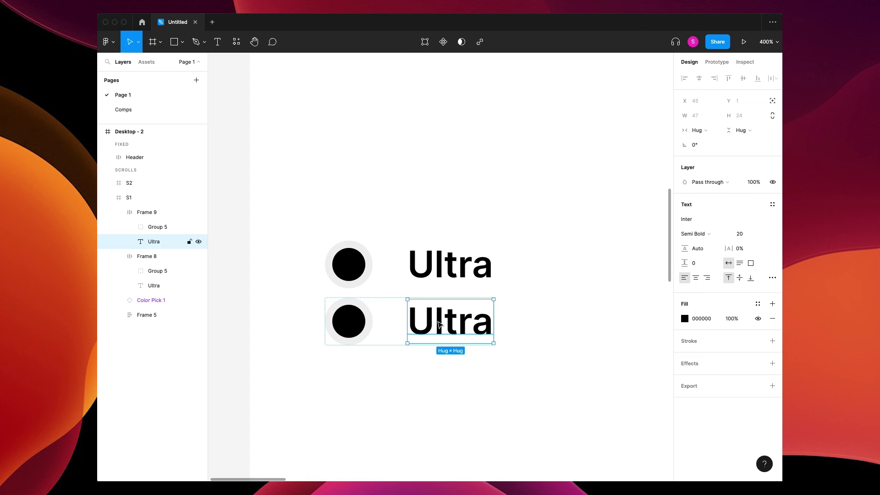
{"action": "double_click", "coordinate": [439, 325]}
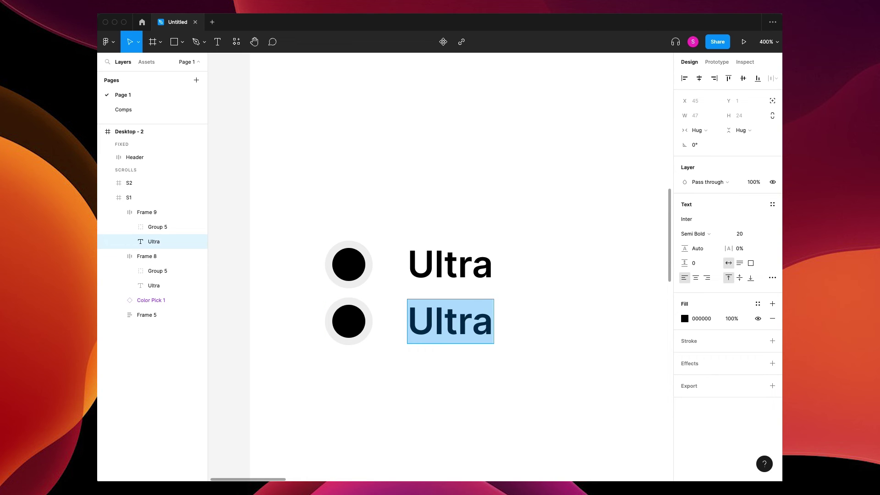
{"action": "type", "text": "Pro"}
Step: Change the fill of the "Pro" label to light grey DADADA
{"action": "key", "text": "super+a"}
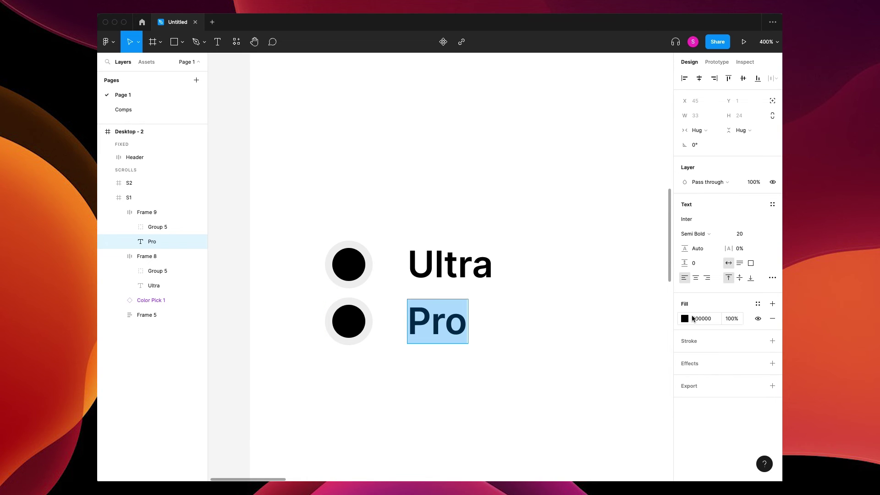
{"action": "left_click", "coordinate": [685, 318]}
{"action": "left_click_drag", "start_coordinate": [573, 302], "coordinate": [538, 273]}
{"action": "key", "text": "Escape"}
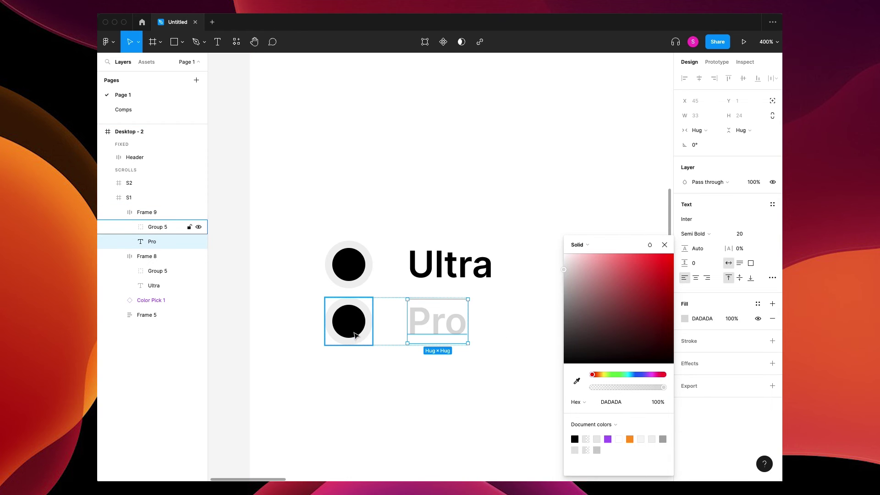
Step: Set the fill opacity of the grey outer circle in the Pro row to 0%
{"action": "double_click", "coordinate": [363, 344]}
{"action": "left_click", "coordinate": [742, 265]}
{"action": "type", "text": "0"}
{"action": "key", "text": "Tab"}
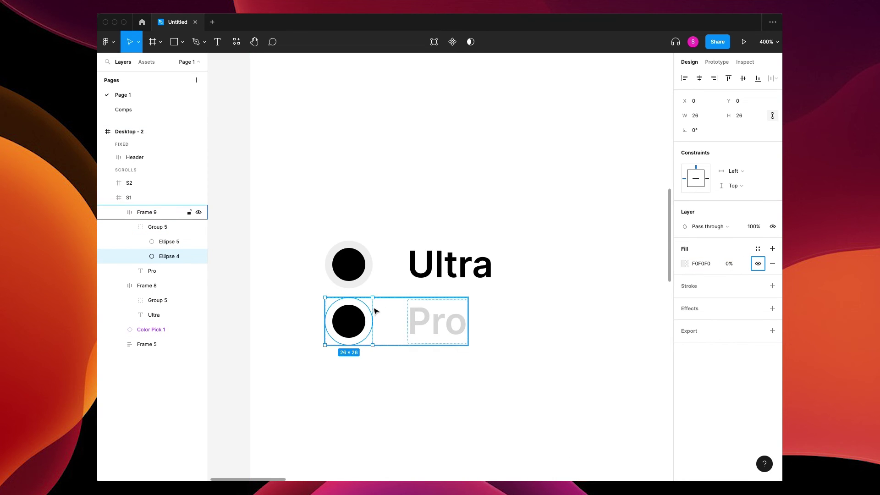
Step: Resize the circle group in the Pro row to 20 × 20 px
{"action": "left_click", "coordinate": [164, 228]}
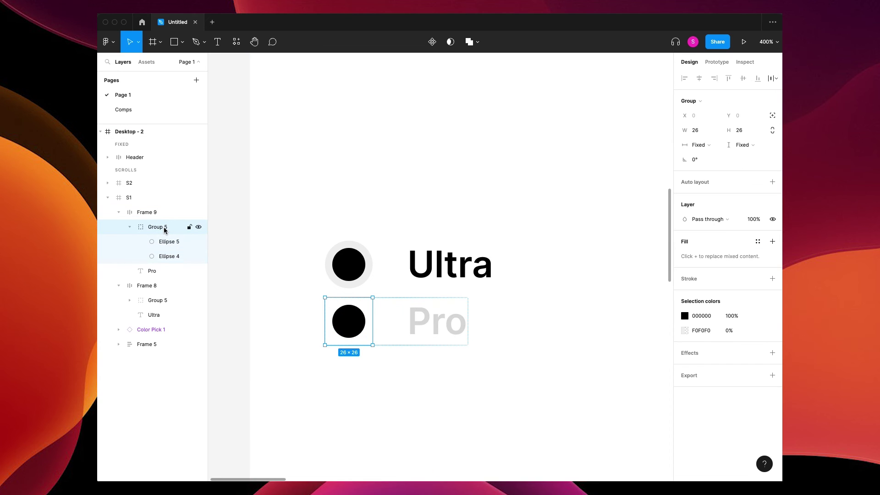
{"action": "left_click", "coordinate": [698, 132]}
{"action": "type", "text": "20"}
{"action": "key", "text": "Tab"}
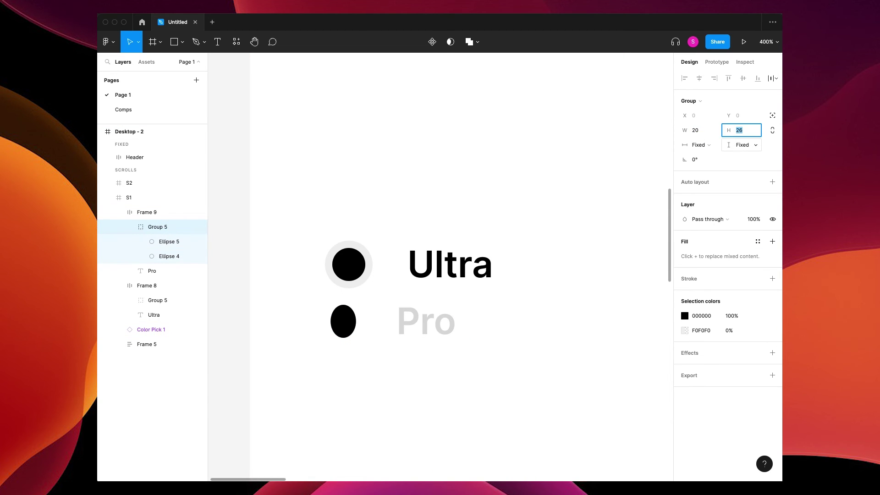
{"action": "type", "text": "20"}
{"action": "key", "text": "Tab"}
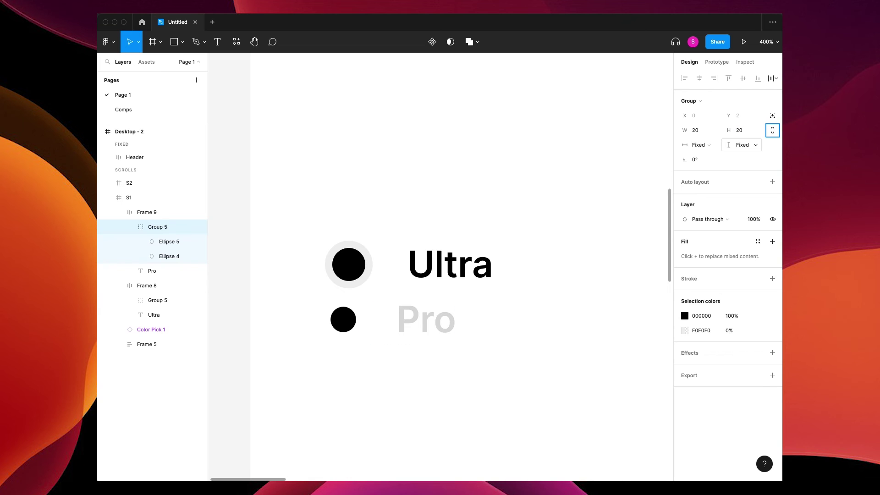
{"action": "left_click", "coordinate": [365, 320]}
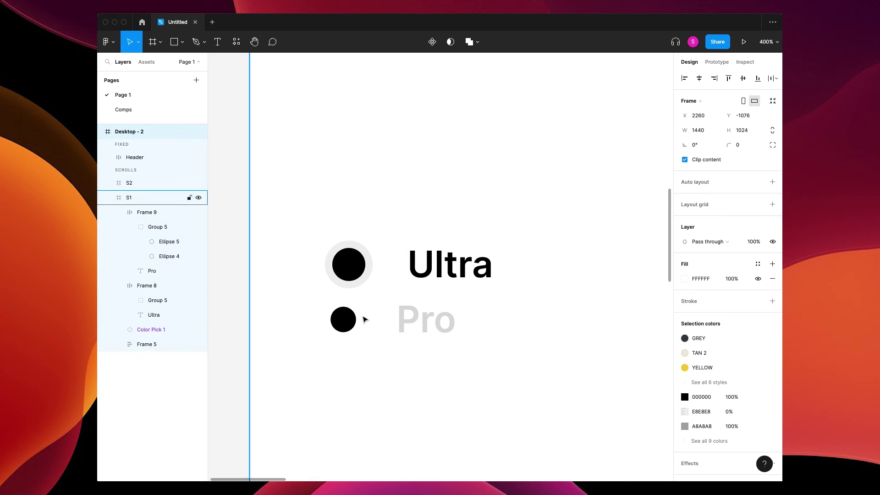
Step: Adjust the Pro row's item spacing and left padding so its dot and label line up with the Ultra row
{"action": "left_click", "coordinate": [387, 320]}
{"action": "left_click", "coordinate": [393, 329]}
{"action": "left_click", "coordinate": [394, 327]}
{"action": "left_click", "coordinate": [413, 327]}
{"action": "mouse_move", "coordinate": [328, 321]}
{"action": "left_mouse_down"}
{"action": "mouse_move", "coordinate": [389, 319]}
{"action": "mouse_move", "coordinate": [330, 320]}
{"action": "left_mouse_up"}
{"action": "left_click", "coordinate": [430, 376]}
{"action": "left_click", "coordinate": [339, 315]}
{"action": "left_click", "coordinate": [462, 339]}
Step: Group the Ultra and Pro rows and name the group Anchor
{"action": "left_click_drag", "start_coordinate": [462, 339], "coordinate": [492, 296]}
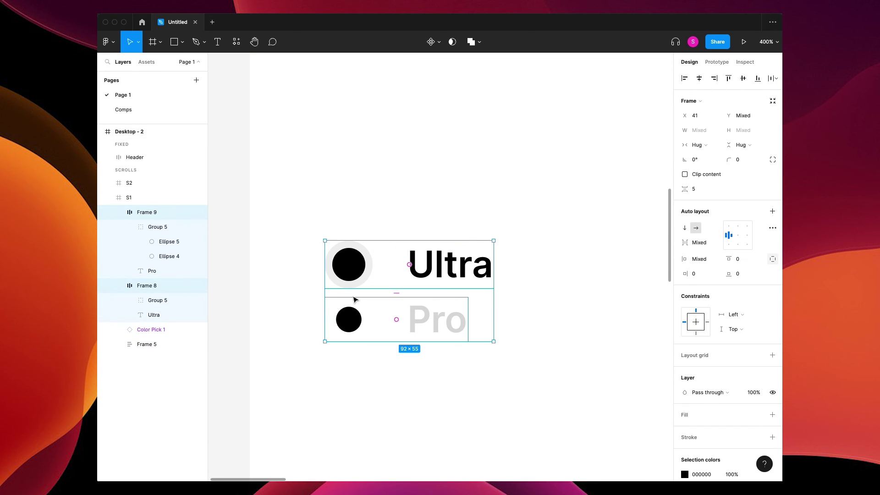
{"action": "key", "text": "super+g"}
{"action": "double_click", "coordinate": [152, 212]}
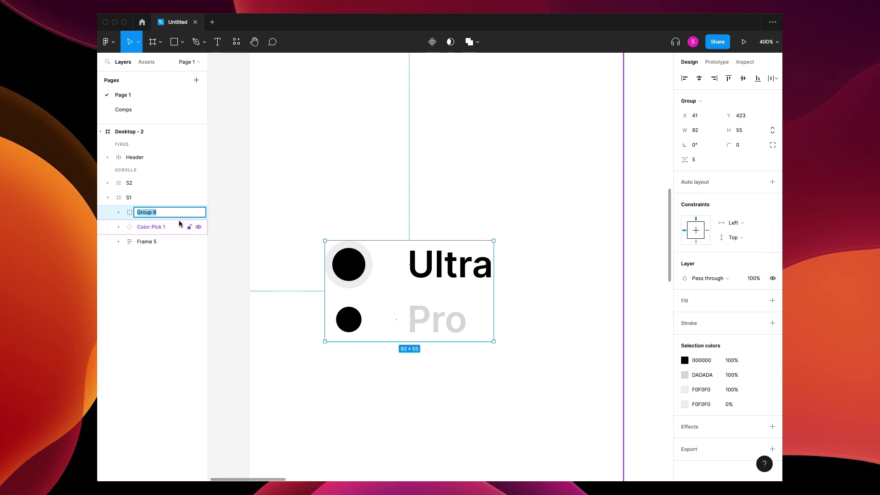
{"action": "type", "text": "Anchor"}
{"action": "key", "text": "Return"}
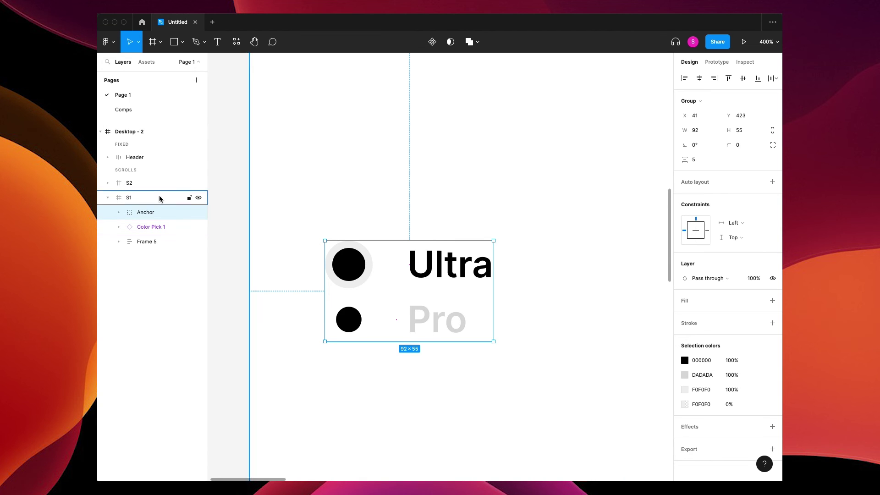
Step: Move the Anchor group out of S1 into Desktop - 2's fixed layers, below Header
{"action": "left_click_drag", "start_coordinate": [146, 211], "coordinate": [138, 163]}
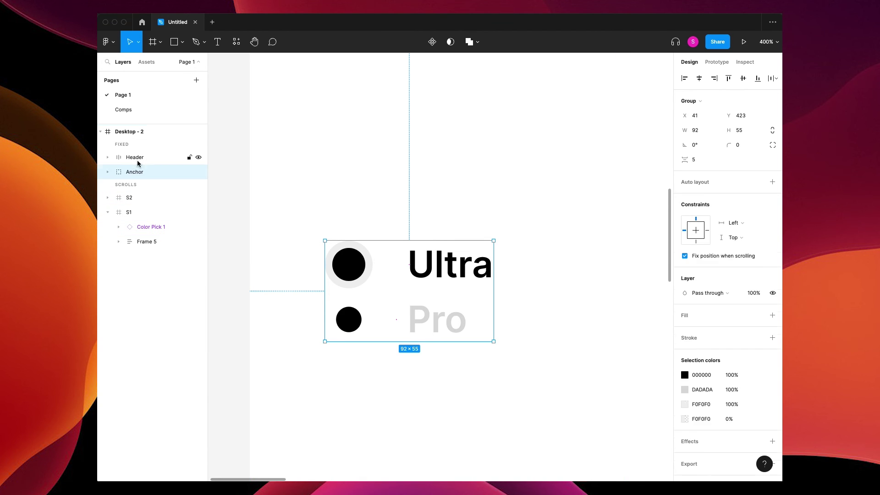
{"action": "left_click", "coordinate": [231, 267]}
Step: Duplicate the Desktop - 2 frame beside the original
{"action": "key", "text": "minus"}
{"action": "key", "text": "minus"}
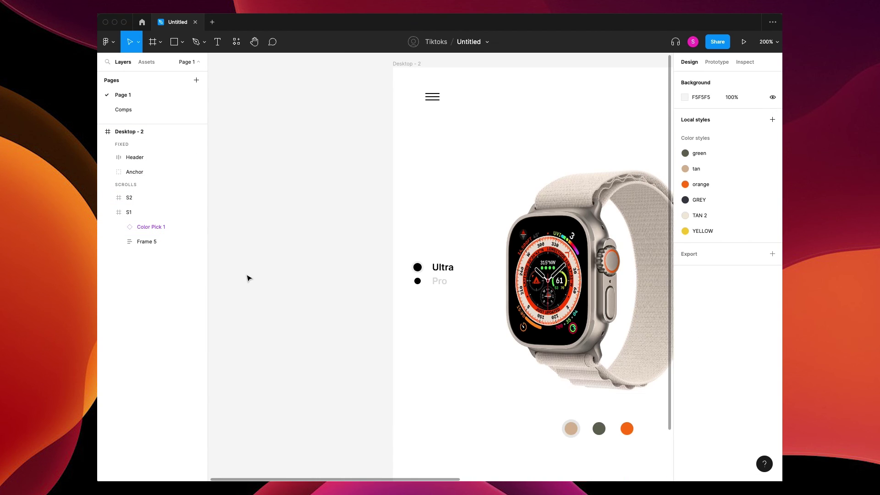
{"action": "key", "text": "minus"}
{"action": "left_click", "coordinate": [293, 133]}
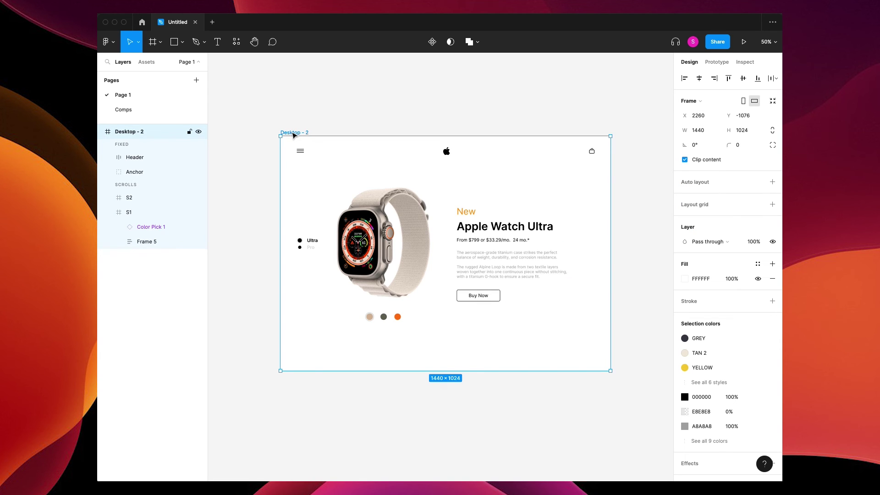
{"action": "key", "text": "super+d"}
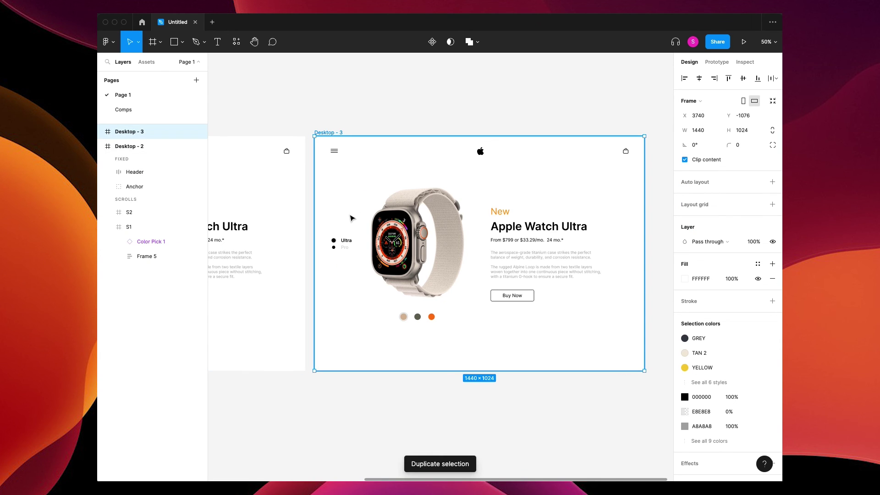
{"action": "scroll", "coordinate": [352, 218], "scroll_direction": "up", "scroll_amount": 6}
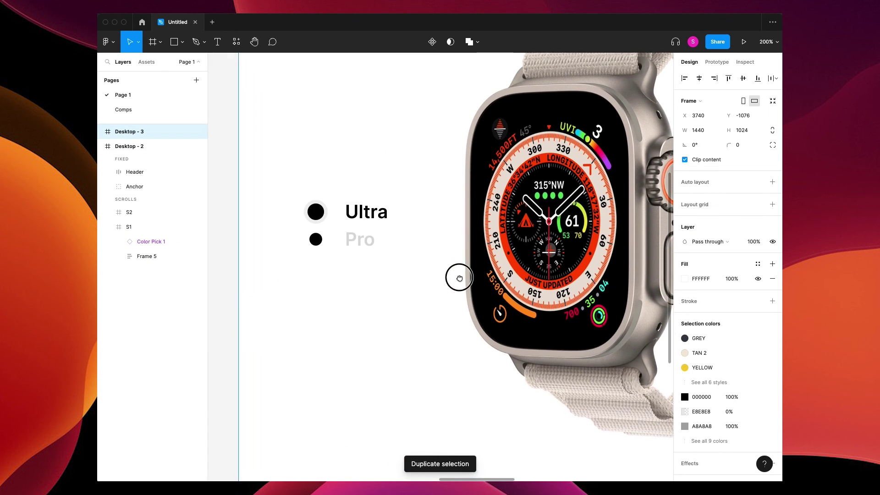
{"action": "scroll", "coordinate": [461, 281], "scroll_direction": "up", "scroll_amount": 5}
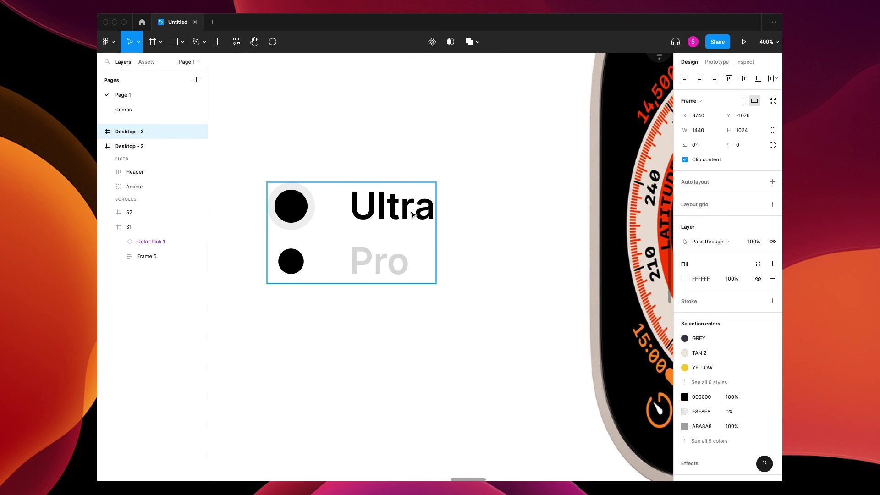
Step: Set Desktop - 3's Ultra label to font size 15 and sample the Pro label's DADADA grey as its fill
{"action": "left_click", "coordinate": [412, 215], "text": "super"}
{"action": "left_click", "coordinate": [748, 239]}
{"action": "type", "text": "15"}
{"action": "key", "text": "Tab"}
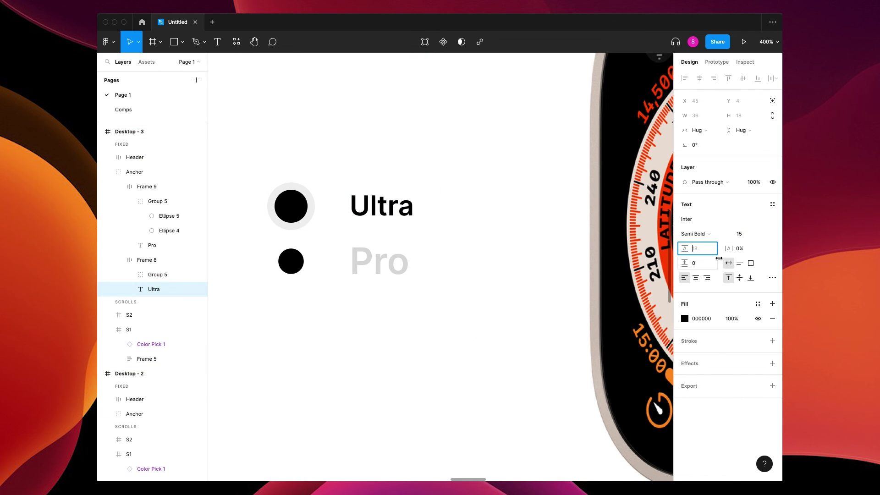
{"action": "left_click", "coordinate": [685, 319]}
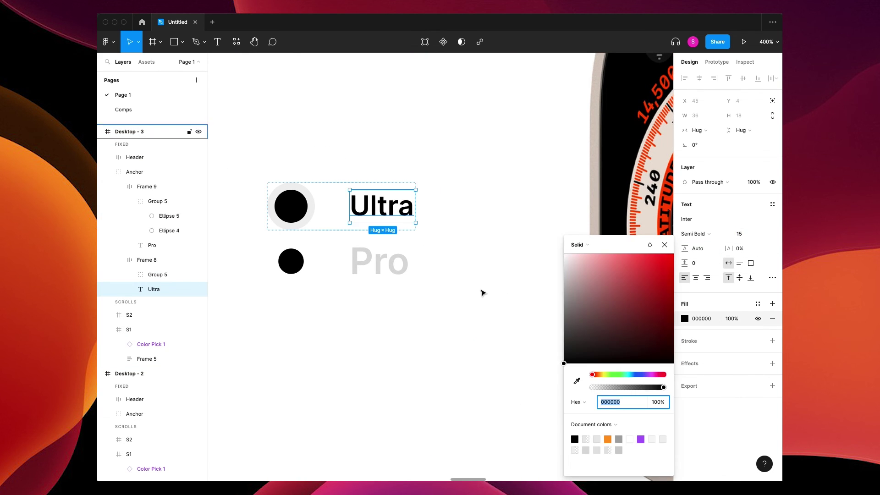
{"action": "left_click", "coordinate": [577, 381]}
{"action": "left_click", "coordinate": [405, 262]}
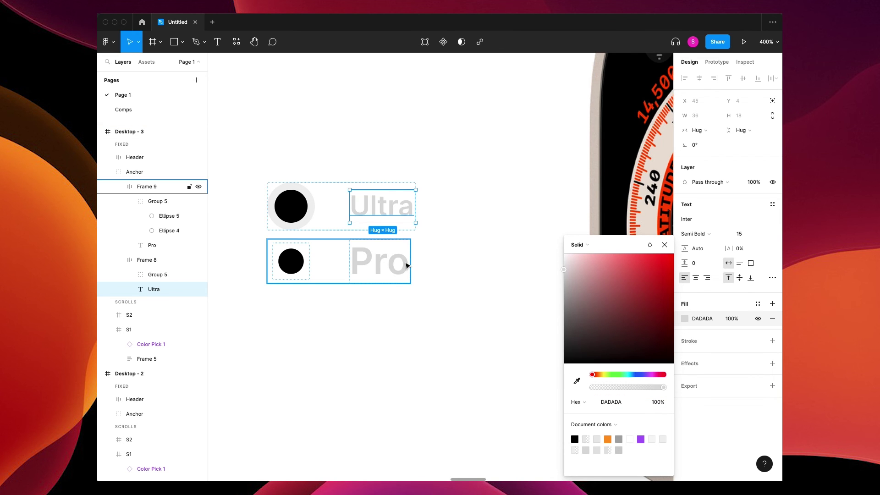
Step: Restyle Desktop - 3's Pro row as the active item with a larger dot, a larger black label and 22 item spacing
{"action": "left_click", "coordinate": [395, 269]}
{"action": "left_click", "coordinate": [305, 257]}
{"action": "key", "text": "Escape"}
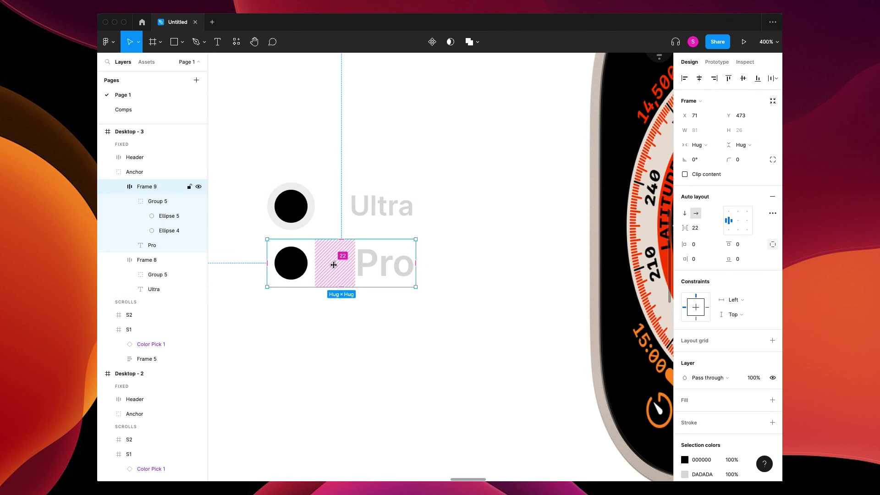
{"action": "left_click", "coordinate": [448, 370]}
{"action": "key", "text": "n"}
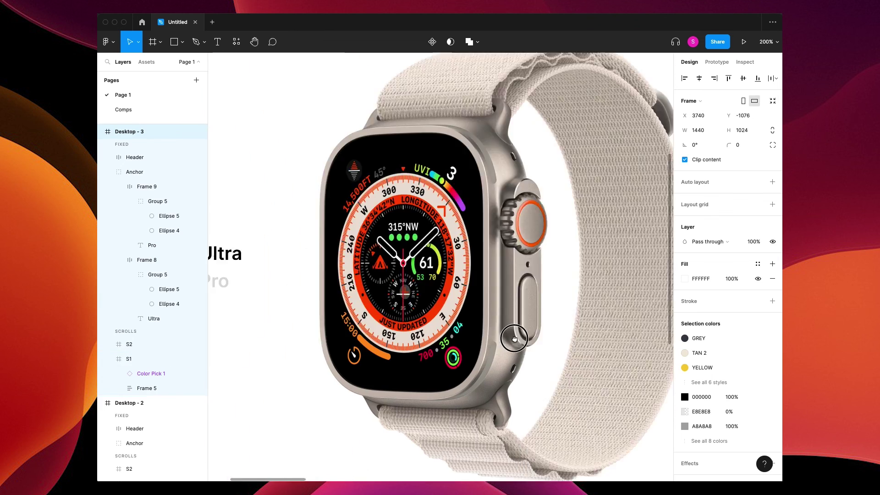
Step: Reorder Desktop - 3's scrolling layers so S1 sits above S2
{"action": "key", "text": "shift+1"}
{"action": "left_click", "coordinate": [126, 133]}
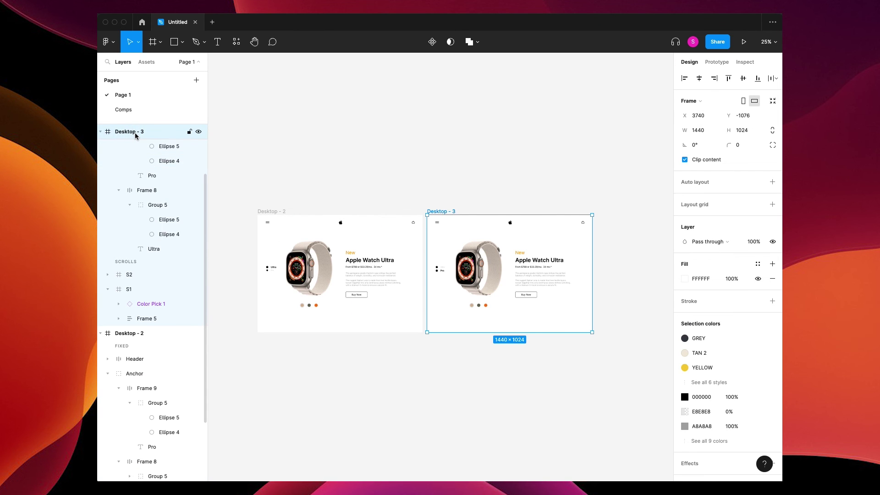
{"action": "key", "text": "alt+l"}
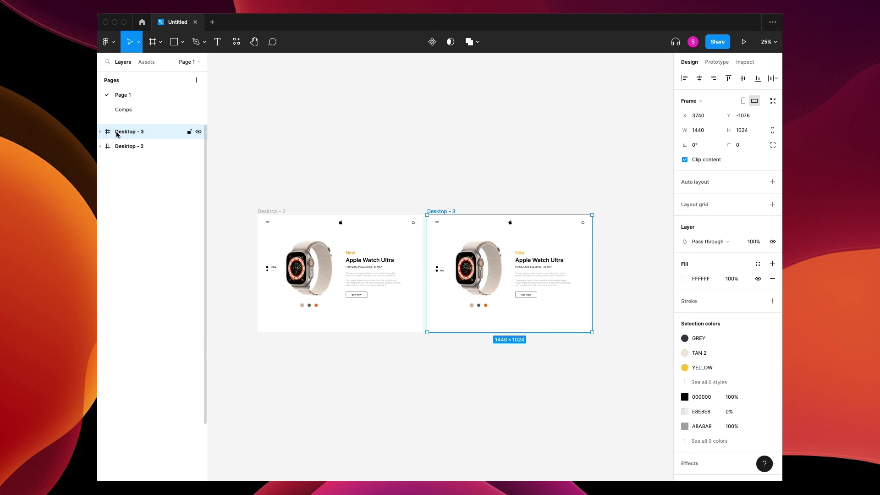
{"action": "key", "text": "Return"}
{"action": "left_click", "coordinate": [147, 203]}
{"action": "left_click_drag", "start_coordinate": [148, 204], "coordinate": [147, 219]}
Step: Move S1 and S2 up together in Desktop - 3 so the Apple Watch PRO section fills the frame
{"action": "left_click", "coordinate": [144, 201], "text": "shift"}
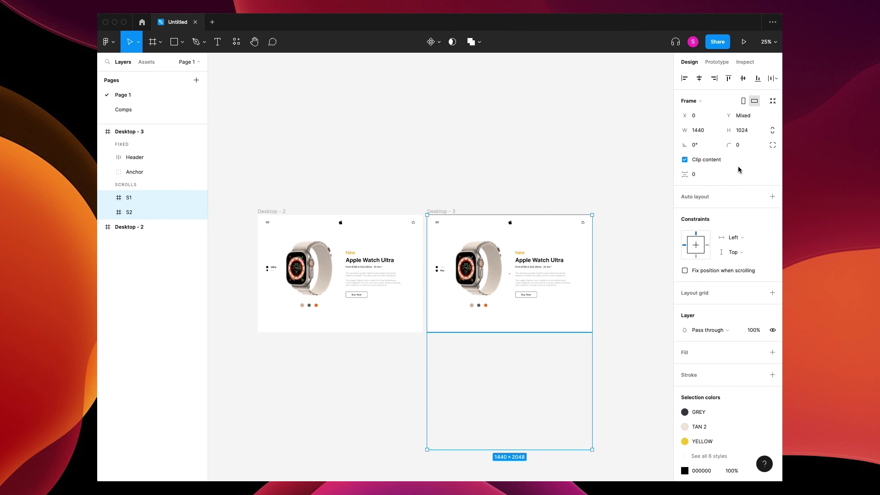
{"action": "left_click_drag", "start_coordinate": [551, 317], "coordinate": [554, 262]}
{"action": "left_click_drag", "start_coordinate": [556, 295], "coordinate": [556, 242]}
{"action": "key", "text": "Escape"}
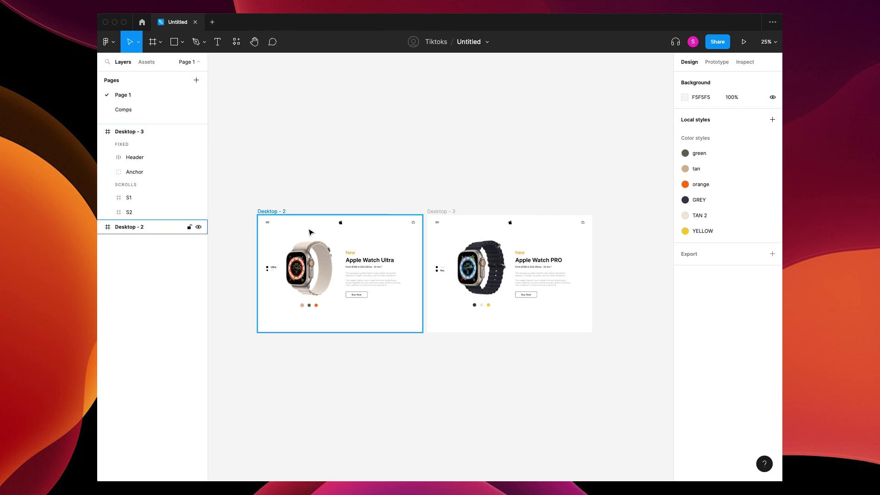
Step: Extend Desktop - 2 downward to reach S2's Apple Watch PRO text block, and restore the frame's original height
{"action": "left_click", "coordinate": [281, 213]}
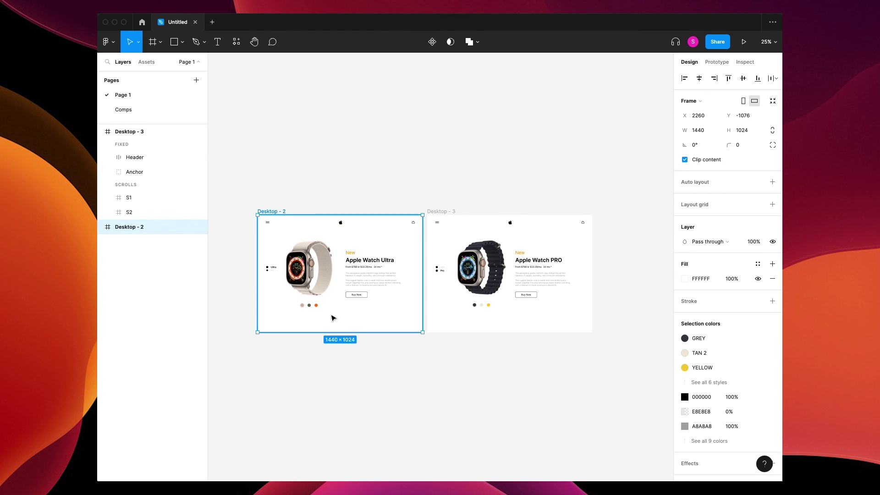
{"action": "left_click_drag", "start_coordinate": [368, 332], "coordinate": [358, 458]}
{"action": "double_click", "coordinate": [372, 398]}
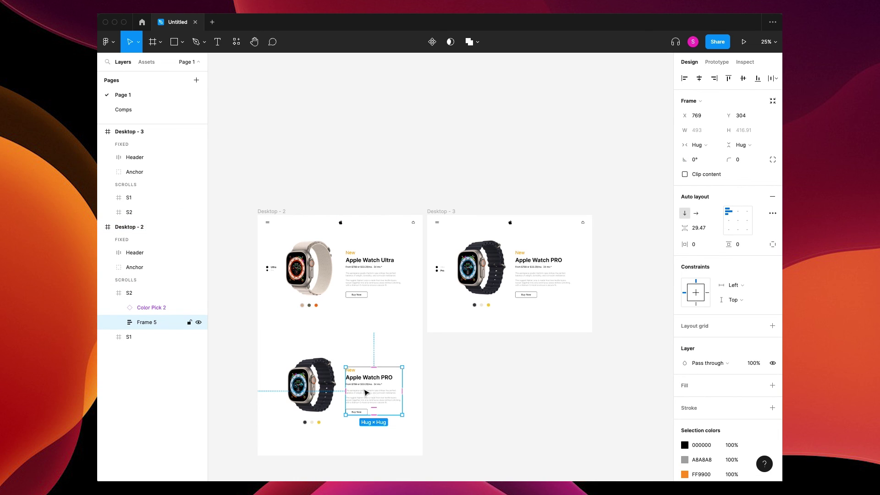
{"action": "scroll", "coordinate": [366, 392], "scroll_direction": "up", "scroll_amount": 3}
{"action": "left_click_drag", "start_coordinate": [473, 313], "coordinate": [439, 258]}
{"action": "scroll", "coordinate": [520, 304], "scroll_direction": "down", "scroll_amount": 3}
{"action": "left_click", "coordinate": [521, 304]}
{"action": "left_click", "coordinate": [345, 134]}
{"action": "left_click", "coordinate": [502, 304]}
Step: Extend Desktop - 3 upward to reveal S1 and move its Apple Watch Ultra text block up to Y 0
{"action": "scroll", "coordinate": [503, 304], "scroll_direction": "right", "scroll_amount": 5}
{"action": "scroll", "coordinate": [503, 305], "scroll_direction": "up", "scroll_amount": 2}
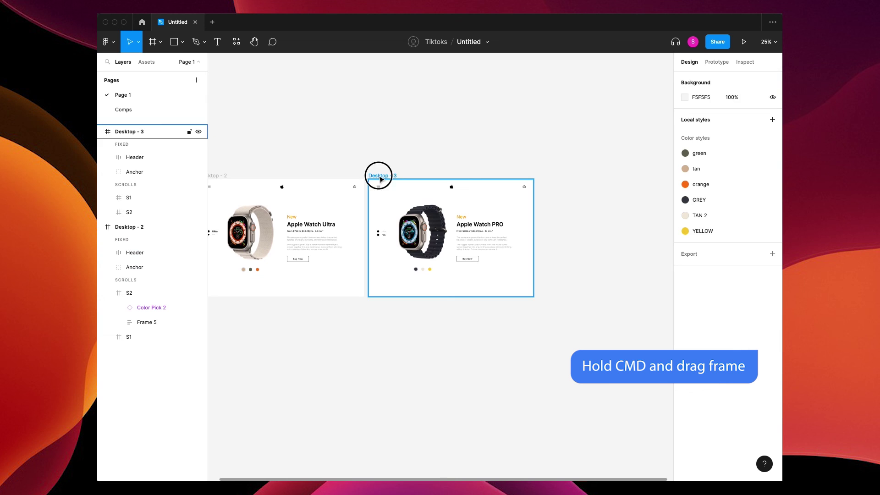
{"action": "left_click", "coordinate": [380, 179]}
{"action": "scroll", "coordinate": [413, 206], "scroll_direction": "up", "scroll_amount": 5}
{"action": "left_click_drag", "start_coordinate": [482, 309], "coordinate": [472, 188]}
{"action": "left_click", "coordinate": [470, 252], "text": "super"}
{"action": "left_click_drag", "start_coordinate": [470, 251], "coordinate": [470, 217]}
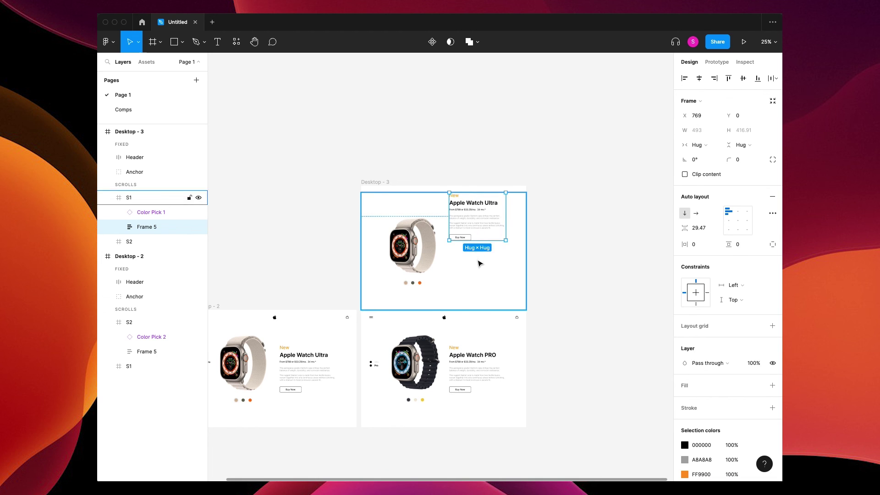
Step: Shrink Desktop - 3 back to its original height so only the Apple Watch PRO section shows
{"action": "left_click", "coordinate": [480, 263]}
{"action": "left_click", "coordinate": [414, 186]}
{"action": "left_click_drag", "start_coordinate": [418, 183], "coordinate": [416, 308]}
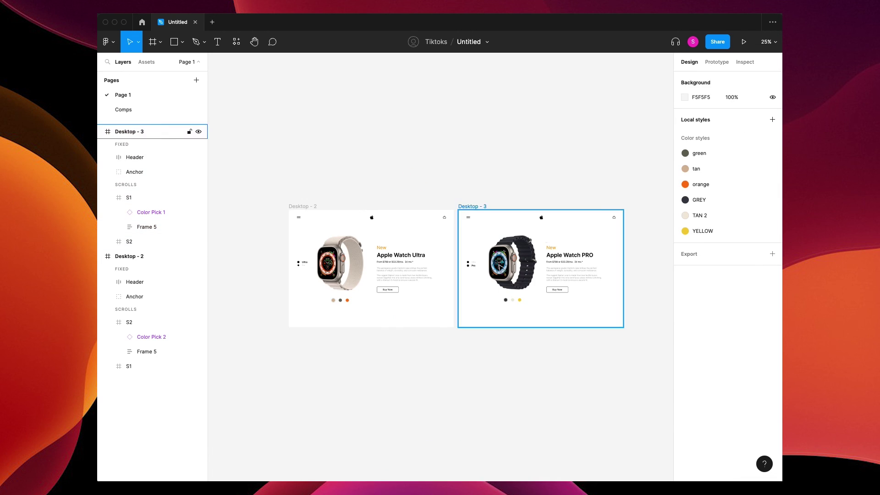
Step: Link Desktop - 2's Pro label to Desktop - 3 on click, using Smart animate with Gentle easing over 2000 ms
{"action": "left_click", "coordinate": [715, 63]}
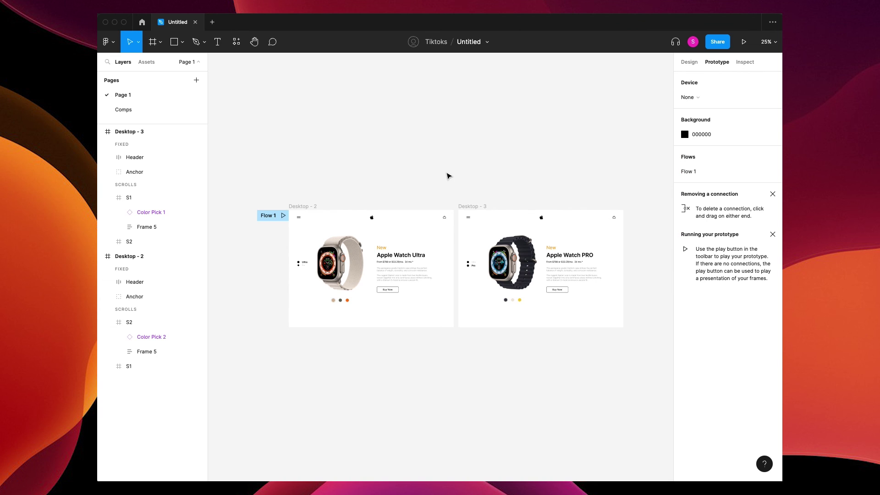
{"action": "scroll", "coordinate": [448, 175], "scroll_direction": "up", "scroll_amount": 5}
{"action": "scroll", "coordinate": [513, 219], "scroll_direction": "down", "scroll_amount": 3}
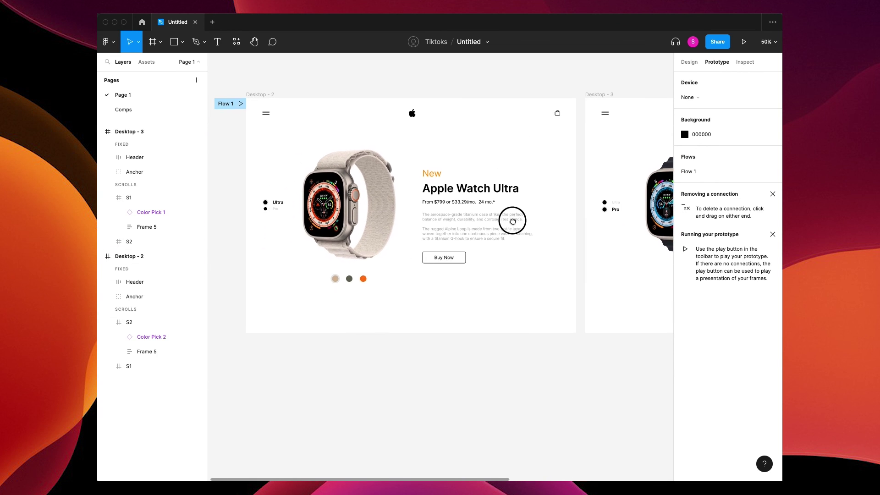
{"action": "left_click", "coordinate": [277, 210]}
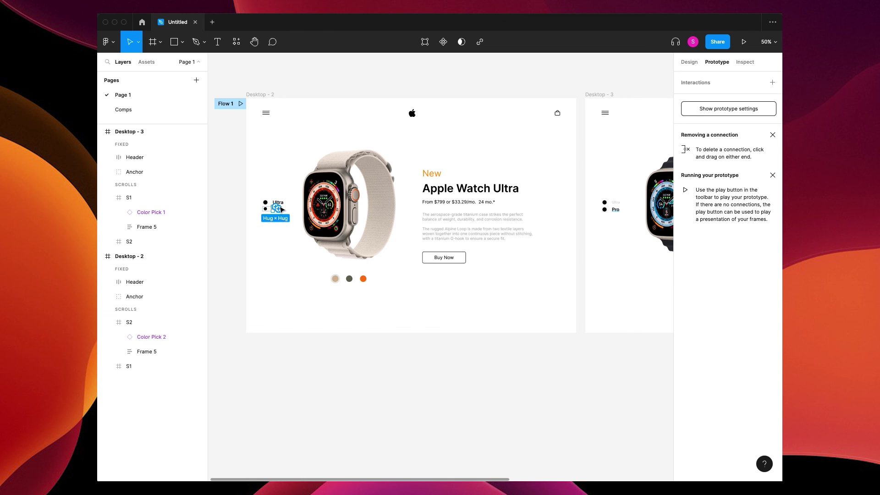
{"action": "left_click_drag", "start_coordinate": [281, 212], "coordinate": [591, 255]}
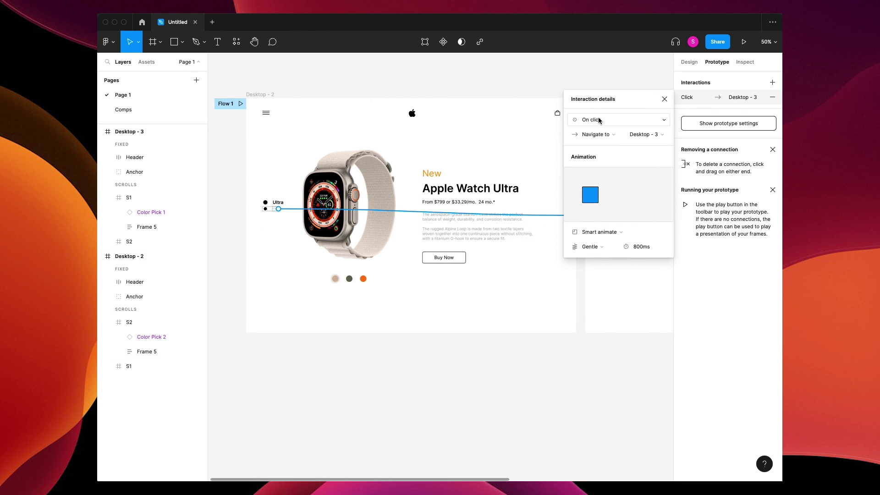
{"action": "left_click", "coordinate": [659, 251]}
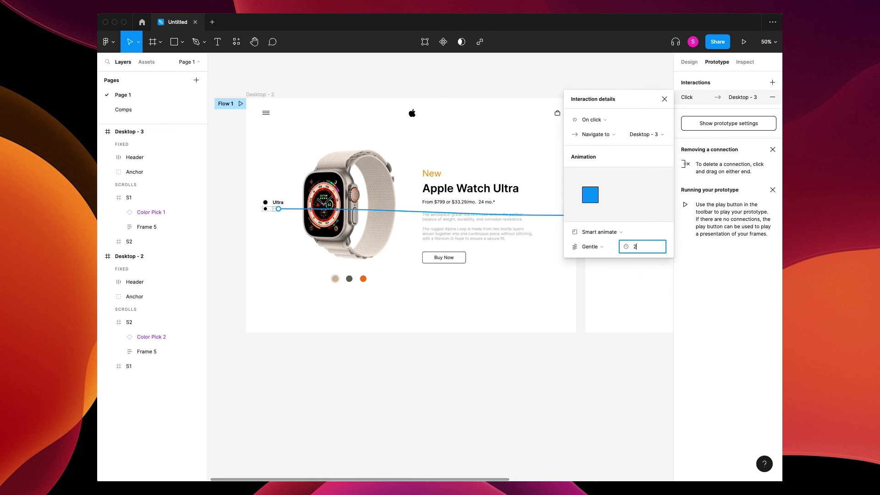
{"action": "key", "text": "Return"}
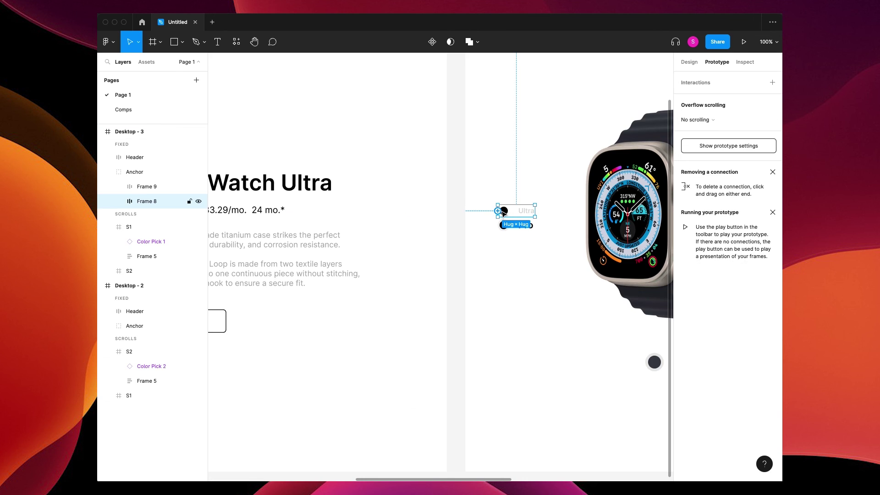
Step: Link Desktop - 3's Ultra row to Desktop - 2 on click, using Smart animate with Gentle easing over 2000 ms
{"action": "left_click_drag", "start_coordinate": [498, 211], "coordinate": [442, 234]}
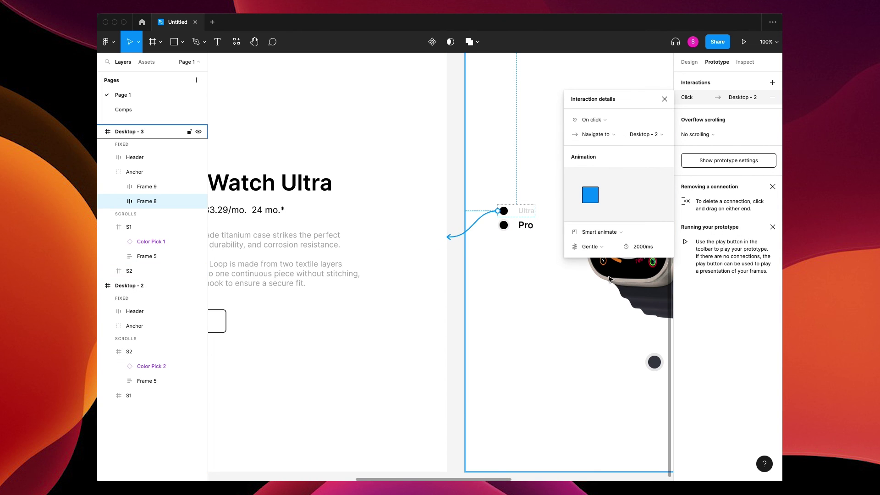
{"action": "key", "text": "shift+1"}
{"action": "left_click", "coordinate": [495, 369]}
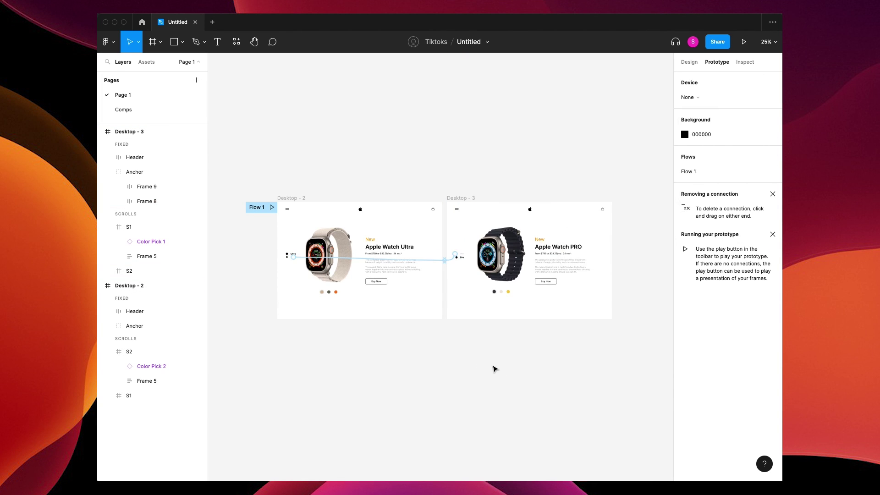
Step: Run the prototype, go to the Pro section and test its cream, yellow and dark watch colors
{"action": "left_click", "coordinate": [744, 43]}
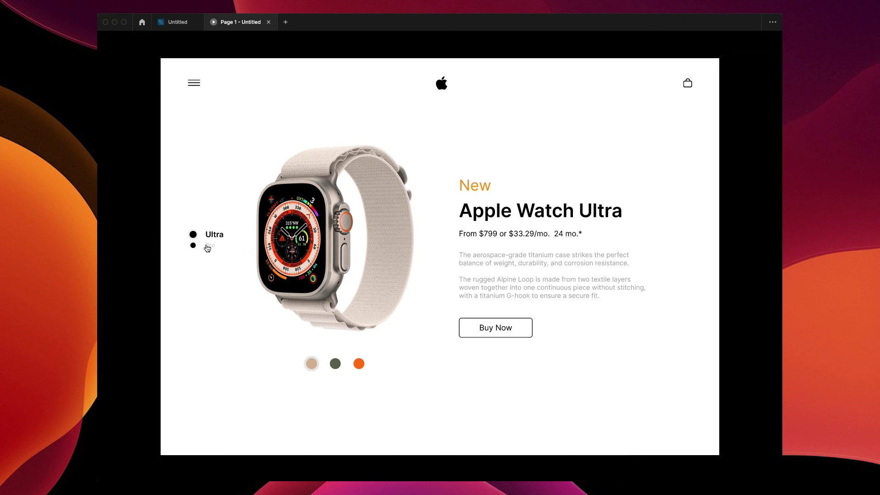
{"action": "left_click", "coordinate": [209, 248]}
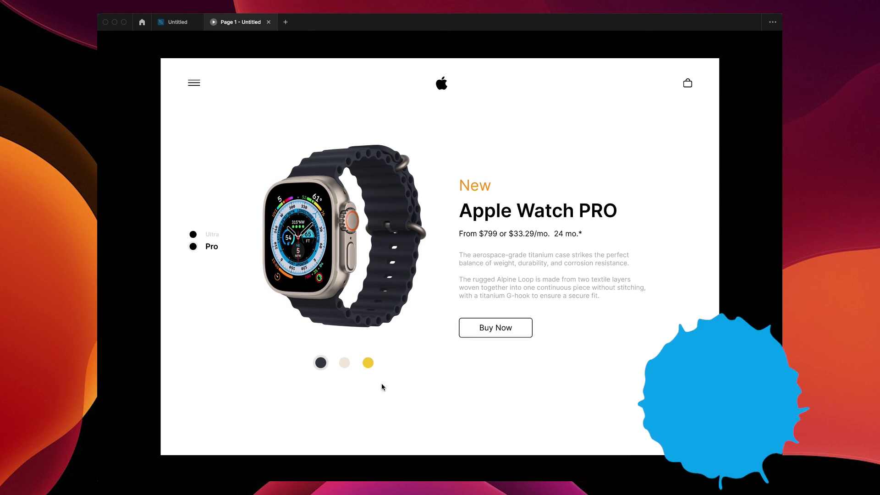
{"action": "left_click", "coordinate": [346, 365]}
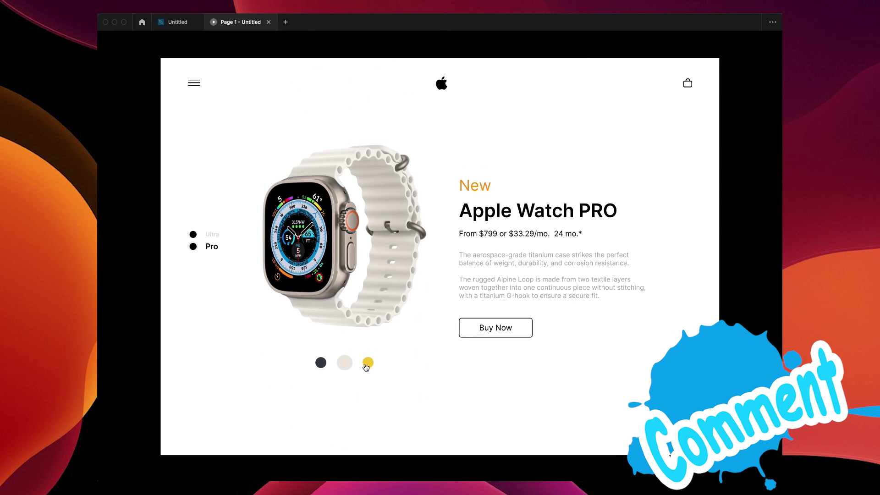
{"action": "left_click", "coordinate": [368, 363]}
{"action": "left_click", "coordinate": [320, 363]}
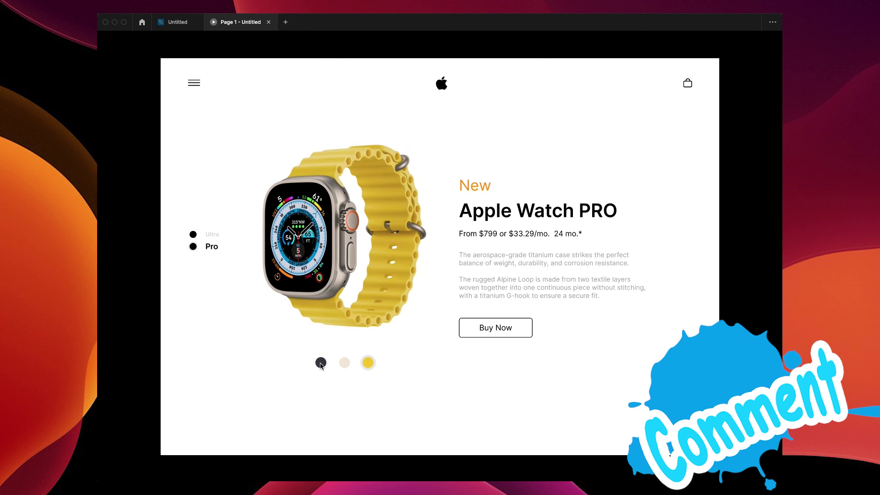
Step: Return to the Ultra section in the prototype, test its orange, tan and green colors, and go to Pro again
{"action": "left_click", "coordinate": [217, 235]}
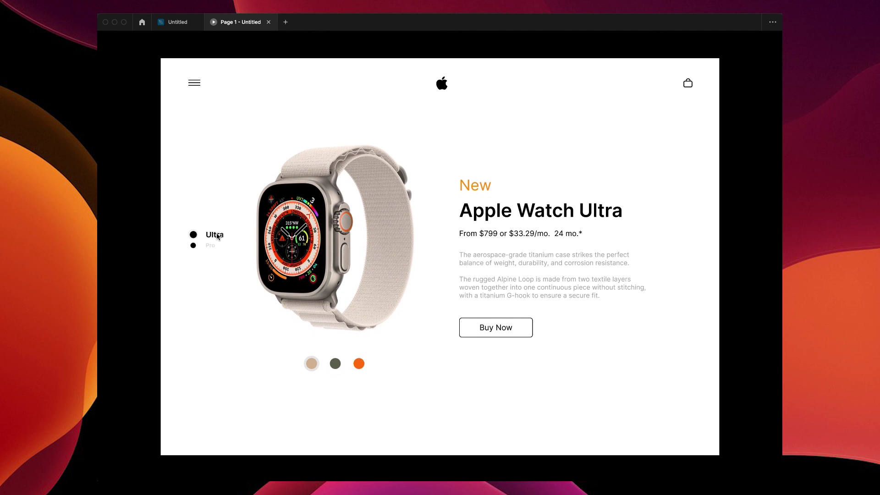
{"action": "left_click", "coordinate": [359, 365]}
{"action": "left_click", "coordinate": [312, 365]}
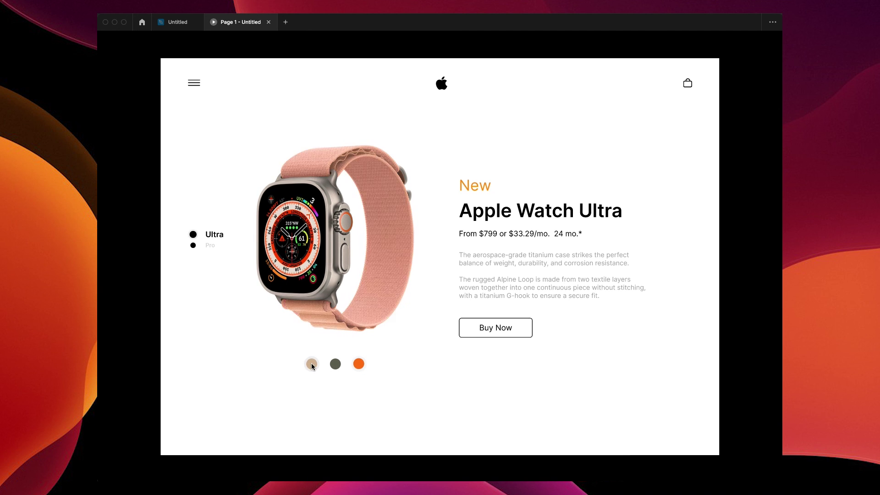
{"action": "left_click", "coordinate": [335, 364]}
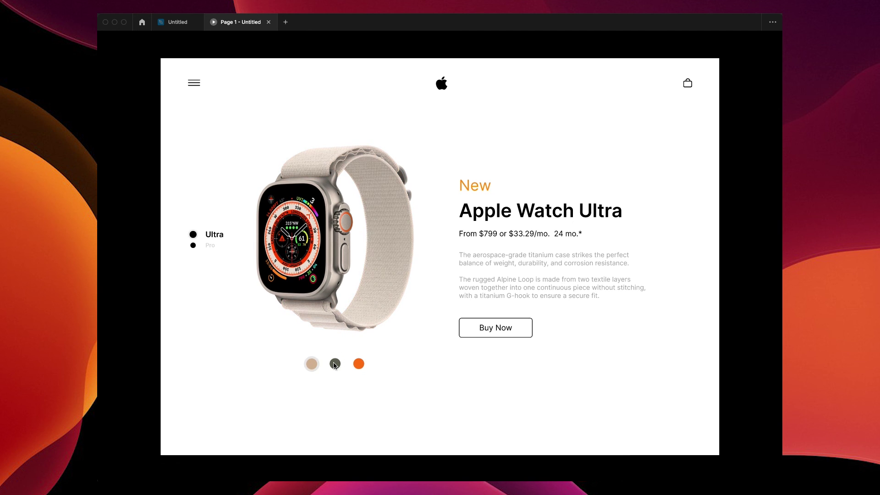
{"action": "left_click", "coordinate": [359, 365]}
{"action": "left_click", "coordinate": [211, 247]}
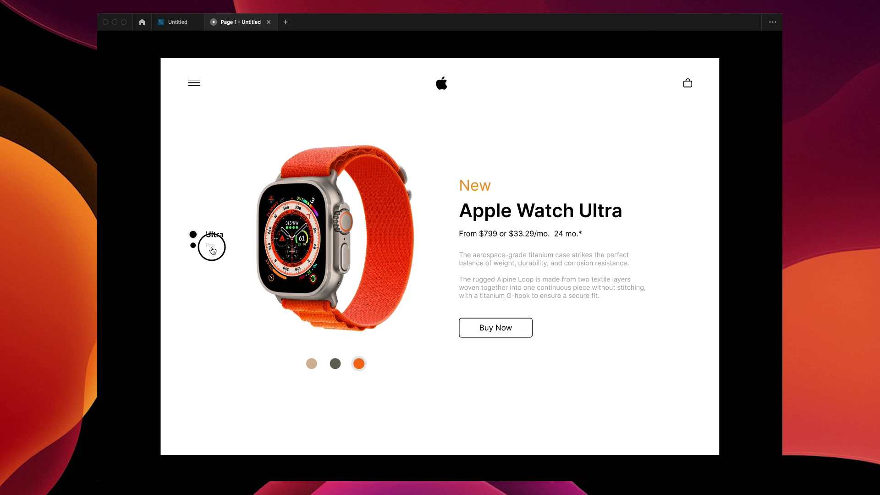